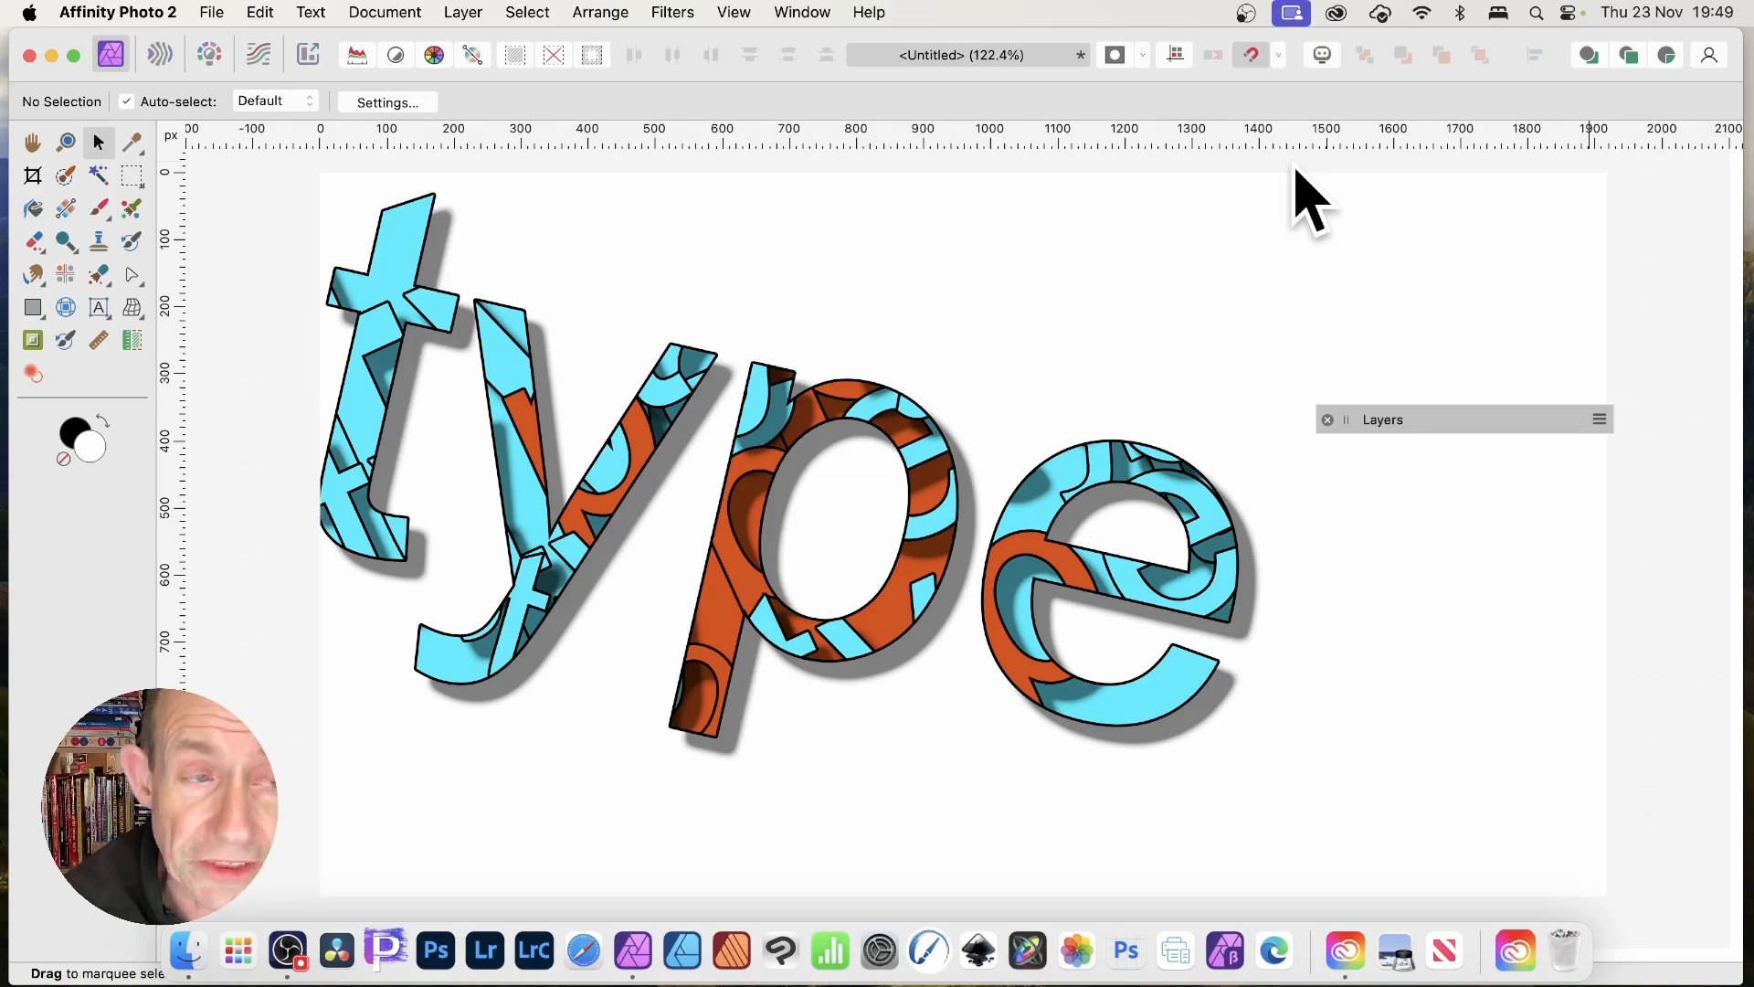
# Delete the patterned 'type' artwork and expand the Layers panel.
pyautogui.click(788, 420)
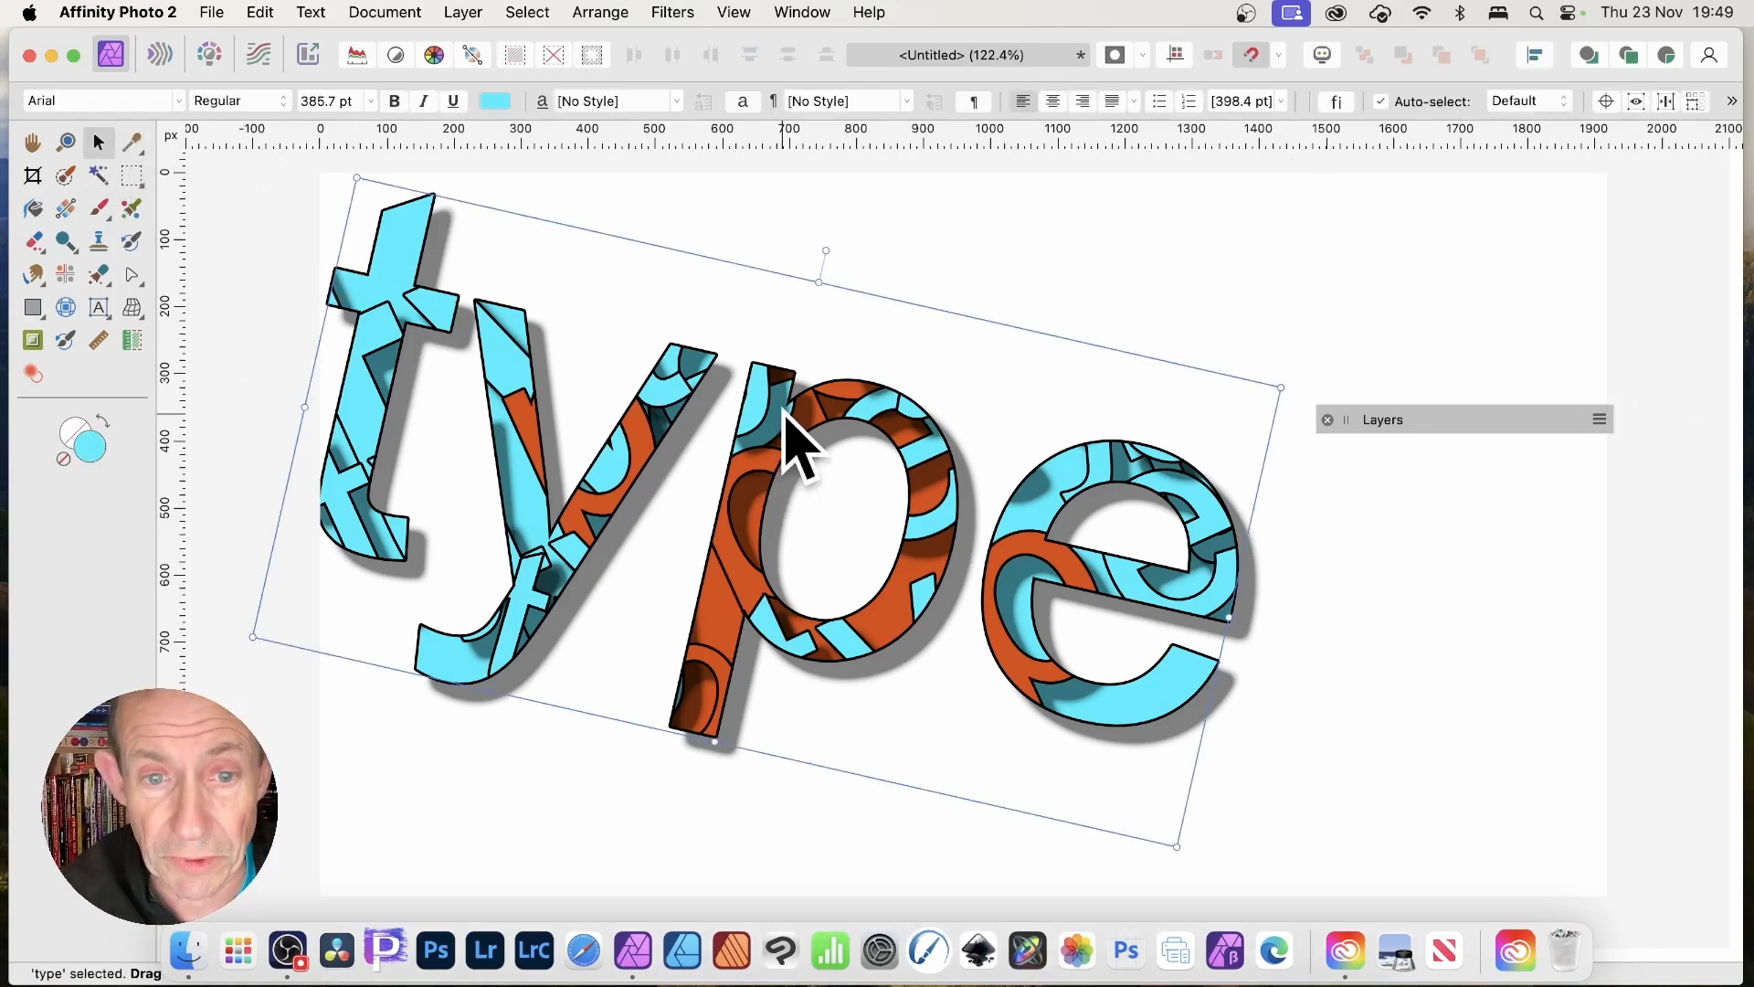
pyautogui.press('Delete')
pyautogui.moveTo(1506, 413); pyautogui.dragTo(1430, 252)
pyautogui.click(1359, 257)
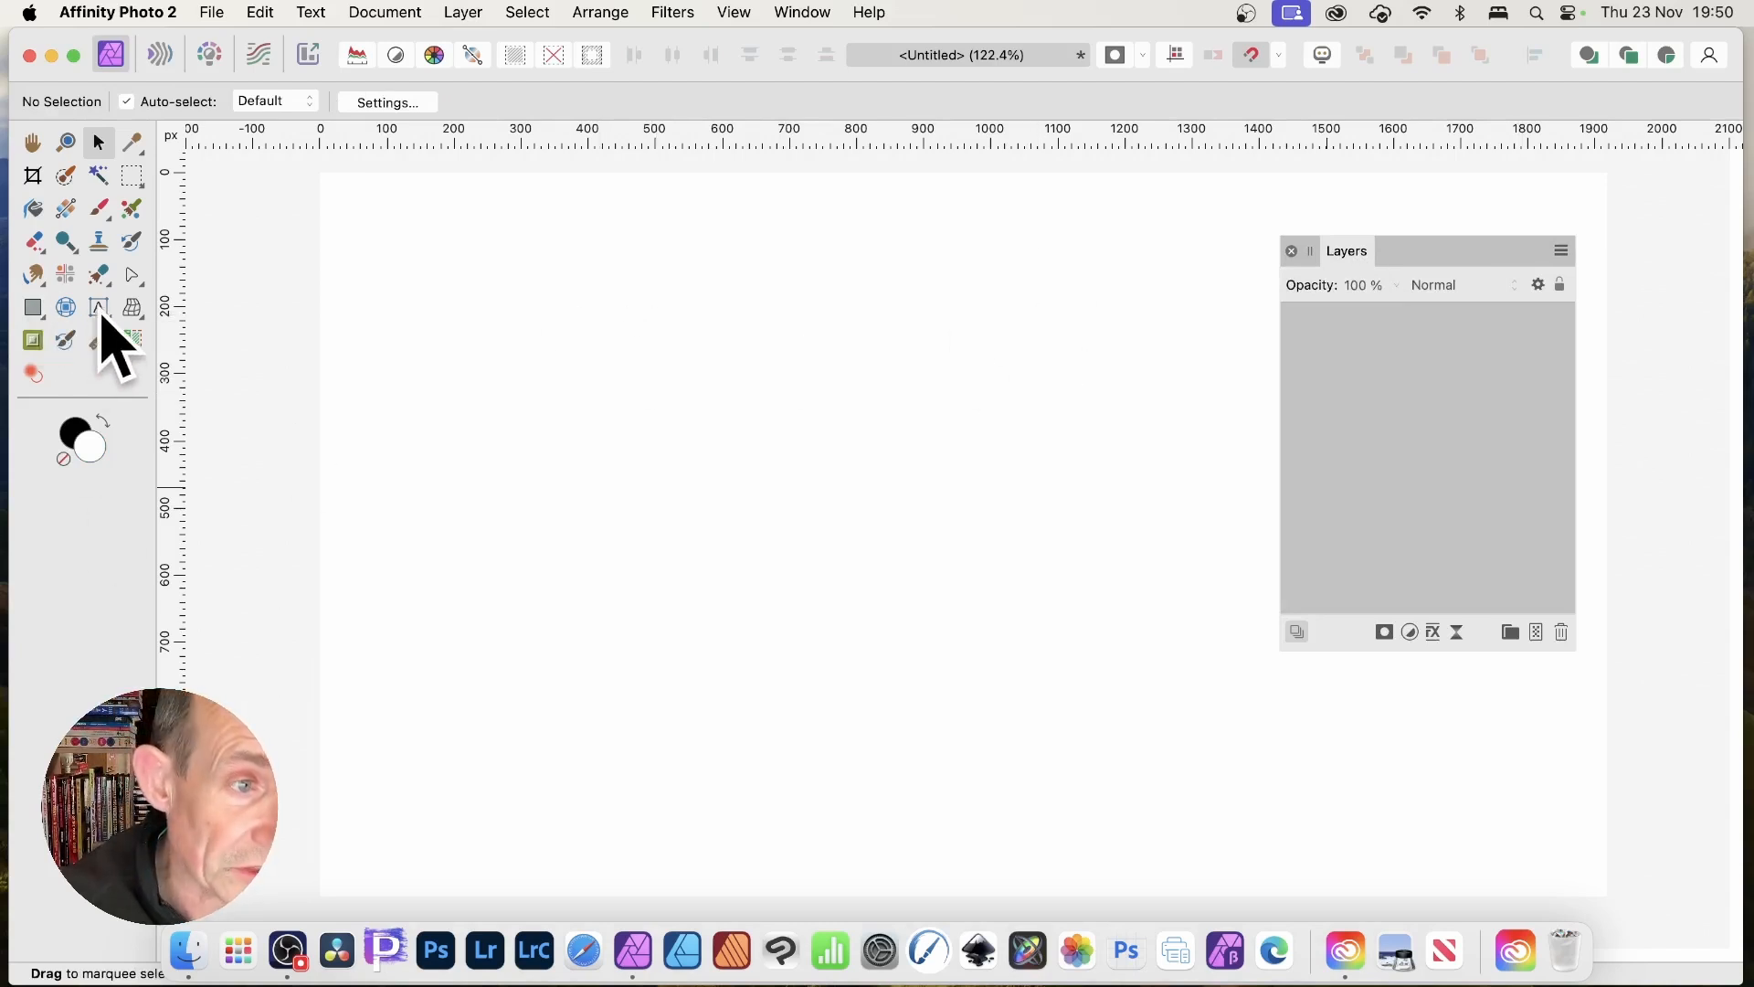
# Add orange artistic text 'type' and enlarge it to 313.1 pt on the canvas.
pyautogui.moveTo(105, 316); pyautogui.dragTo(212, 313)
pyautogui.moveTo(650, 458); pyautogui.dragTo(650, 166)
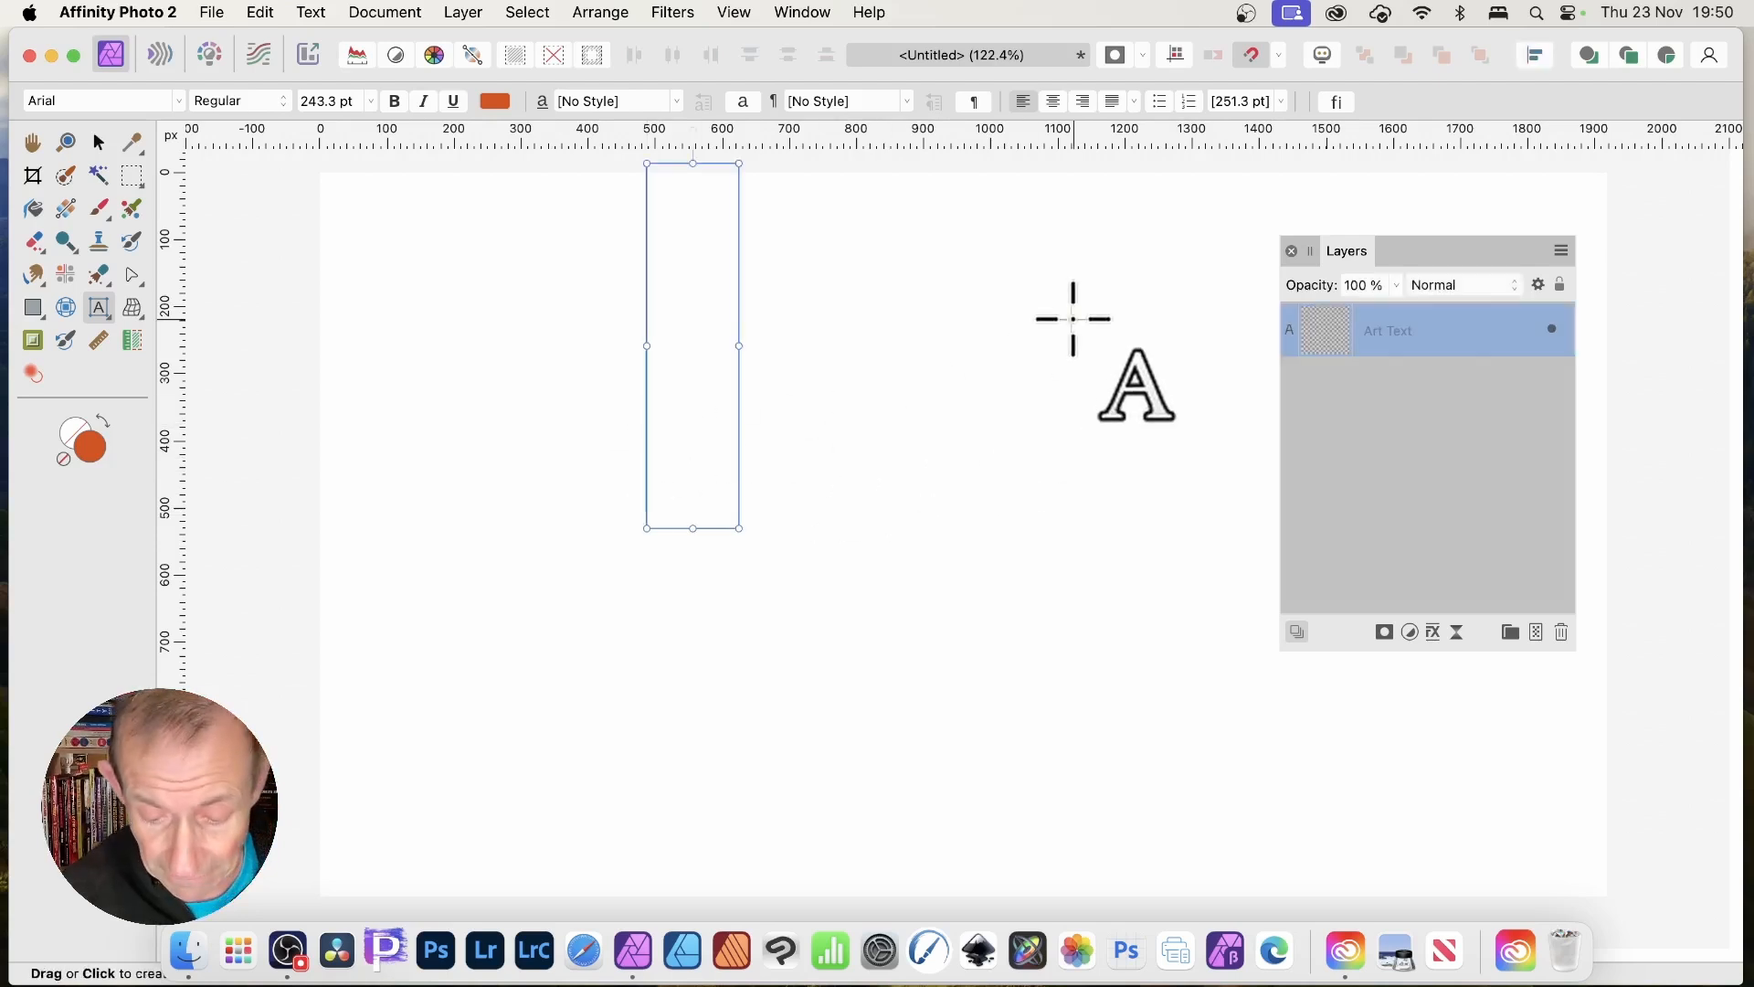
pyautogui.write('type')
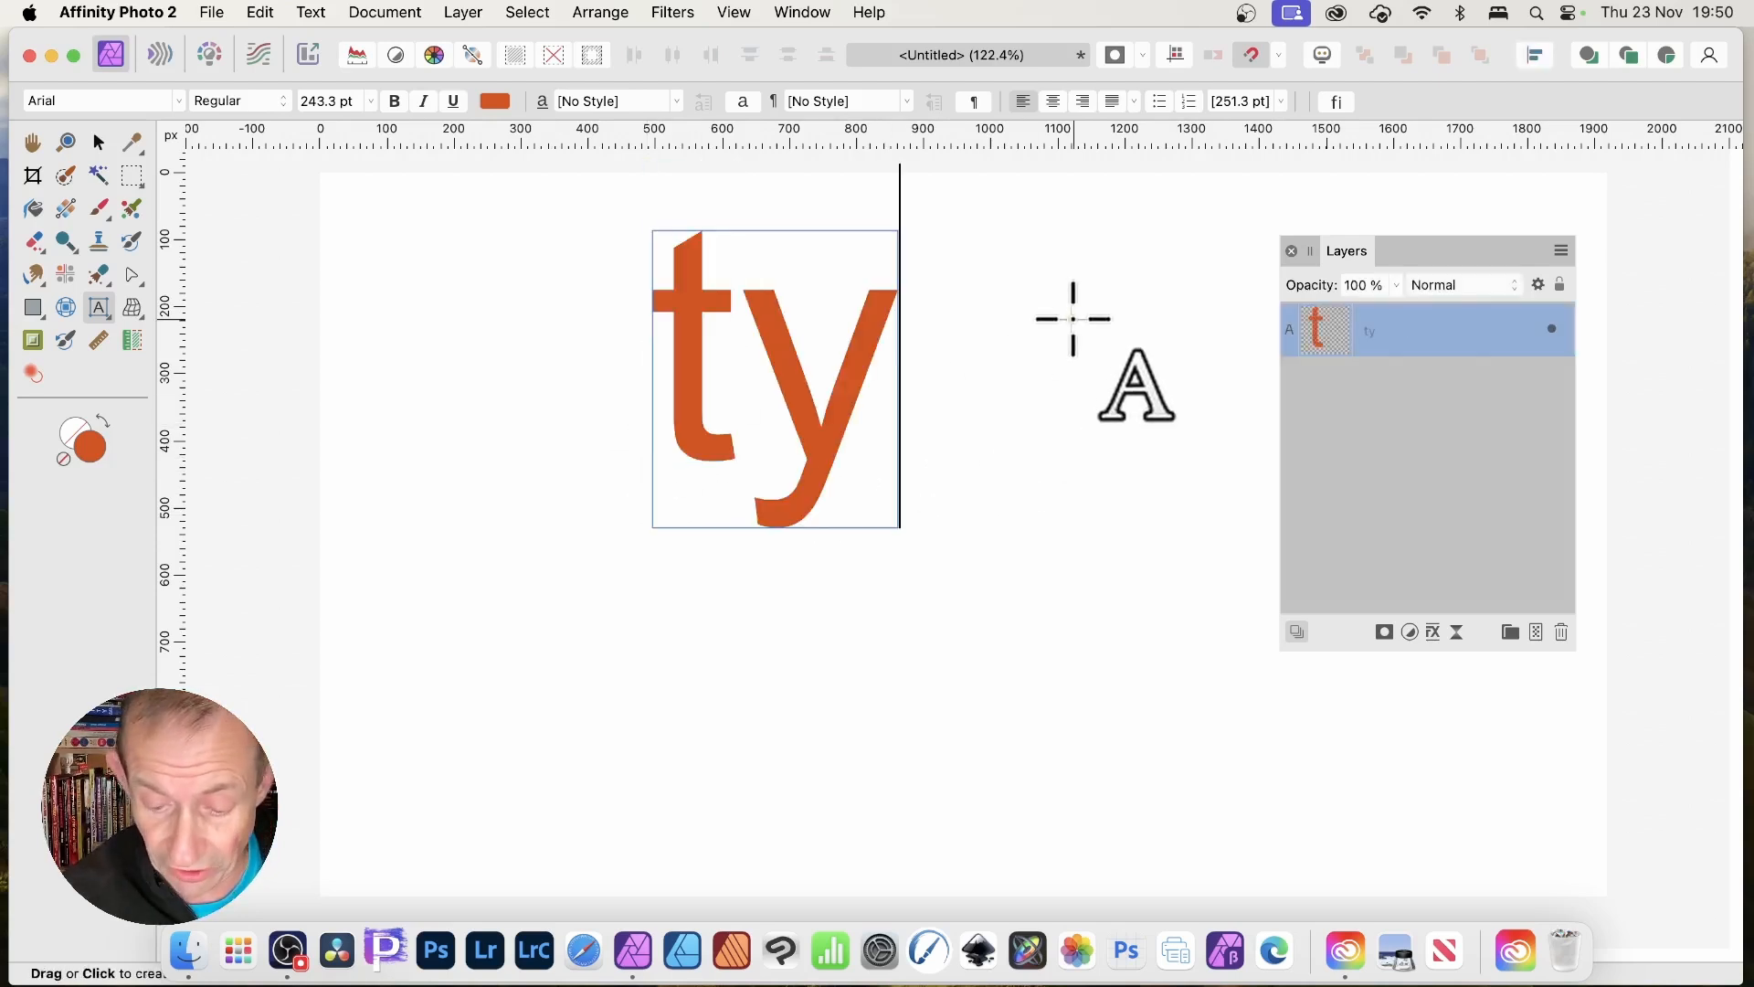
pyautogui.press('Escape')
pyautogui.moveTo(844, 423); pyautogui.dragTo(651, 478)
pyautogui.moveTo(1057, 583); pyautogui.dragTo(1229, 668)
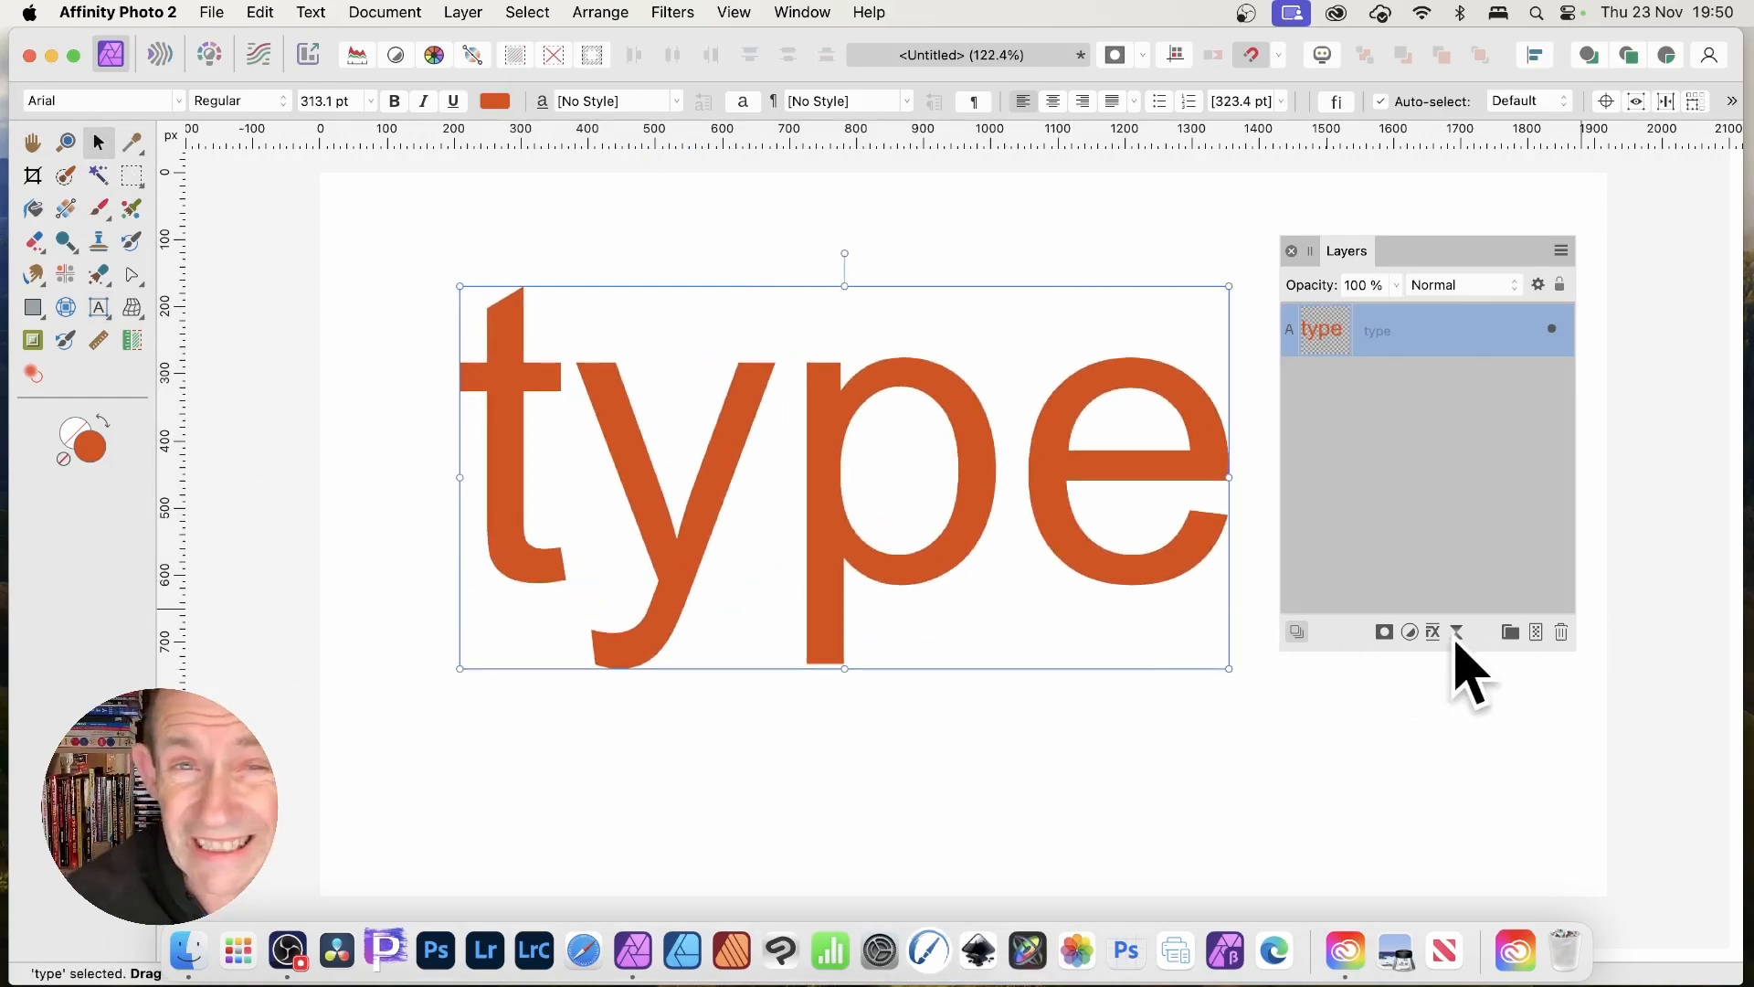
pyautogui.moveTo(1426, 249); pyautogui.dragTo(1495, 243)
pyautogui.moveTo(1204, 429); pyautogui.dragTo(1197, 391)
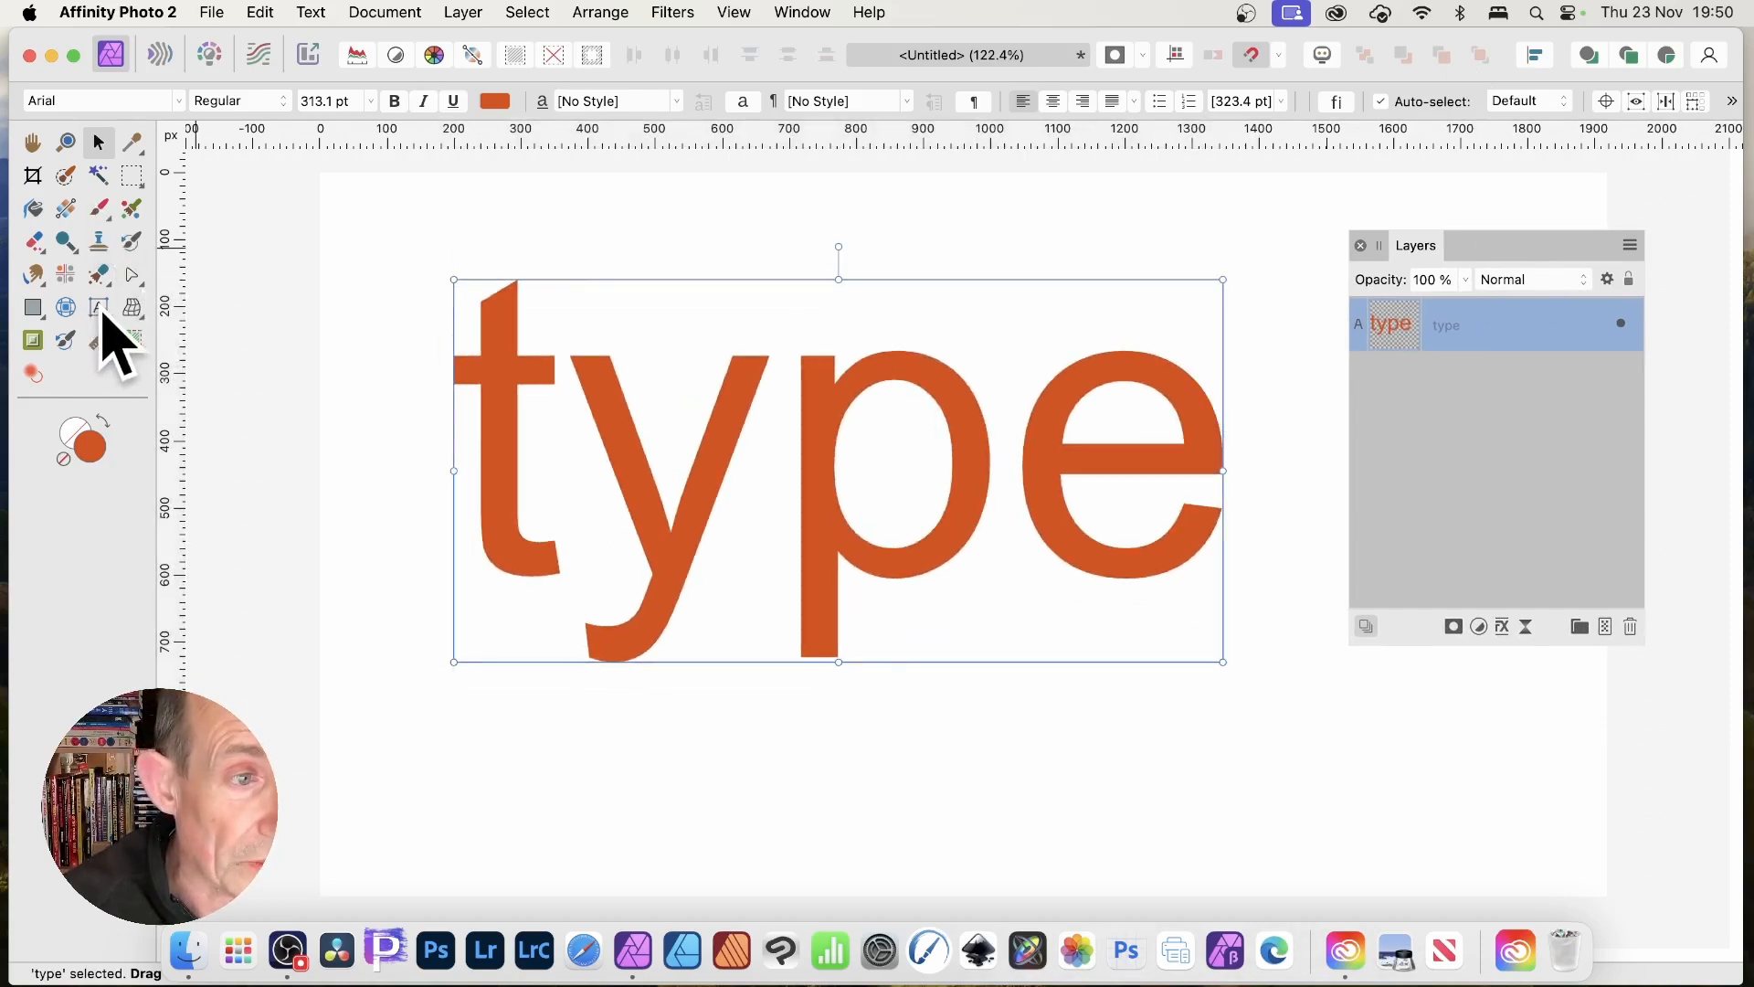
# Colour the p of 'type' mint green (R 5, G 255, B 188) and nudge the text up-left.
pyautogui.click(101, 311)
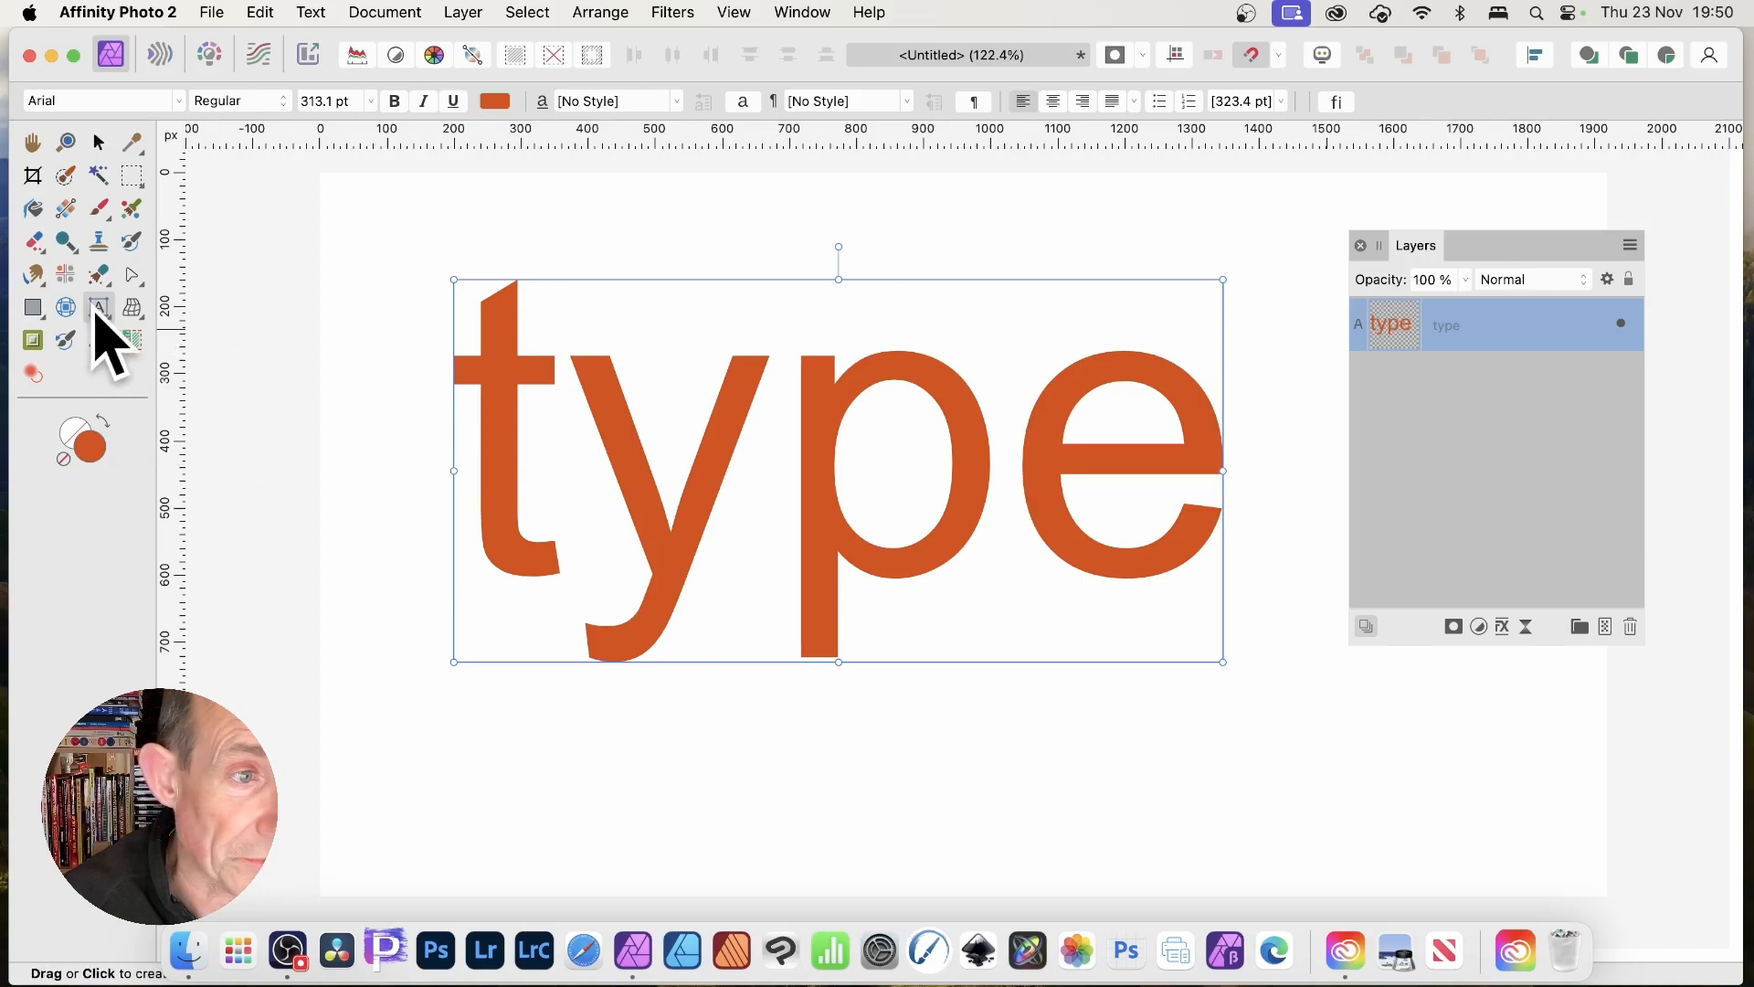
pyautogui.moveTo(1005, 461); pyautogui.dragTo(858, 458)
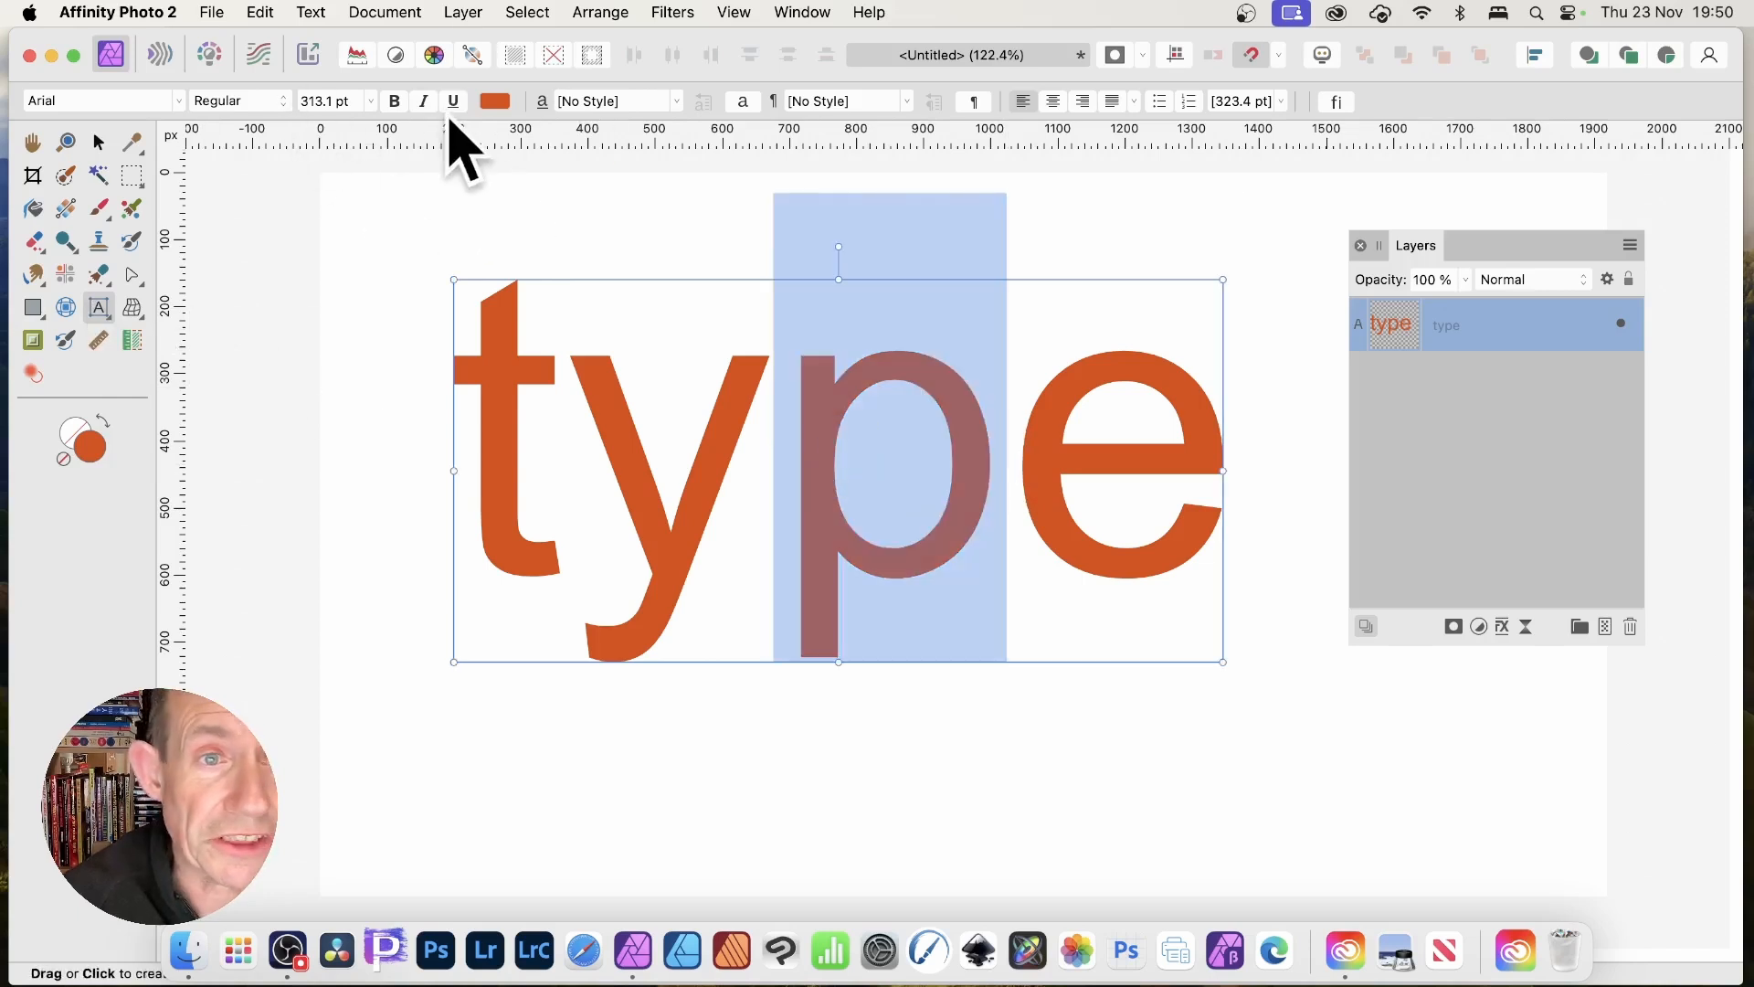
pyautogui.click(494, 101)
pyautogui.moveTo(594, 301); pyautogui.dragTo(674, 282)
pyautogui.press('Escape')
pyautogui.press('Escape')
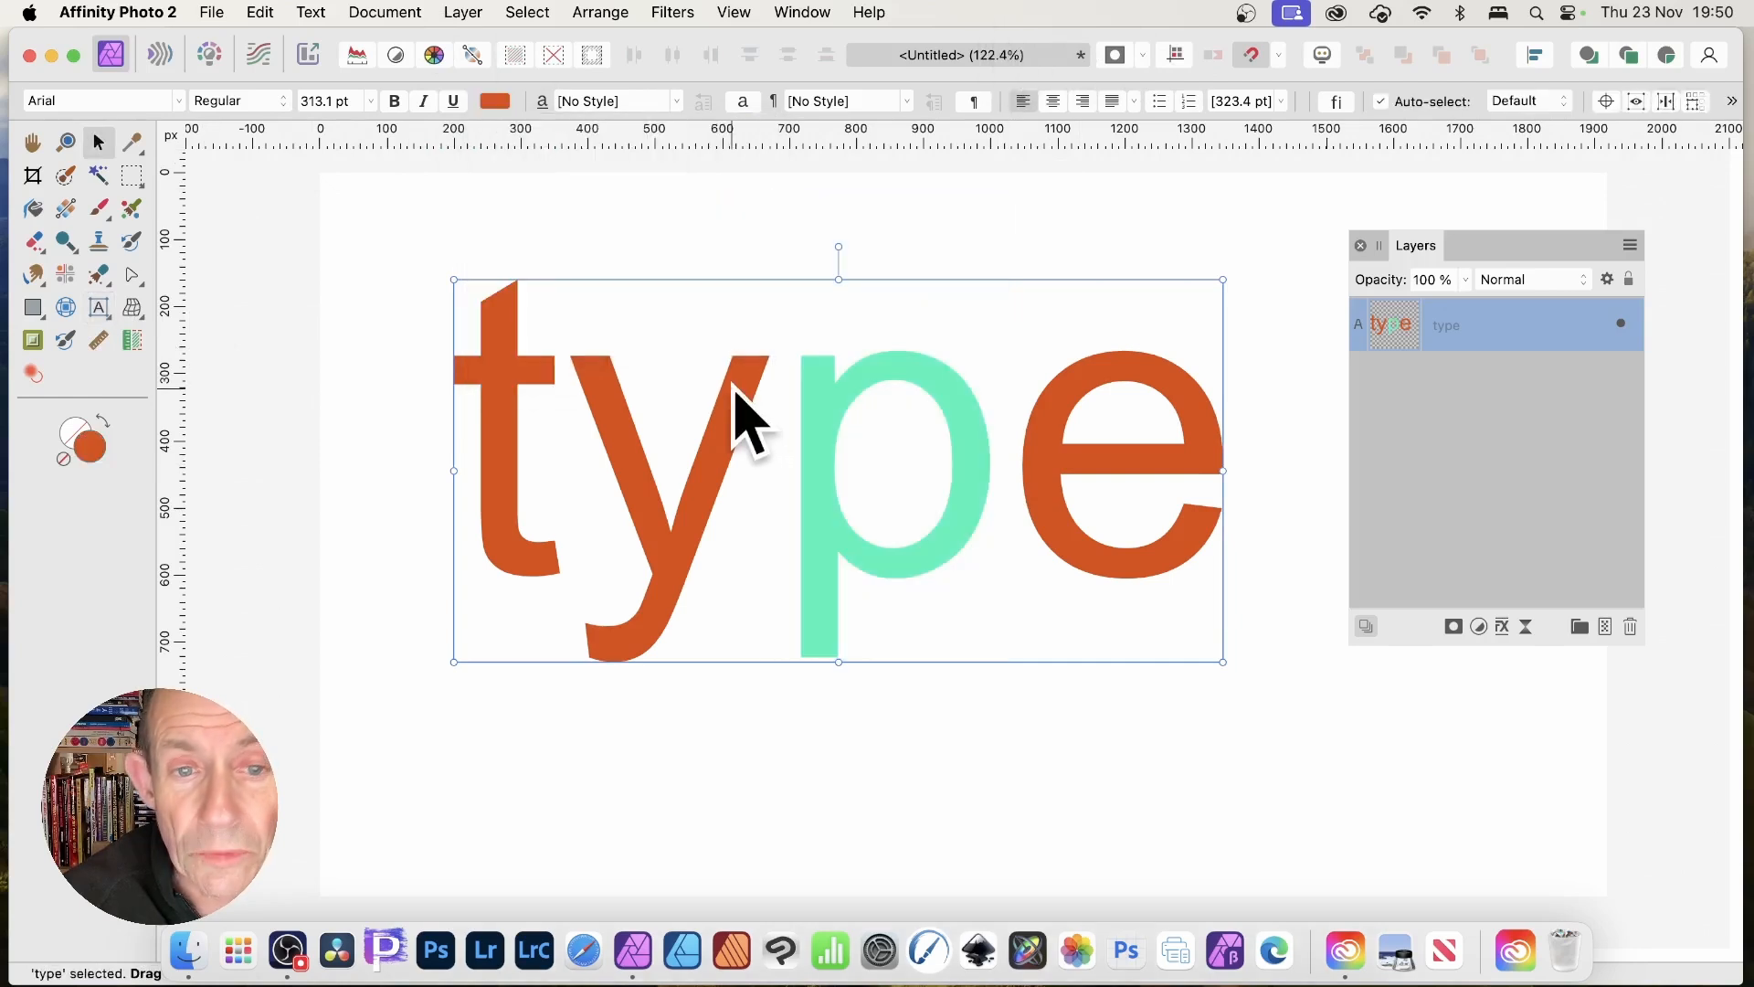
pyautogui.moveTo(737, 403); pyautogui.dragTo(704, 372)
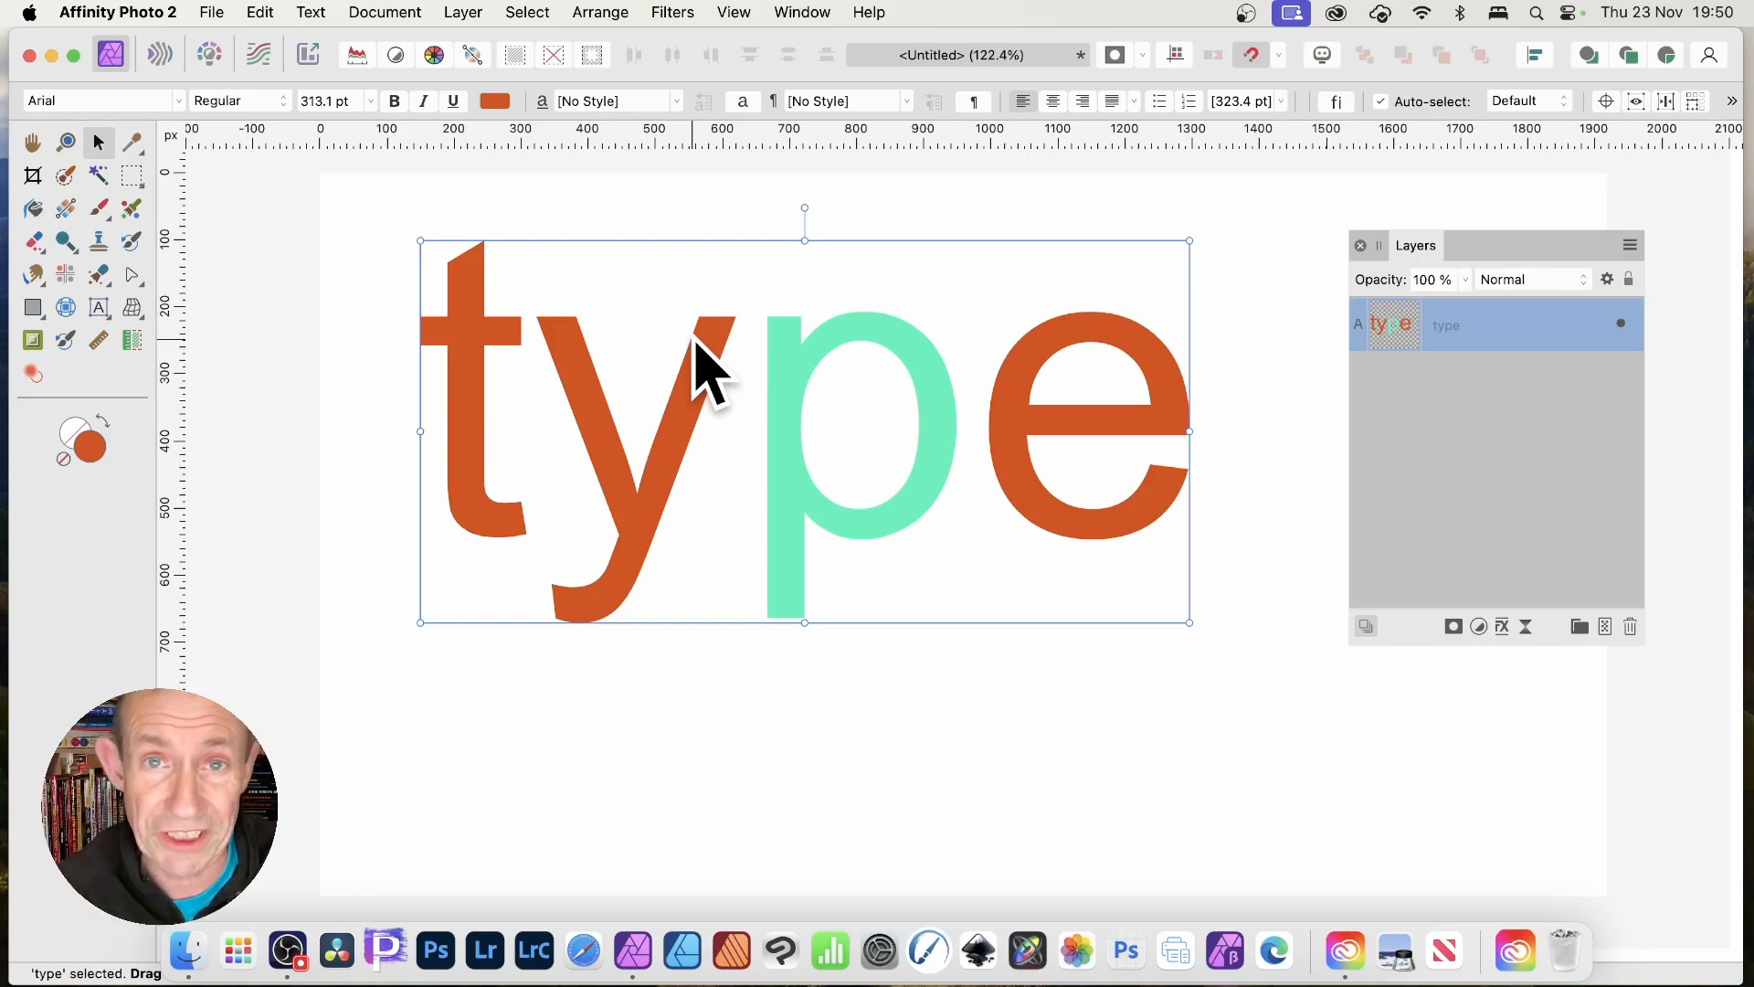
# Duplicate 'type' as a linked copy and shrink it to 214.8 pt over the original.
pyautogui.click(474, 7)
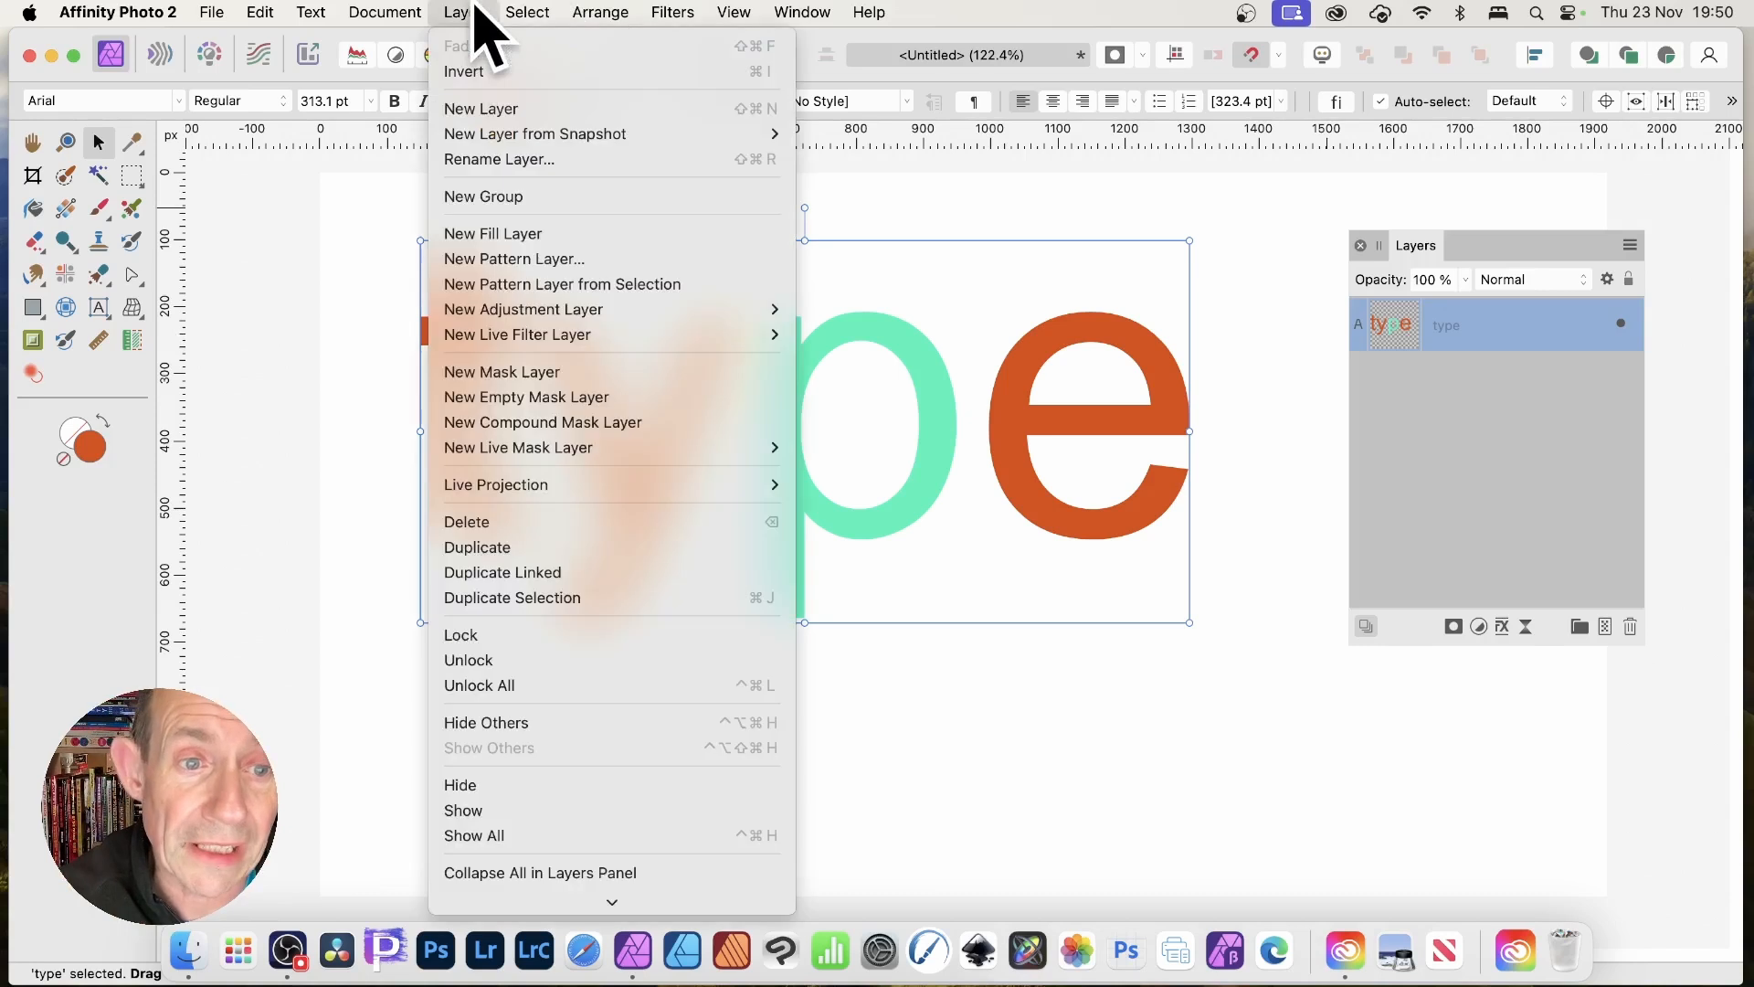
pyautogui.click(518, 573)
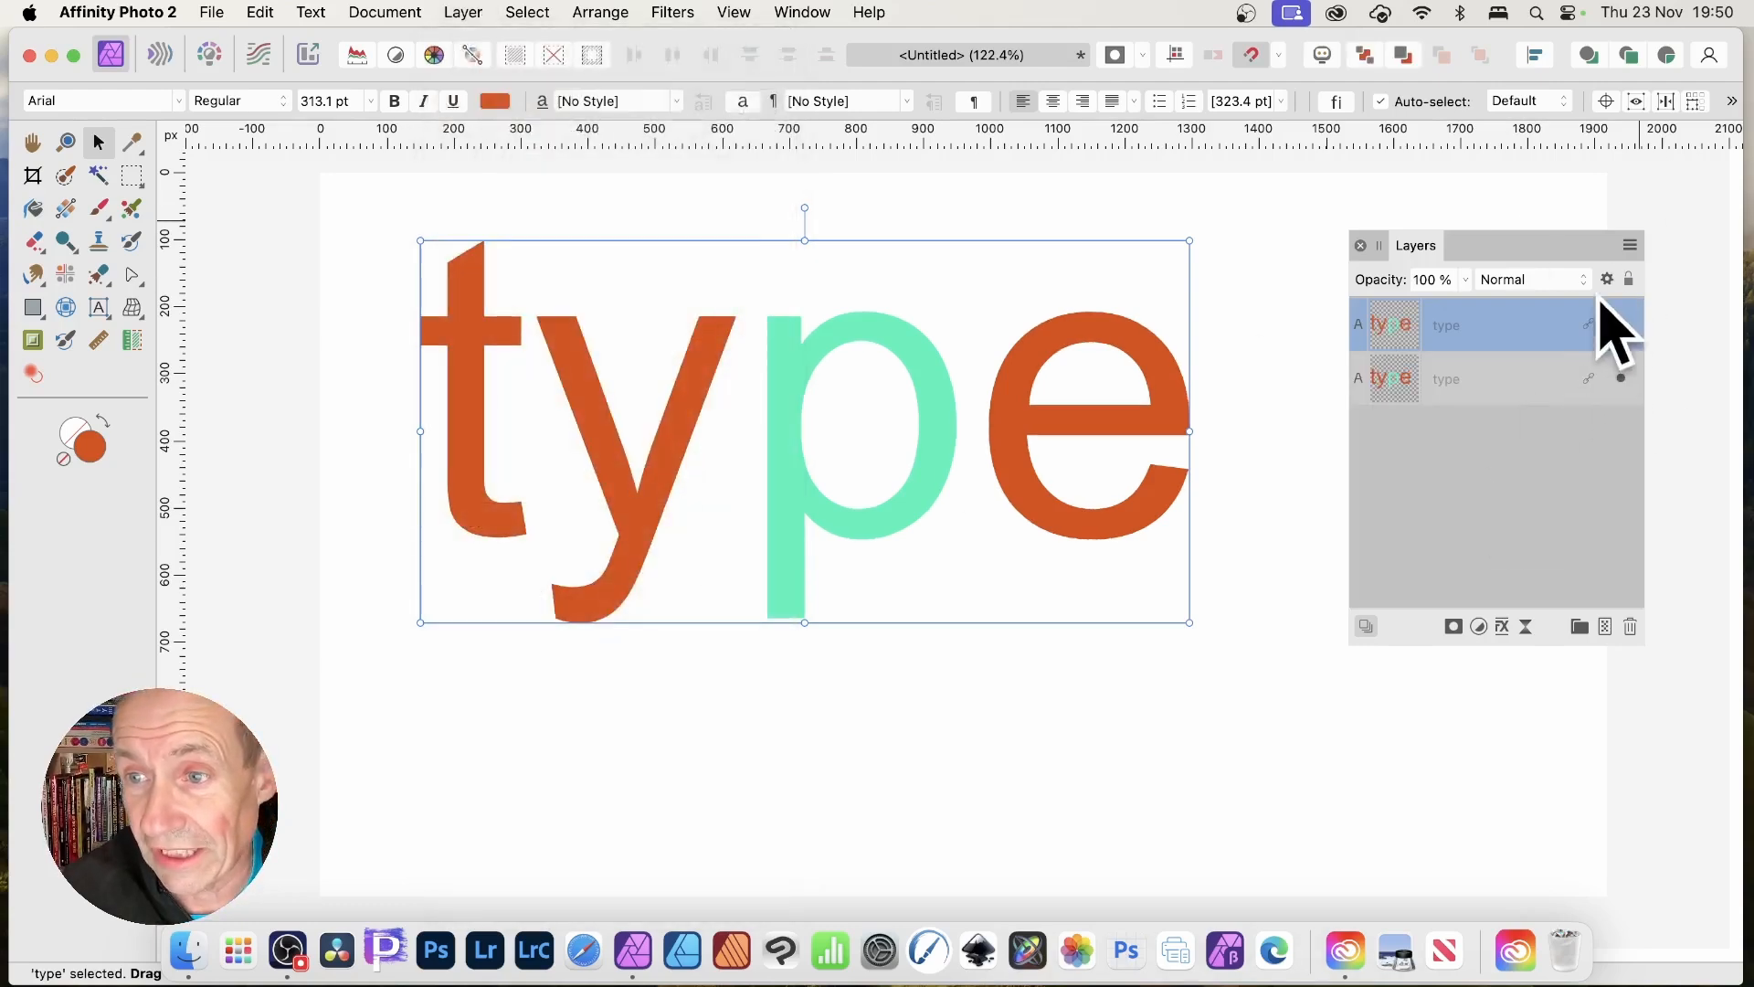
pyautogui.moveTo(417, 242); pyautogui.dragTo(651, 402)
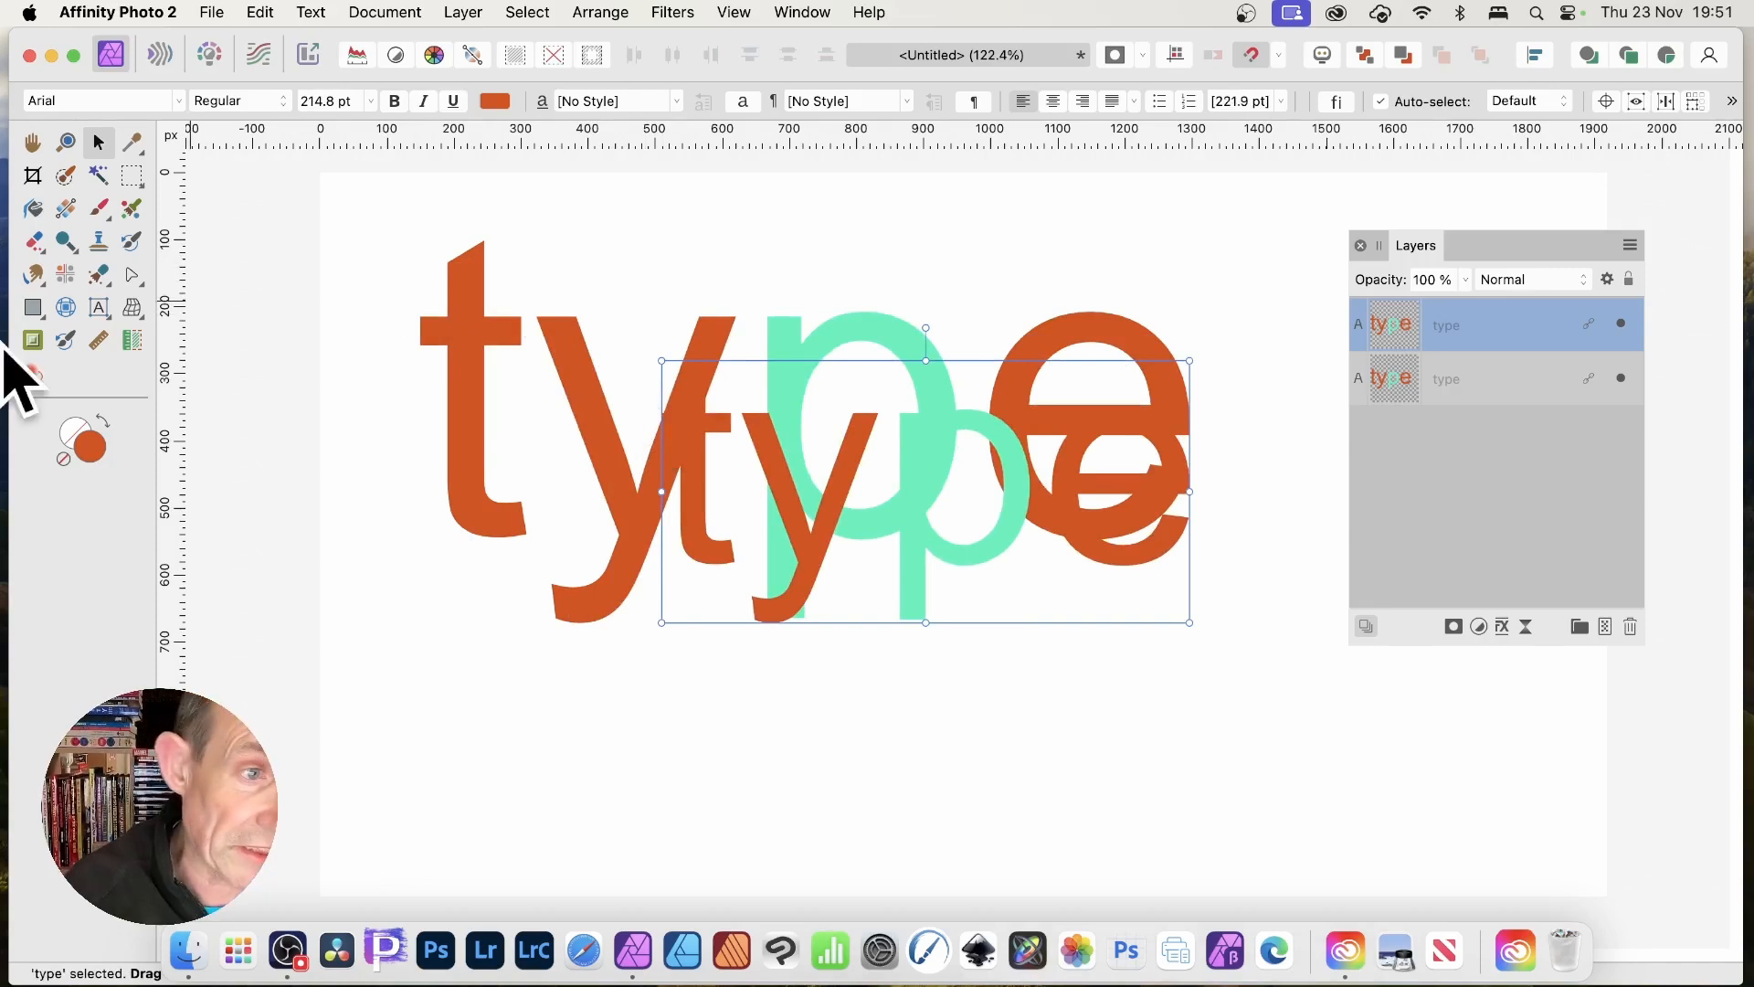
# Recolour the p blue (R 0, G 95, B 252) in both linked 'type' texts.
pyautogui.click(98, 309)
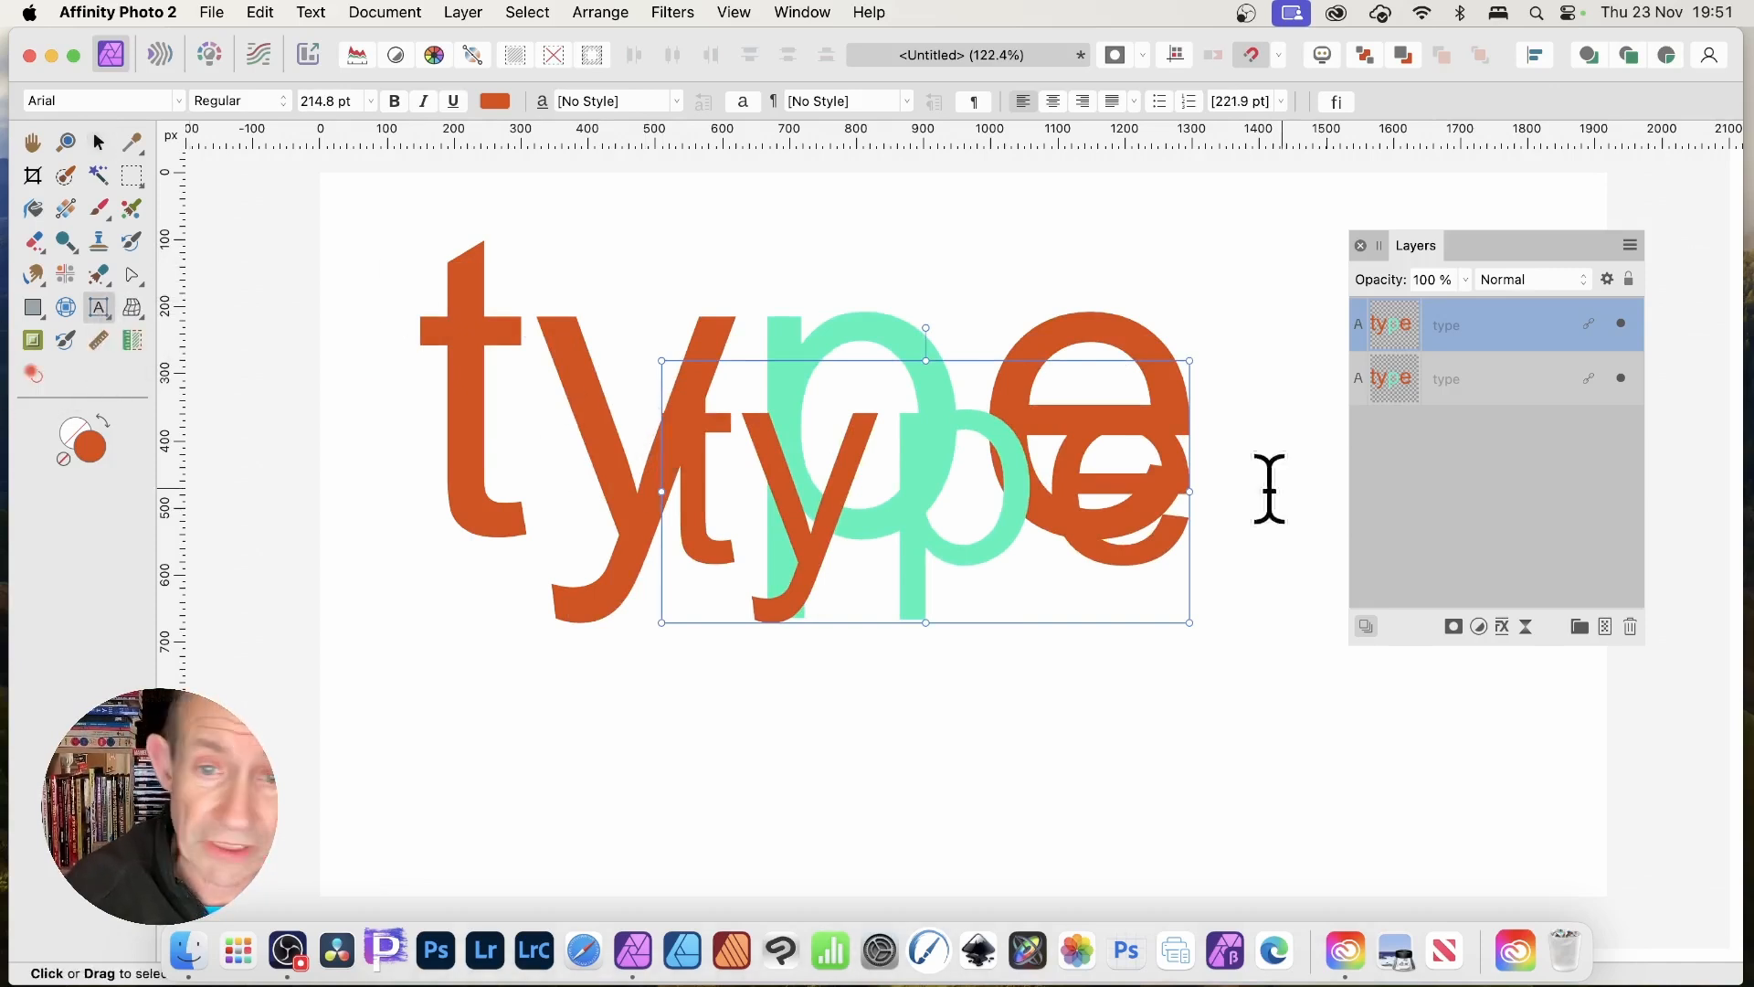
pyautogui.moveTo(1040, 492); pyautogui.dragTo(893, 490)
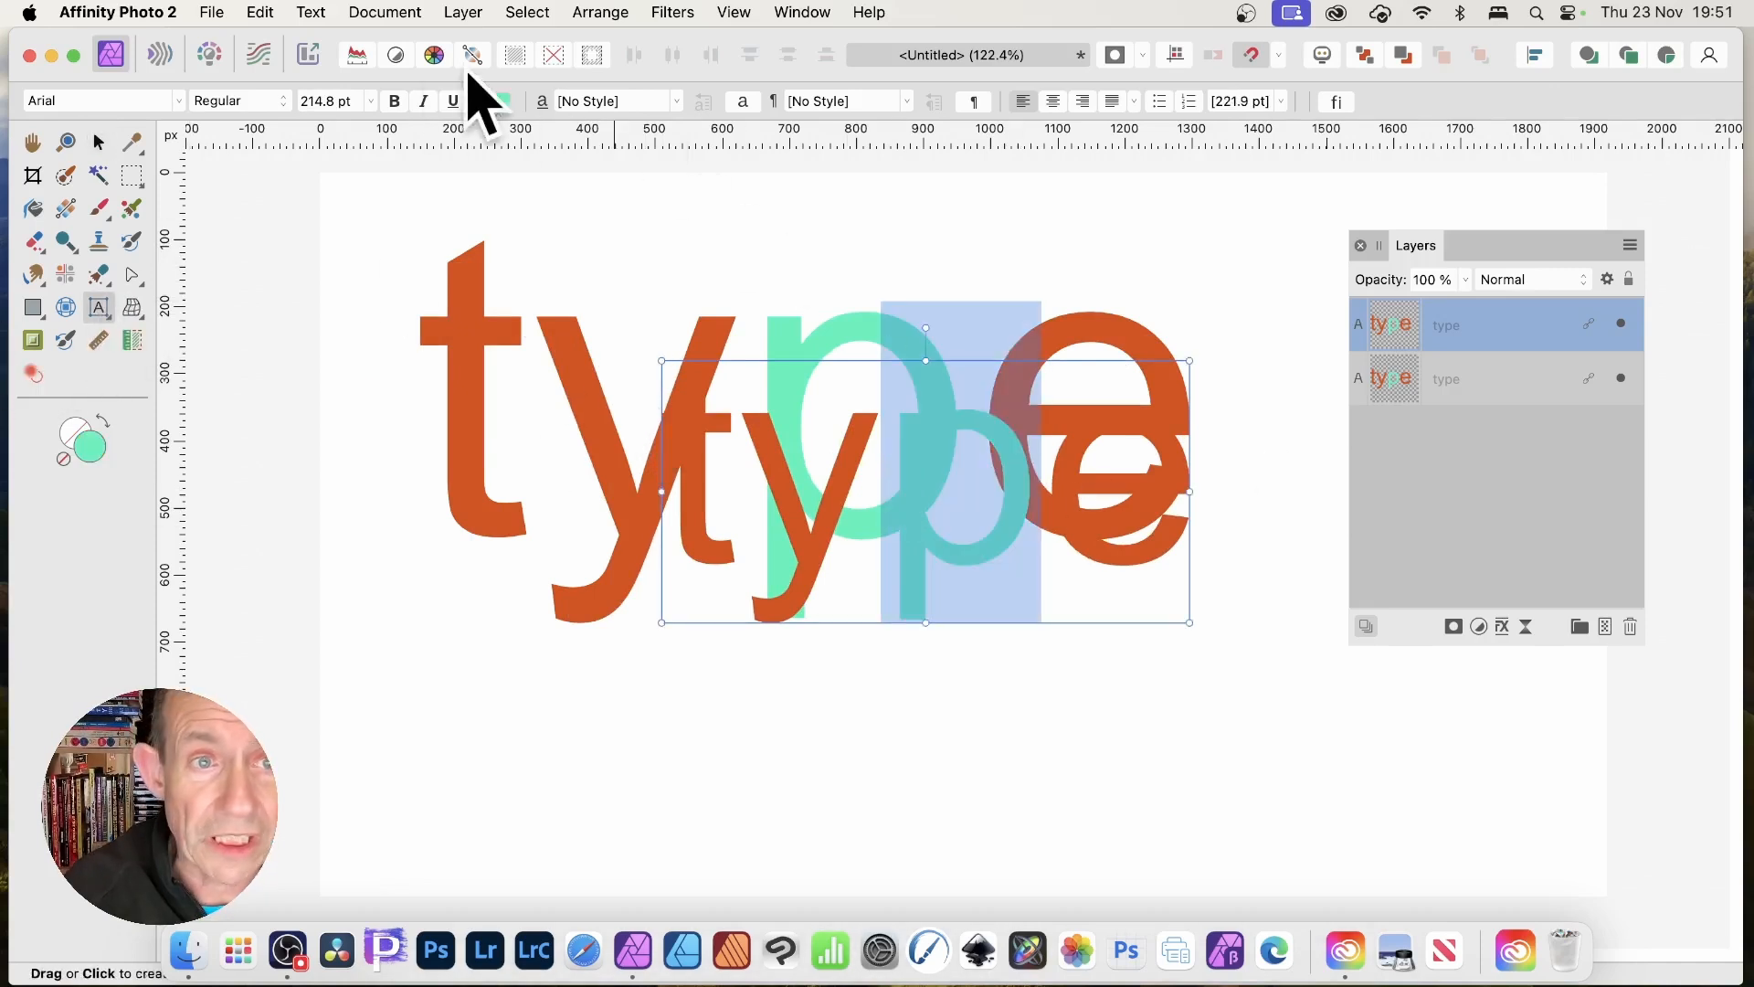
pyautogui.click(495, 100)
pyautogui.moveTo(646, 262); pyautogui.dragTo(656, 299)
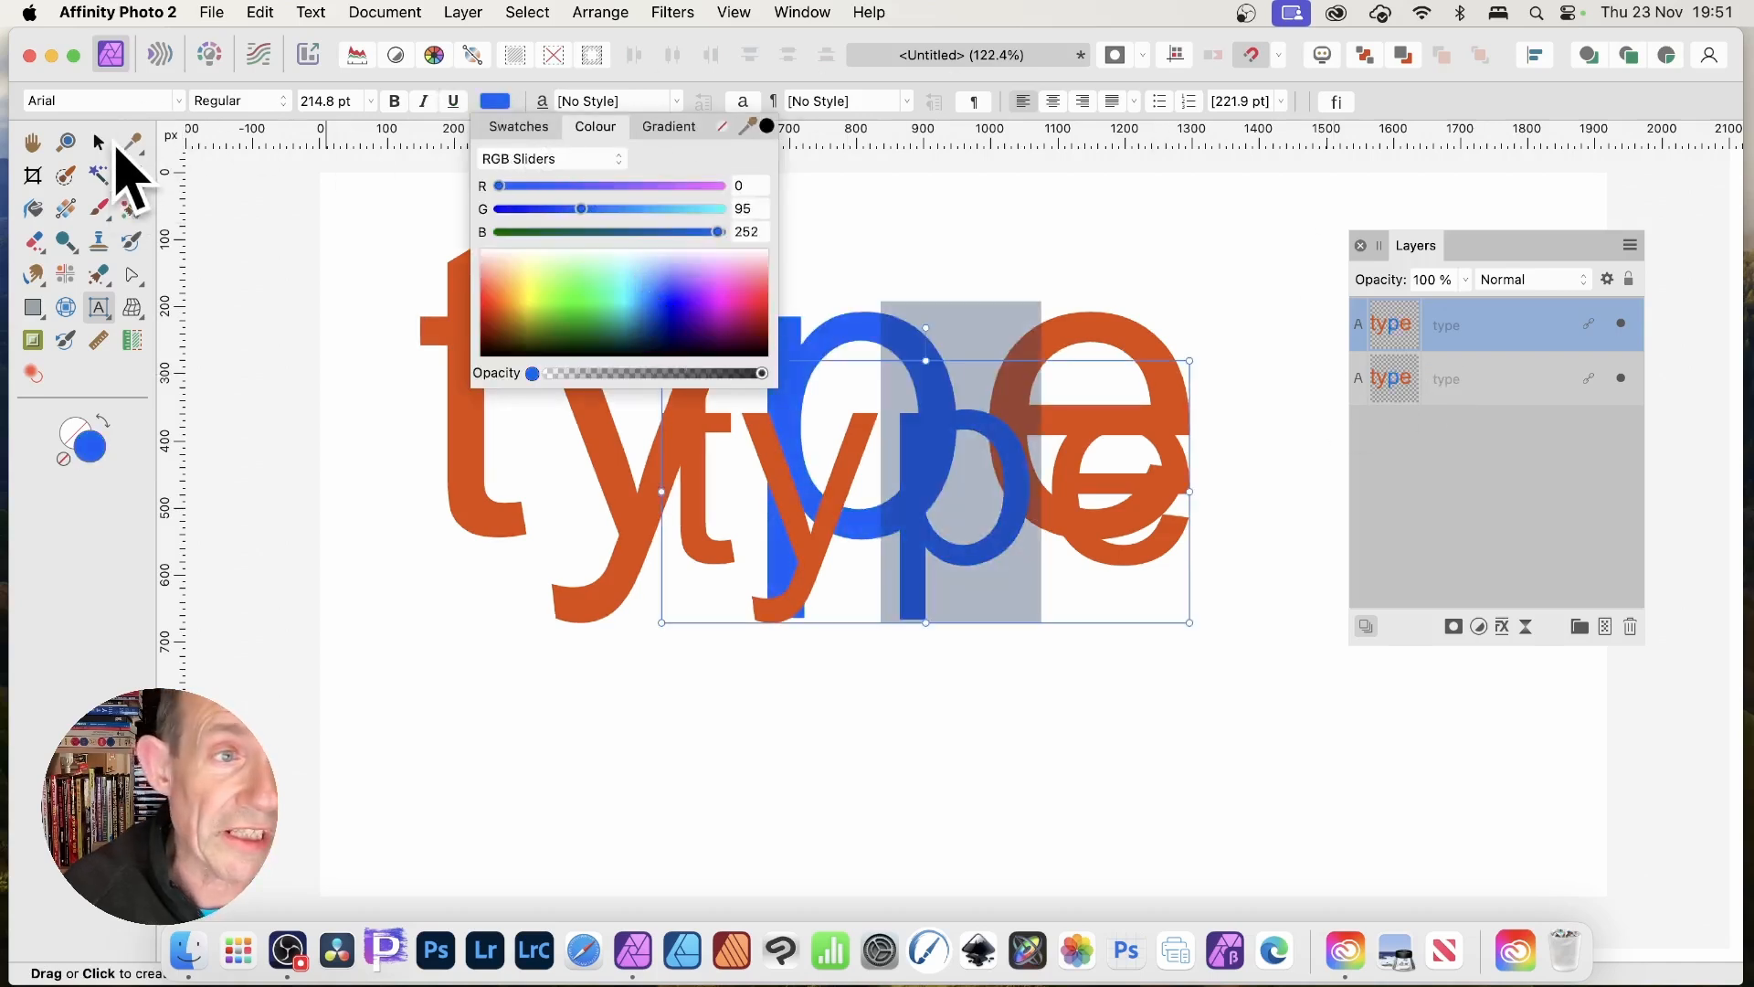
pyautogui.click(99, 142)
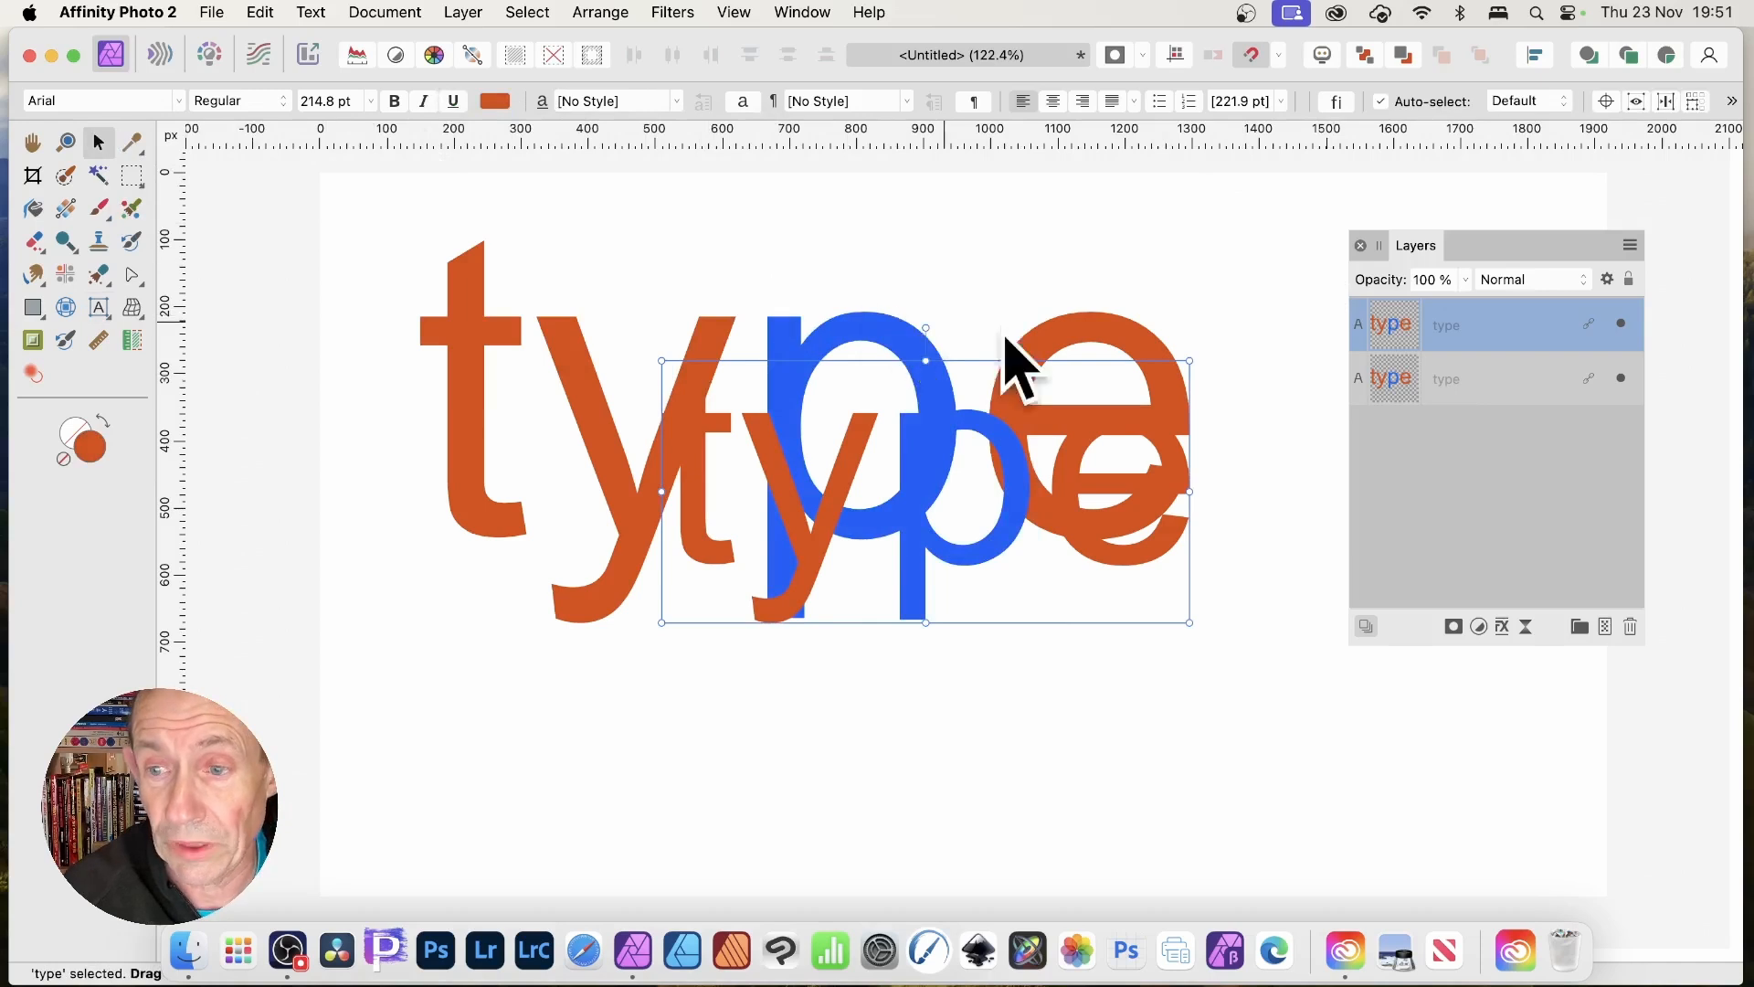
pyautogui.click(1506, 629)
# Add a 6 px black outline and a 9.9 px radius outer shadow to the texts.
pyautogui.click(996, 279)
pyautogui.moveTo(1356, 312); pyautogui.dragTo(1407, 313)
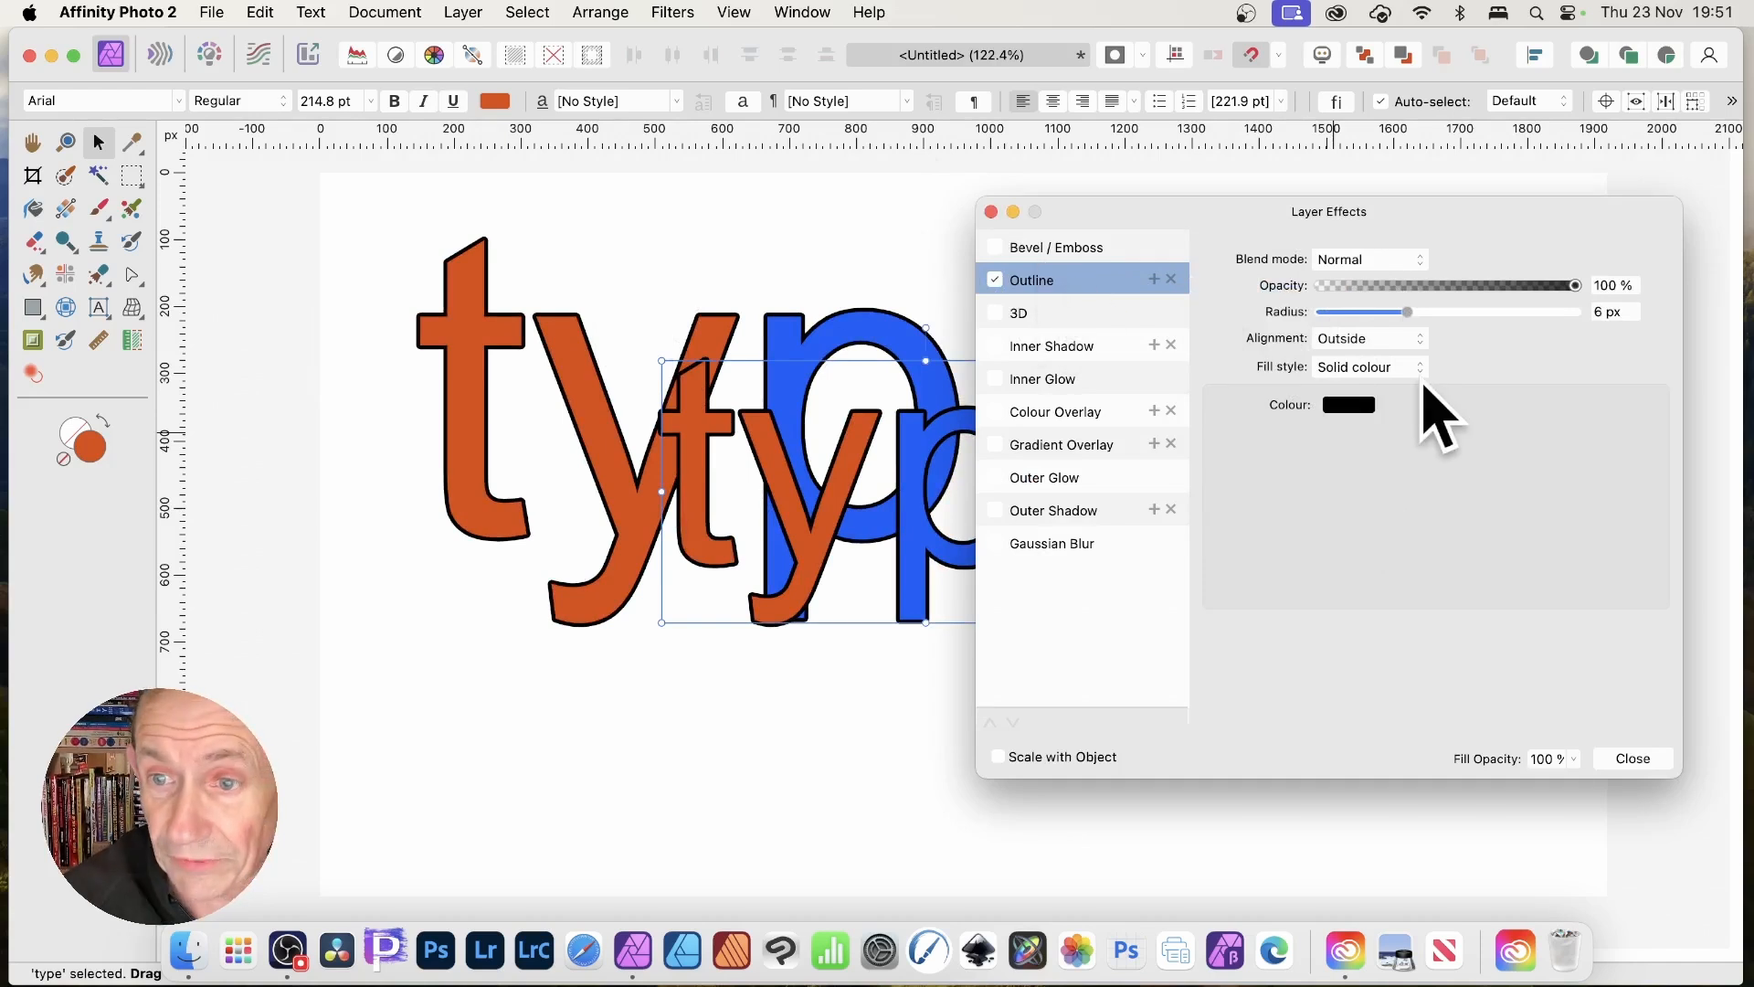
pyautogui.click(998, 510)
pyautogui.moveTo(1359, 313); pyautogui.dragTo(1441, 316)
pyautogui.click(1436, 339)
pyautogui.click(1434, 365)
pyautogui.click(1634, 759)
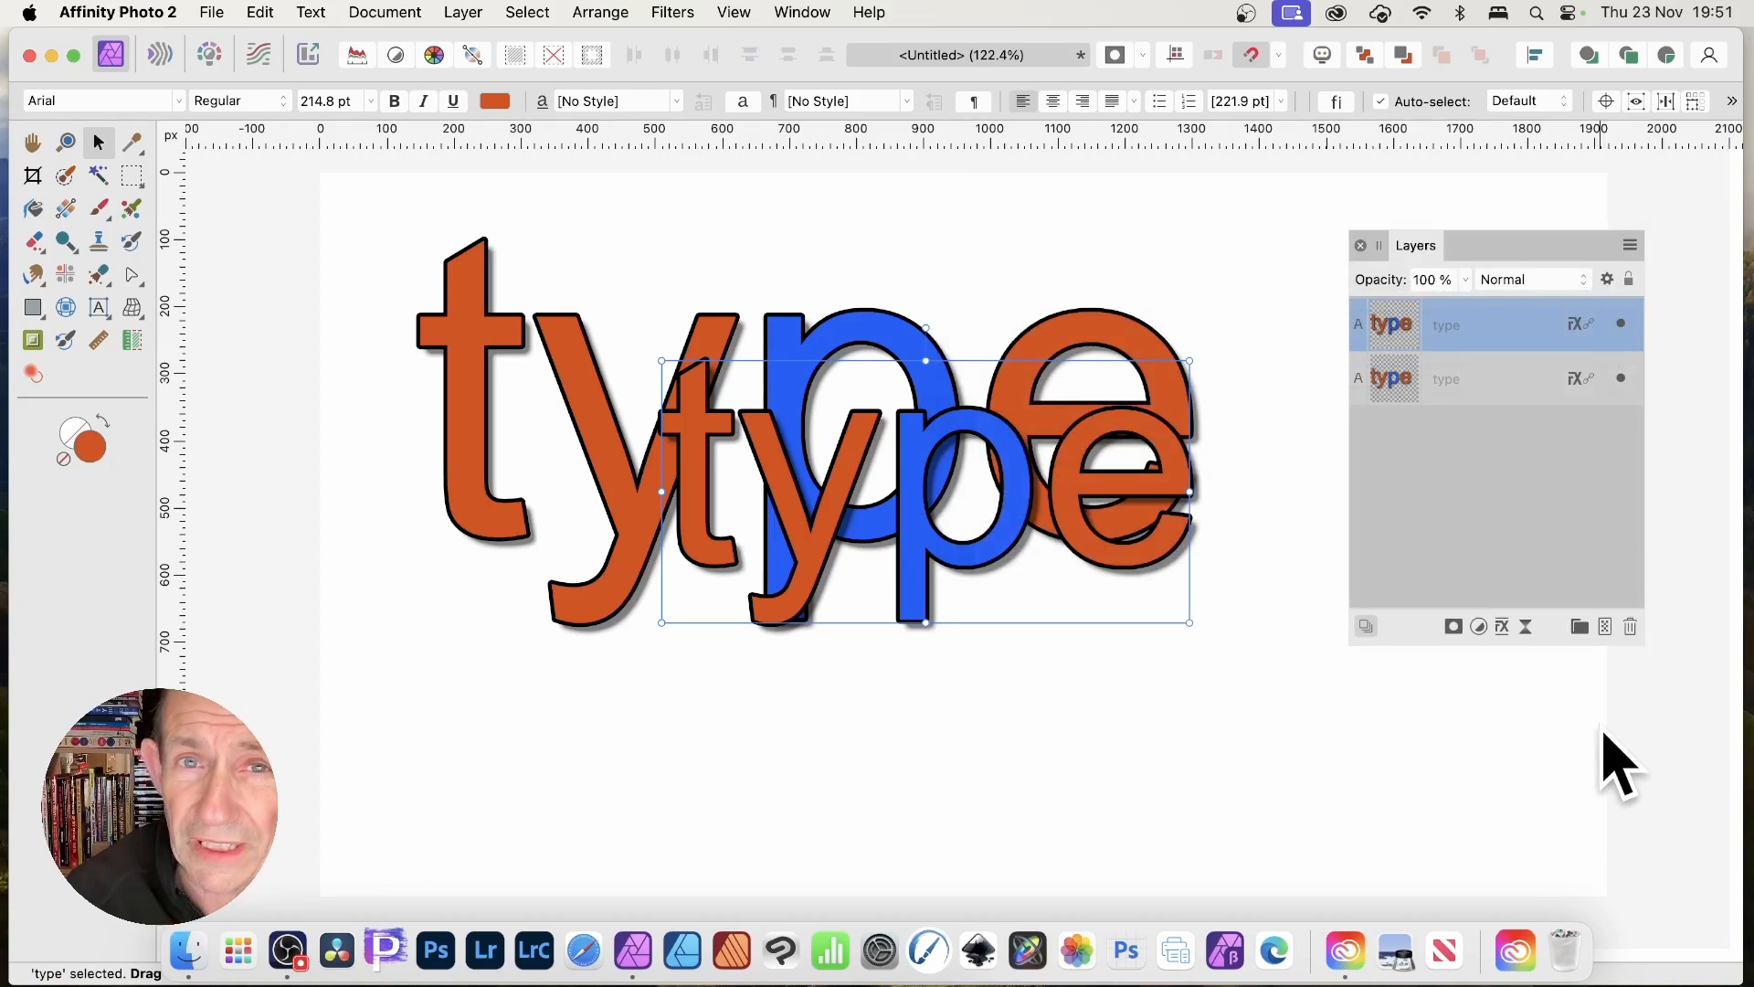
pyautogui.click(802, 13)
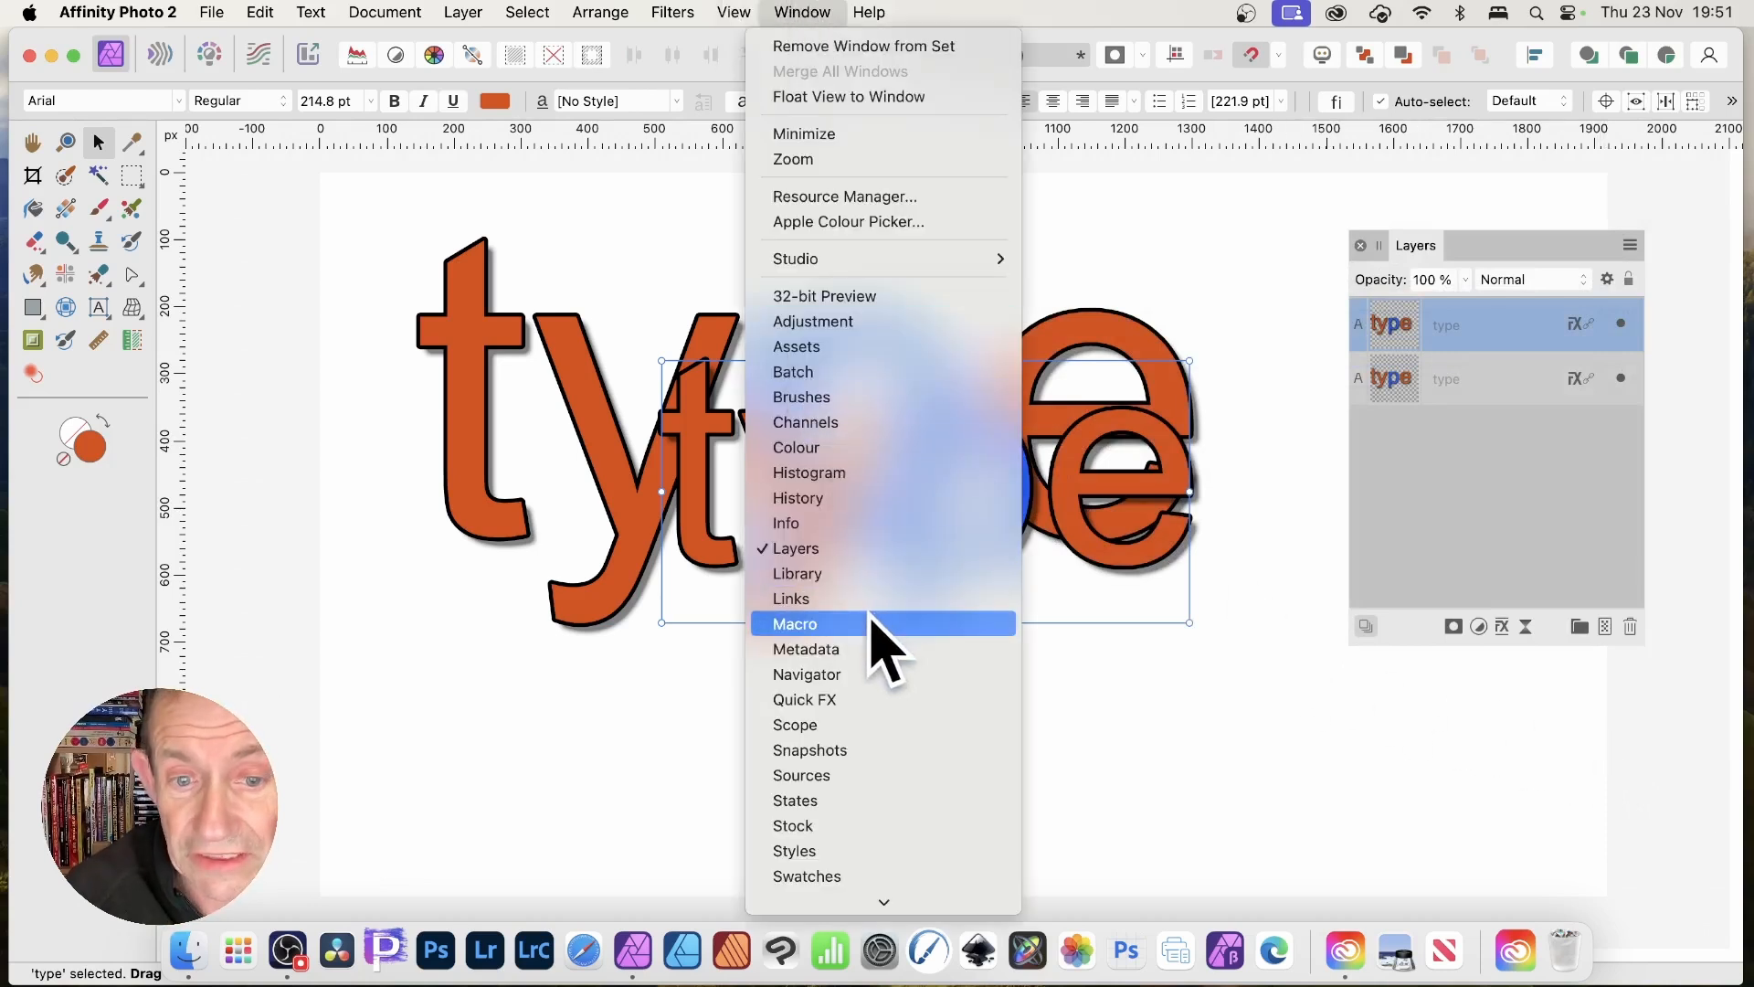
pyautogui.click(839, 598)
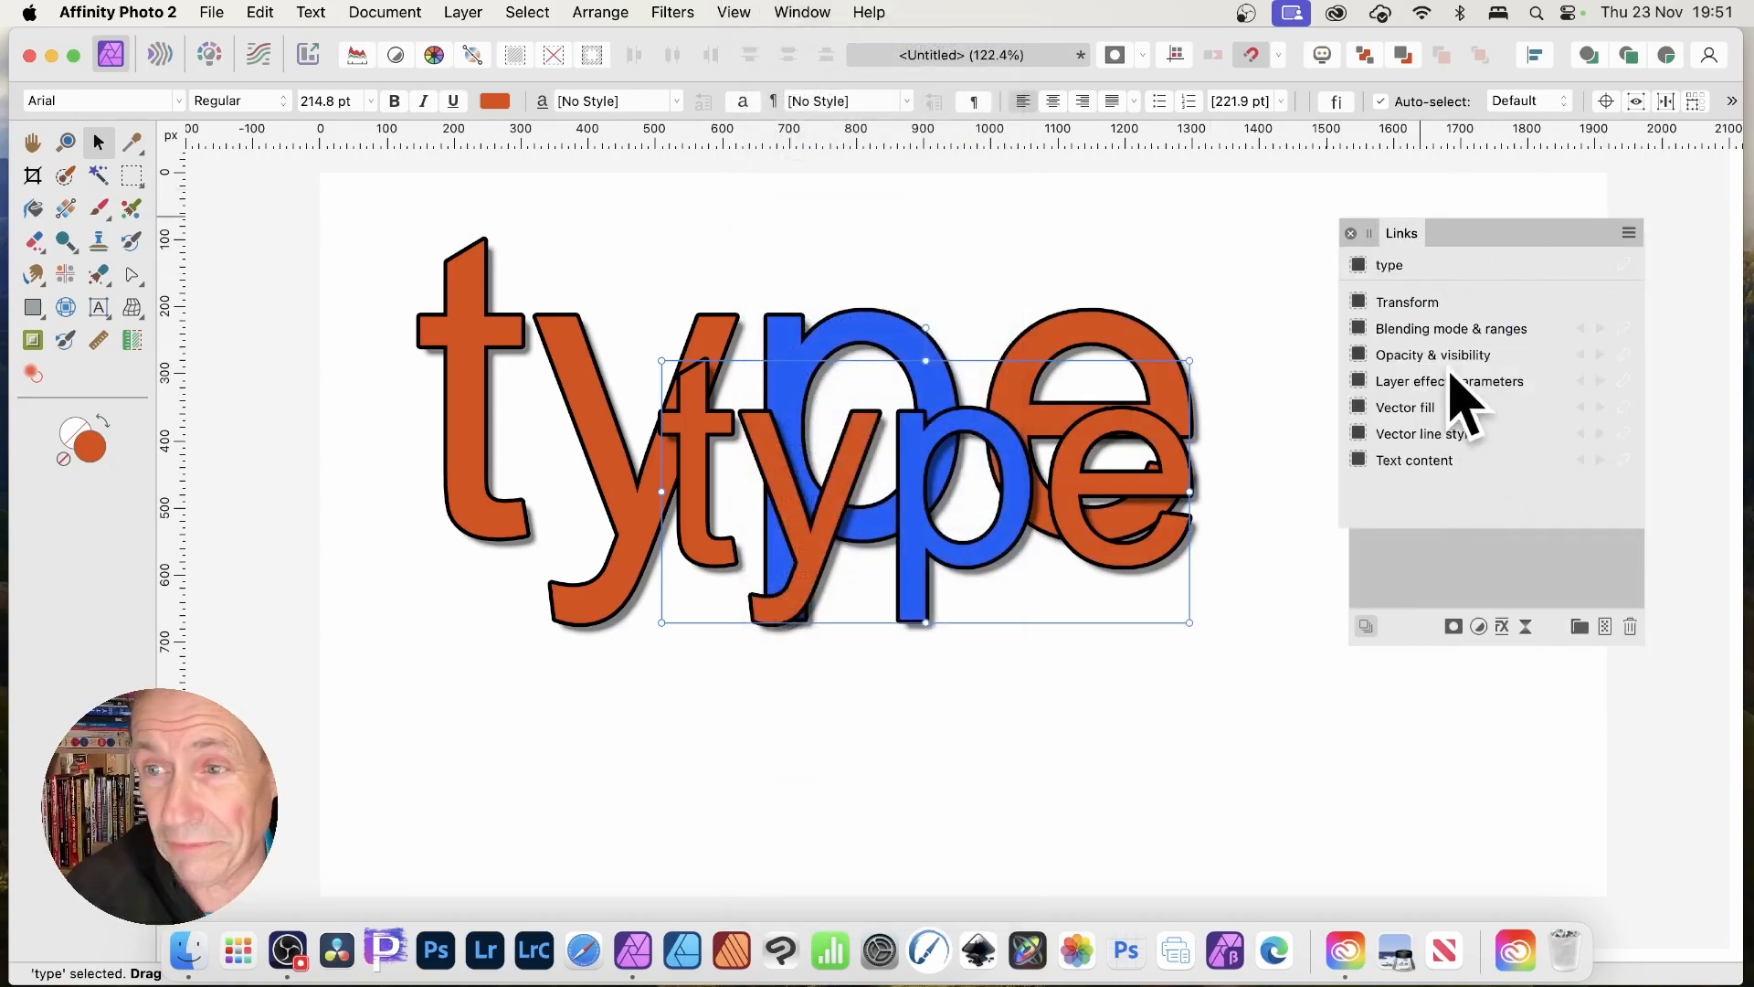
pyautogui.click(1350, 234)
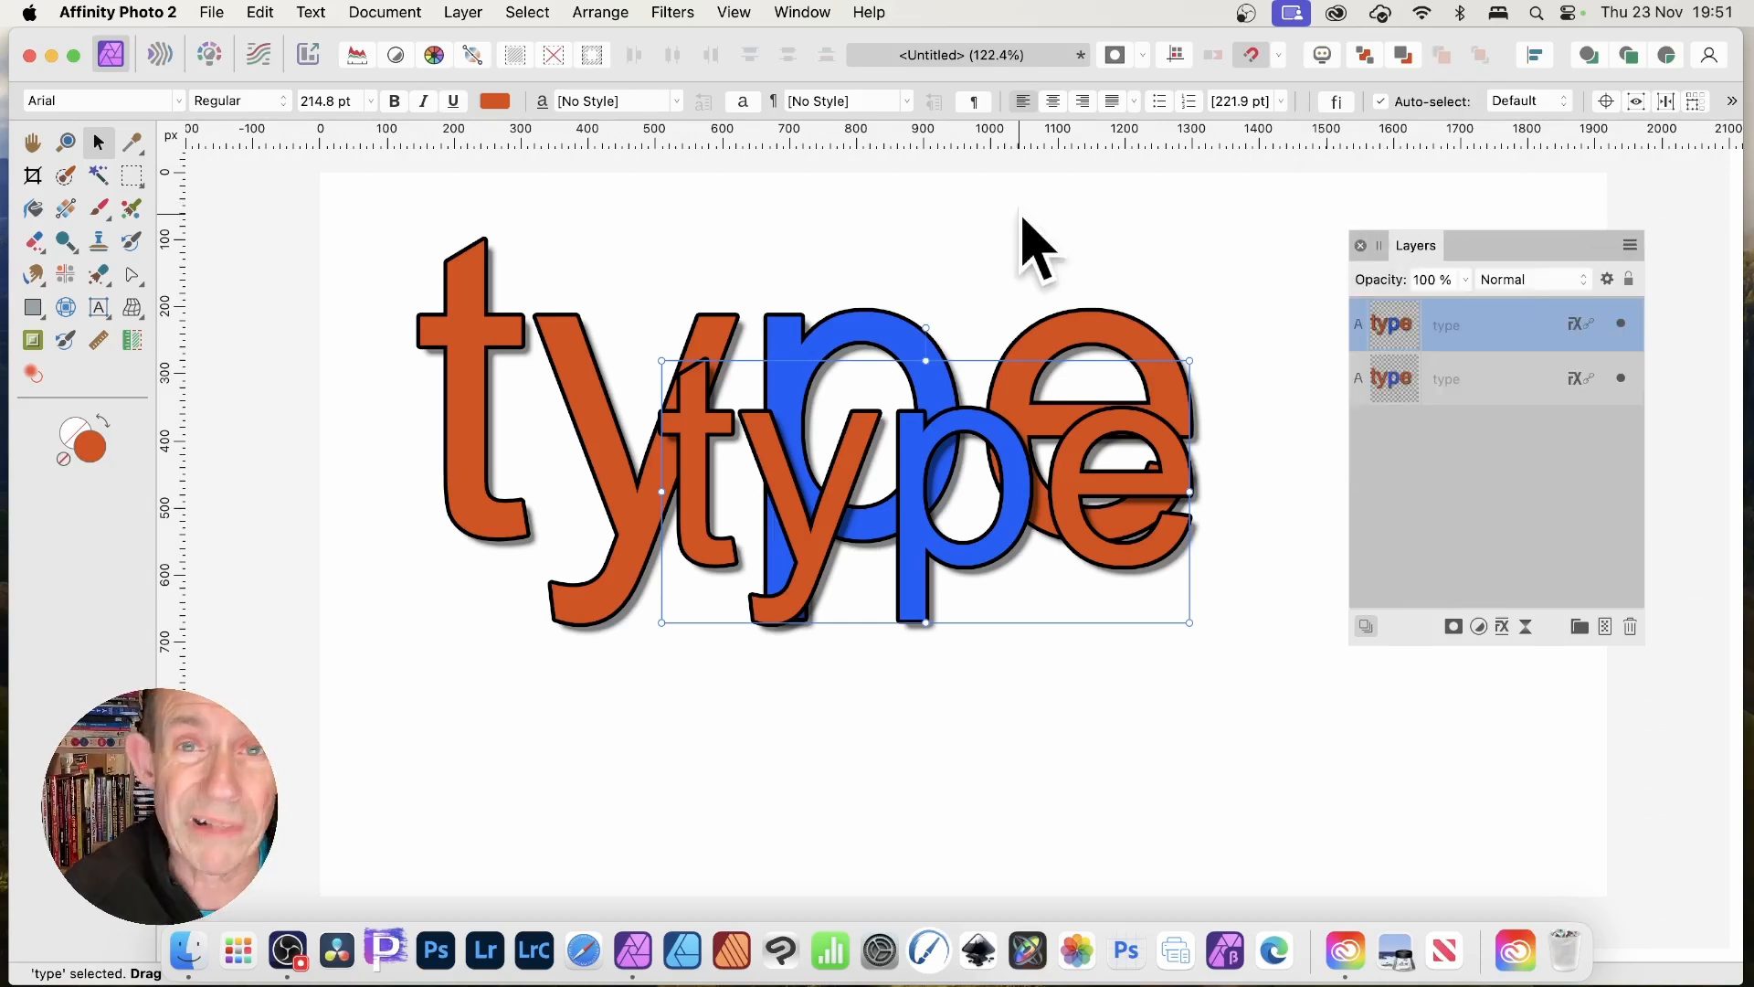
# Add more linked 'type' copies, rotating one to 32° and shrinking the newest to 119.6 pt.
pyautogui.moveTo(1108, 460); pyautogui.dragTo(1031, 519)
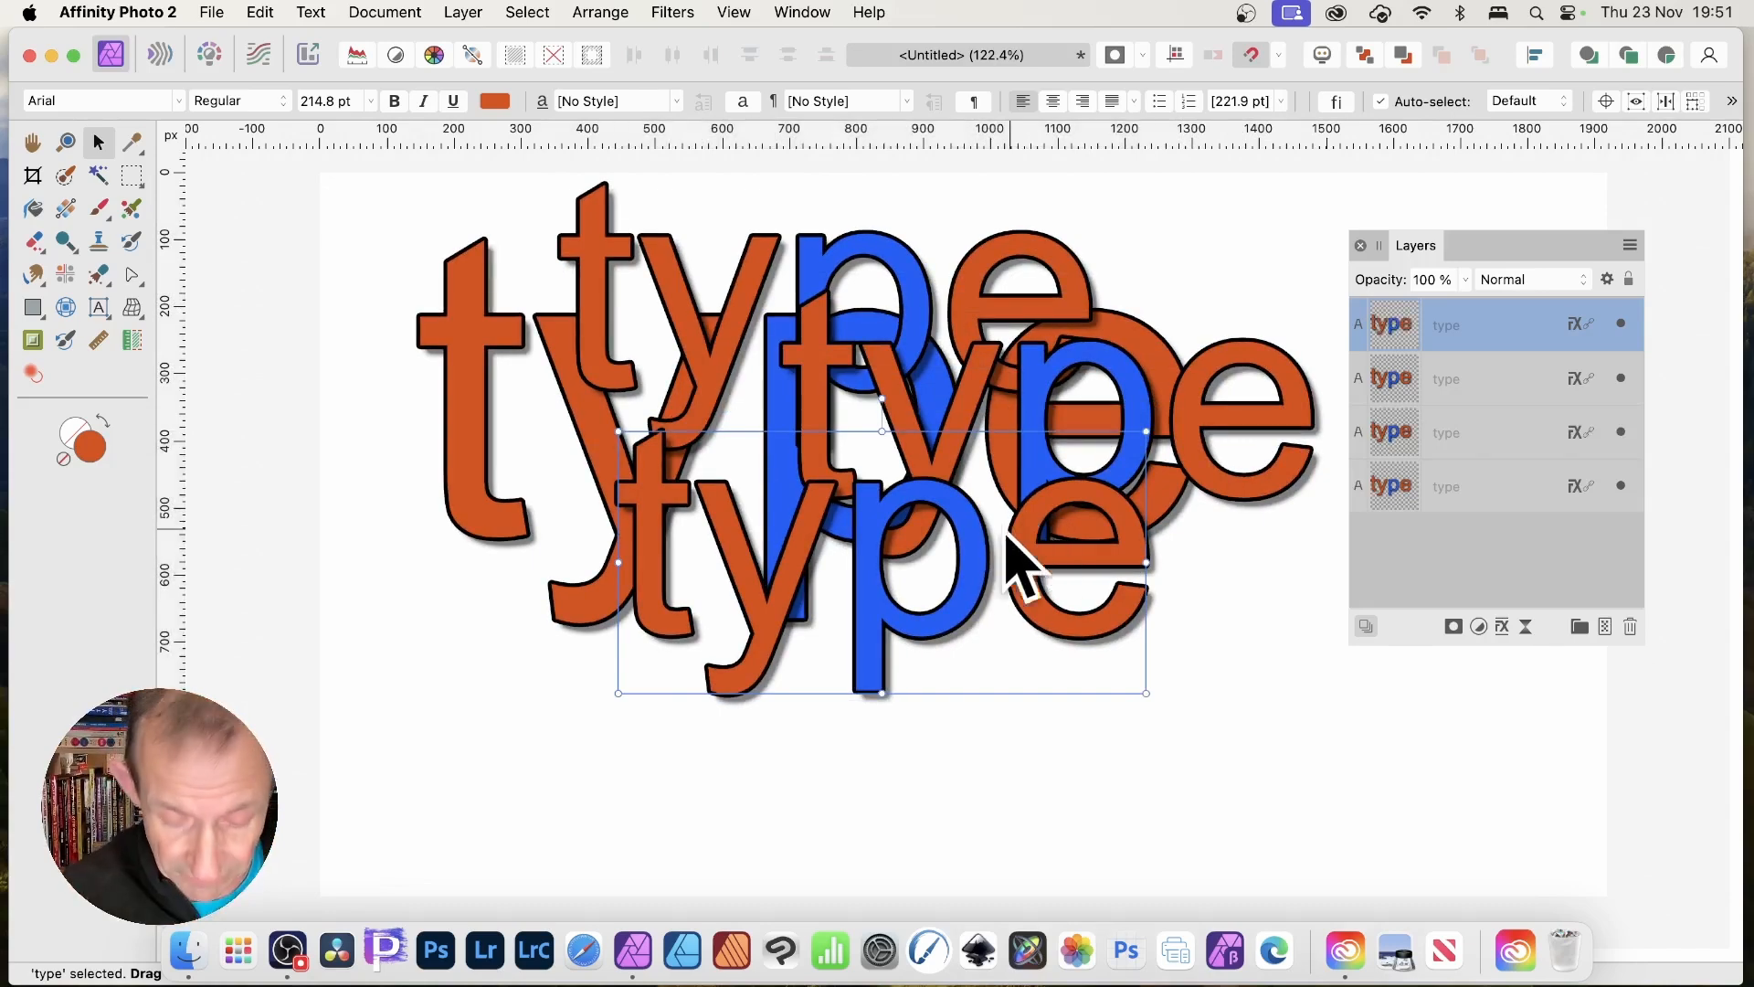
pyautogui.moveTo(967, 541); pyautogui.dragTo(869, 668)
pyautogui.moveTo(1022, 731); pyautogui.dragTo(941, 687)
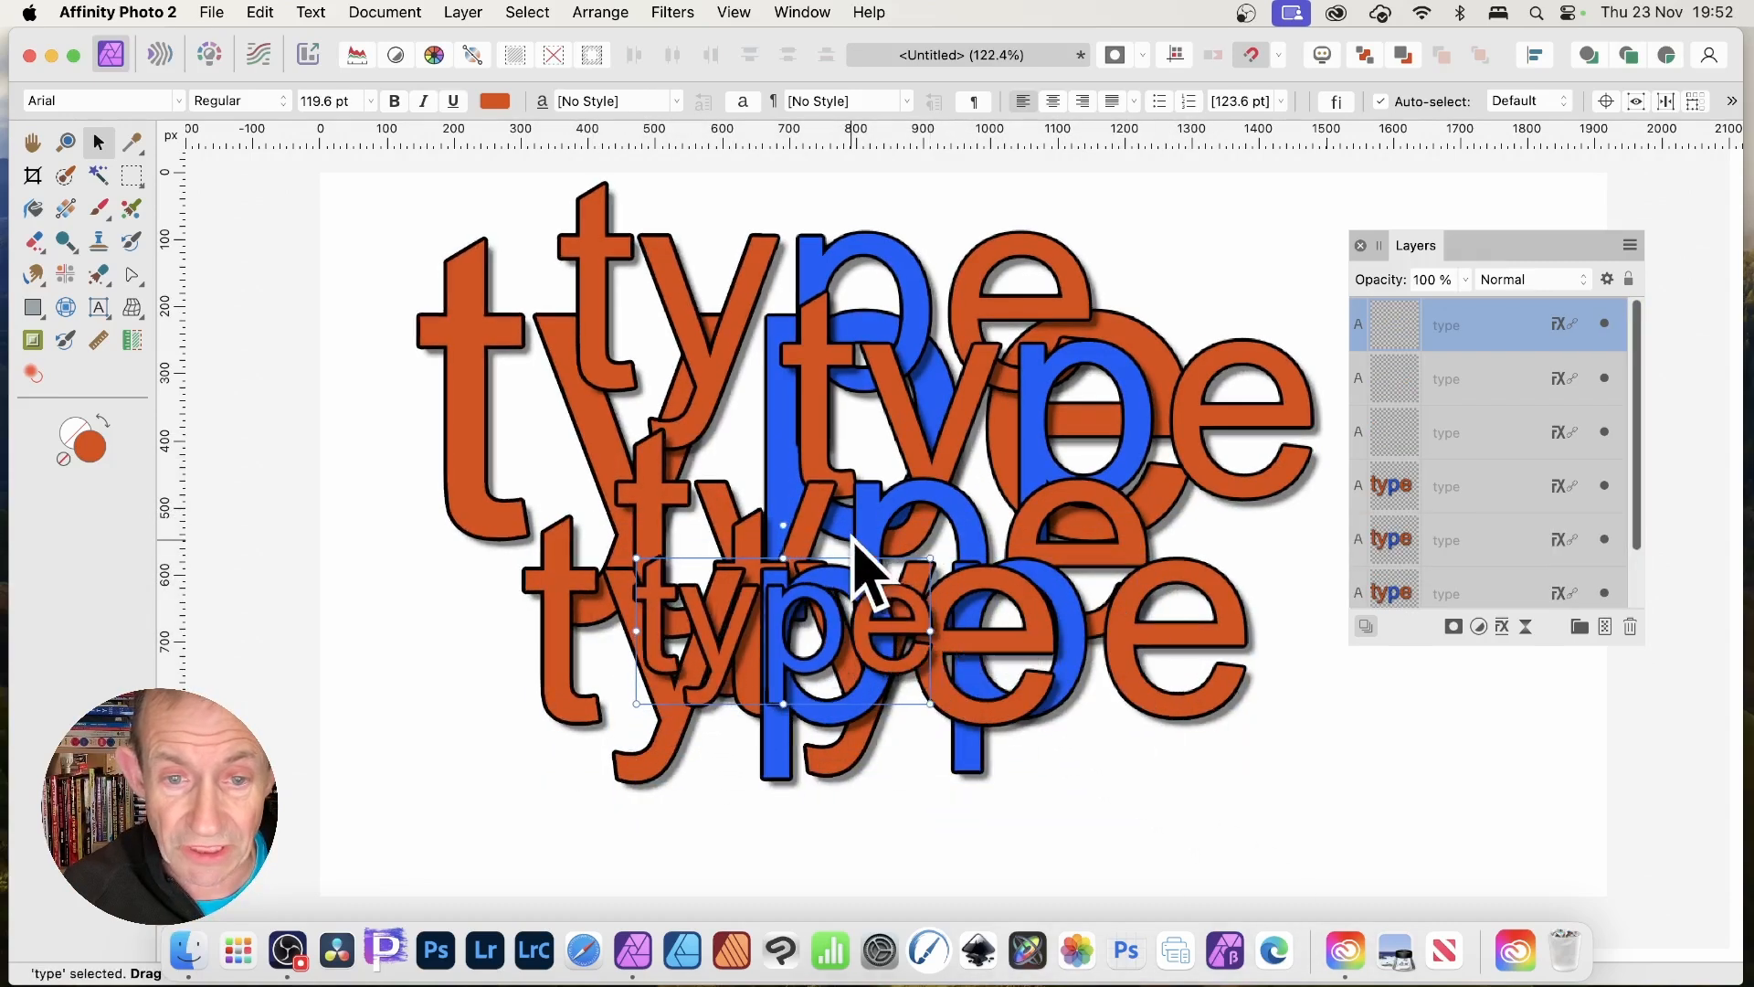
pyautogui.moveTo(783, 547); pyautogui.dragTo(722, 530)
pyautogui.moveTo(1011, 638); pyautogui.dragTo(1266, 630)
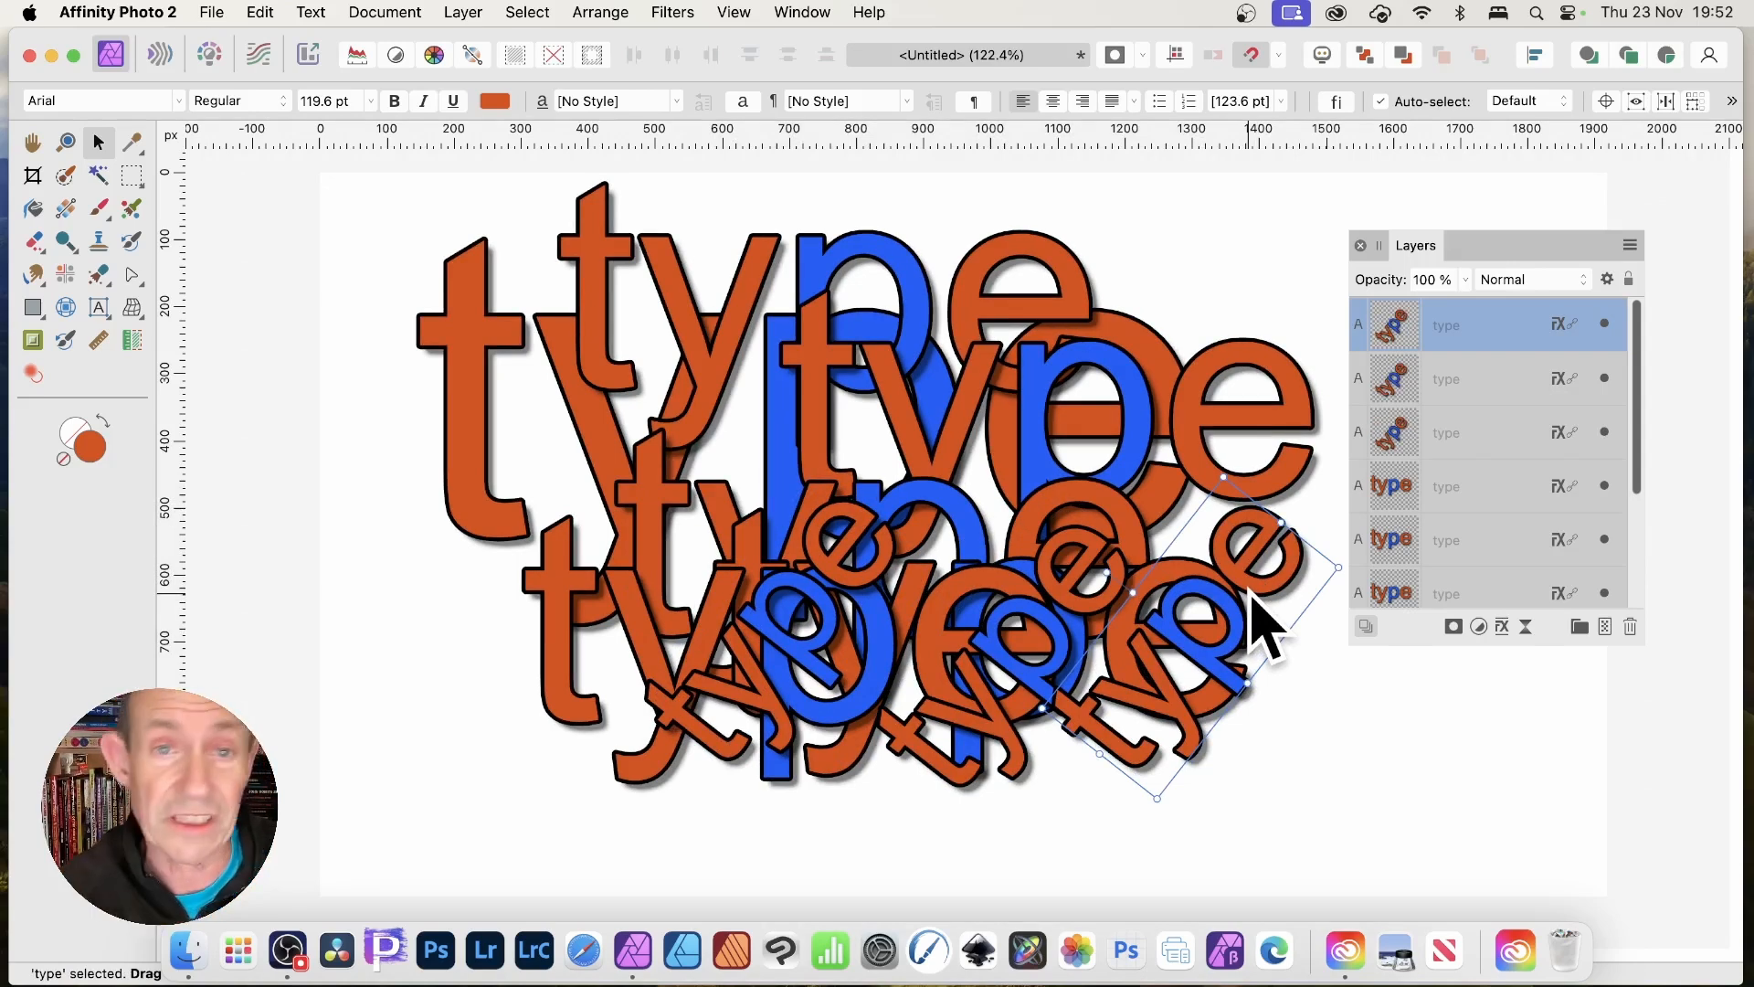
# Turn the blue 'pe' letters bright green across the linked 'type' copies.
pyautogui.click(96, 308)
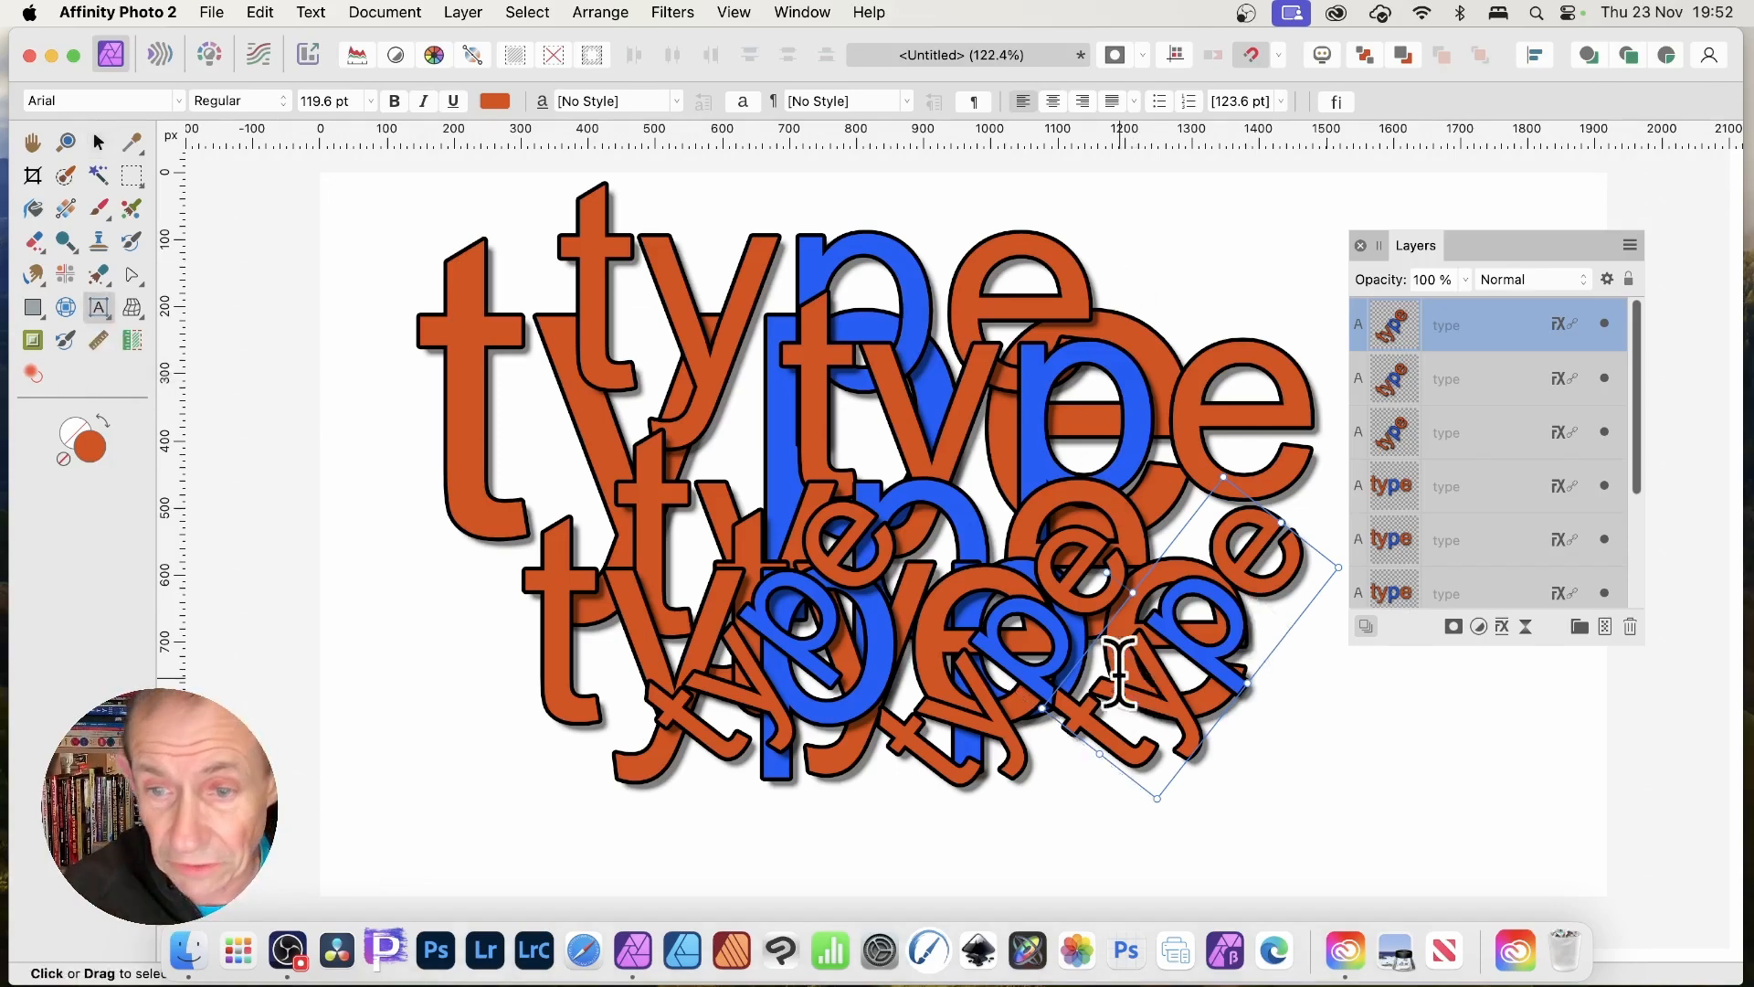
pyautogui.moveTo(1239, 621); pyautogui.dragTo(1133, 628)
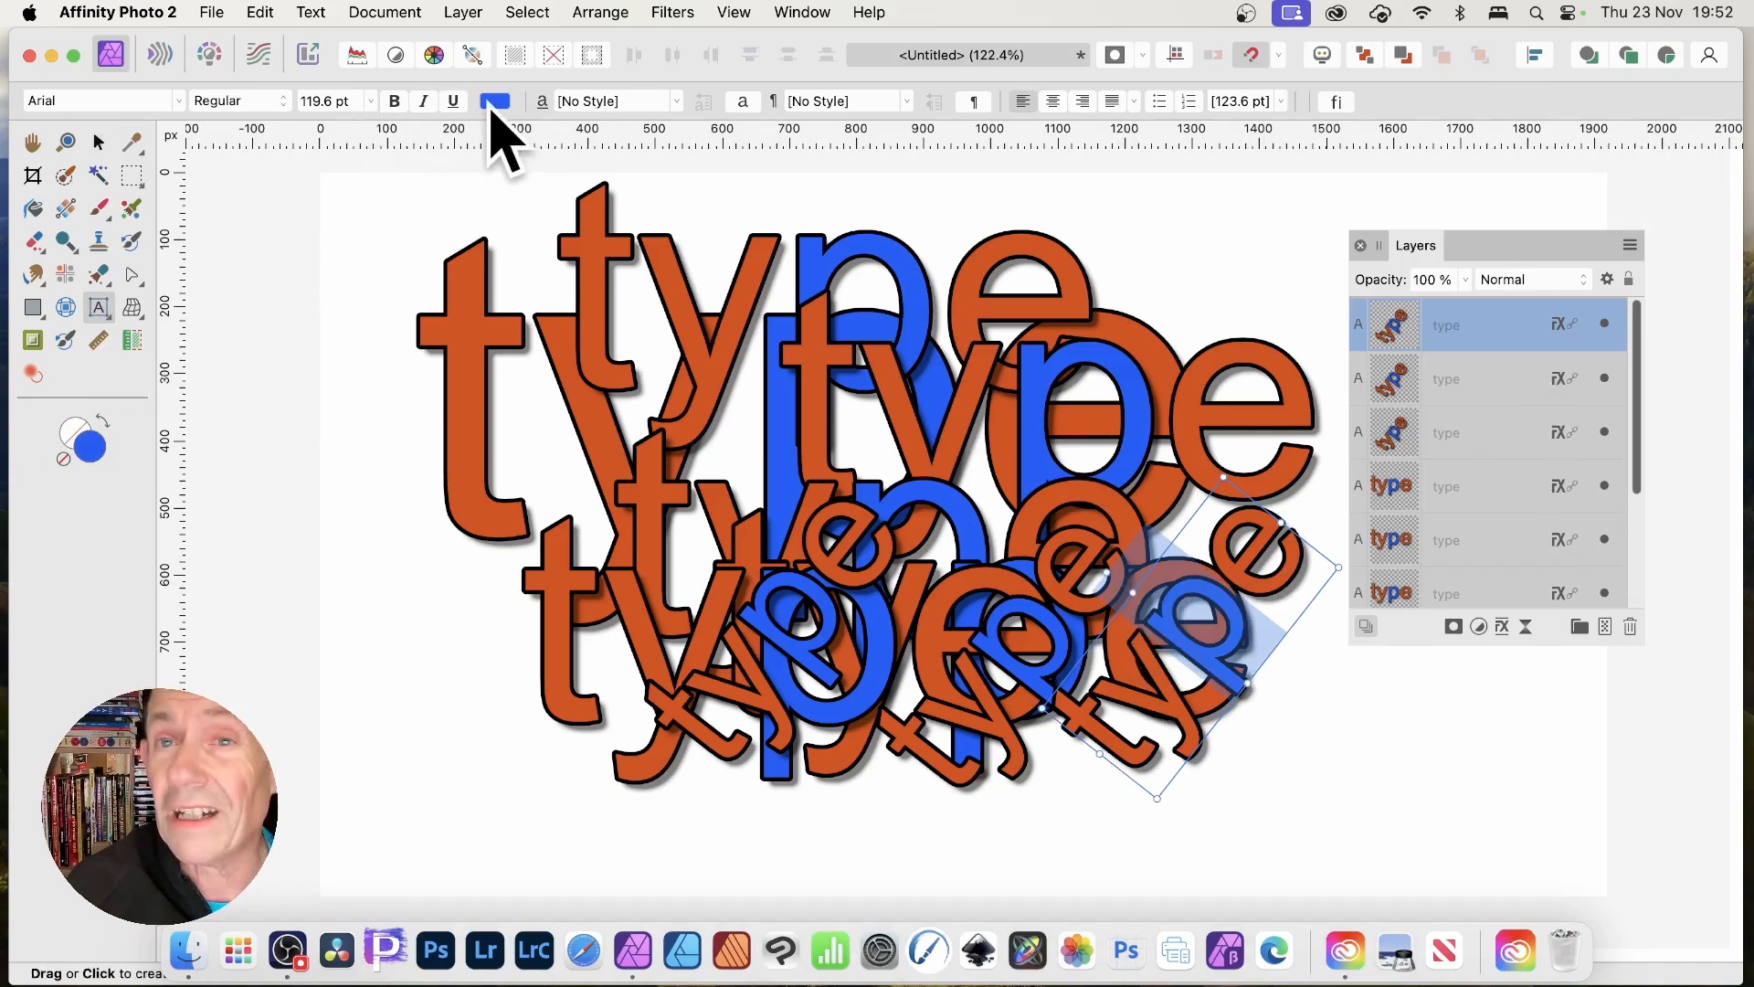
pyautogui.click(494, 103)
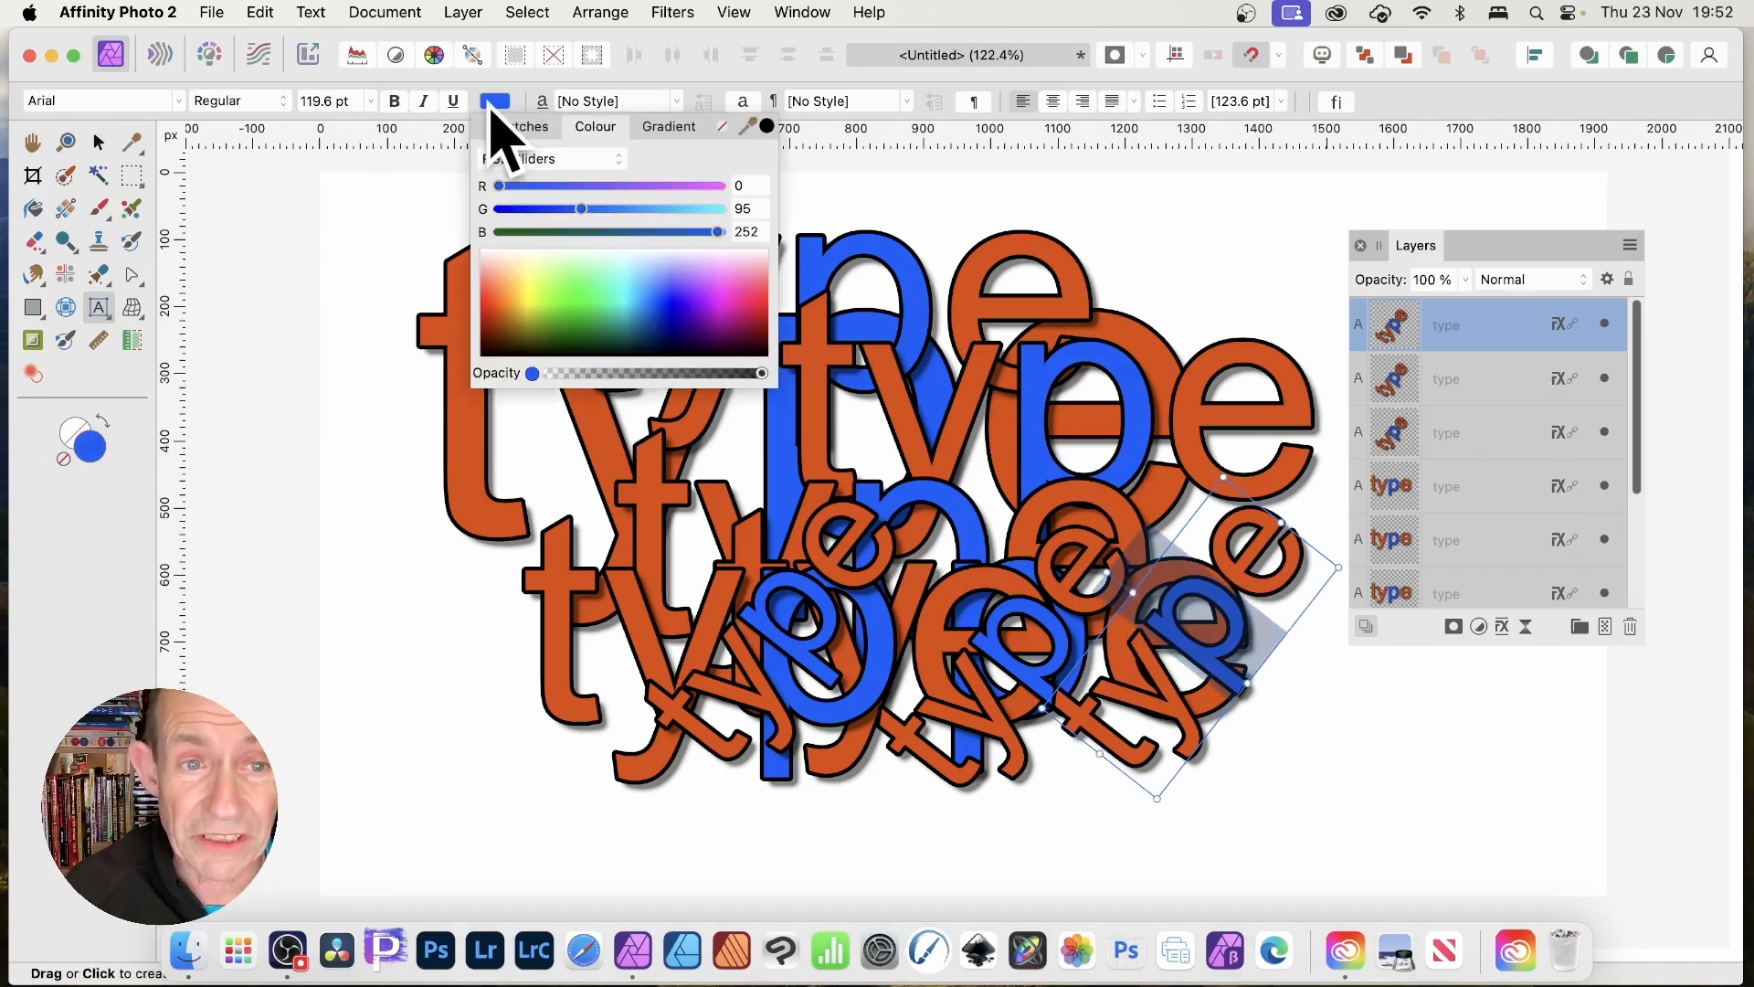
pyautogui.click(577, 298)
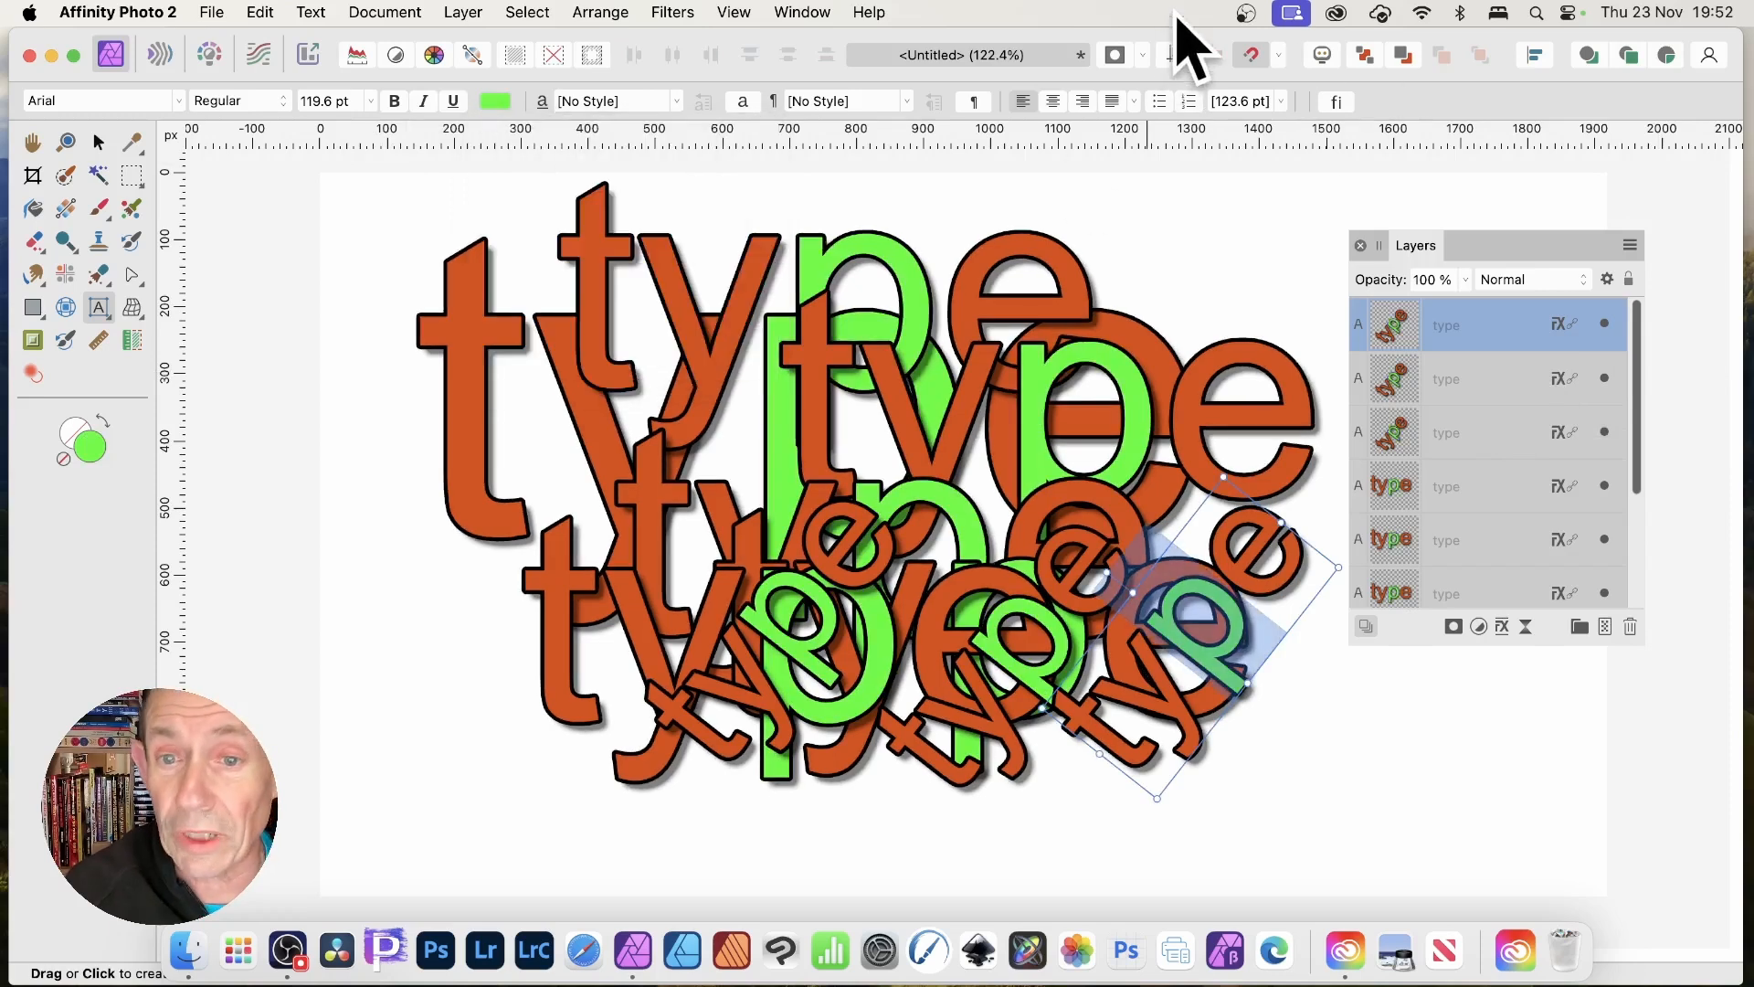
# Select every 'type' layer except the bottom one and cut them from the document.
pyautogui.click(99, 141)
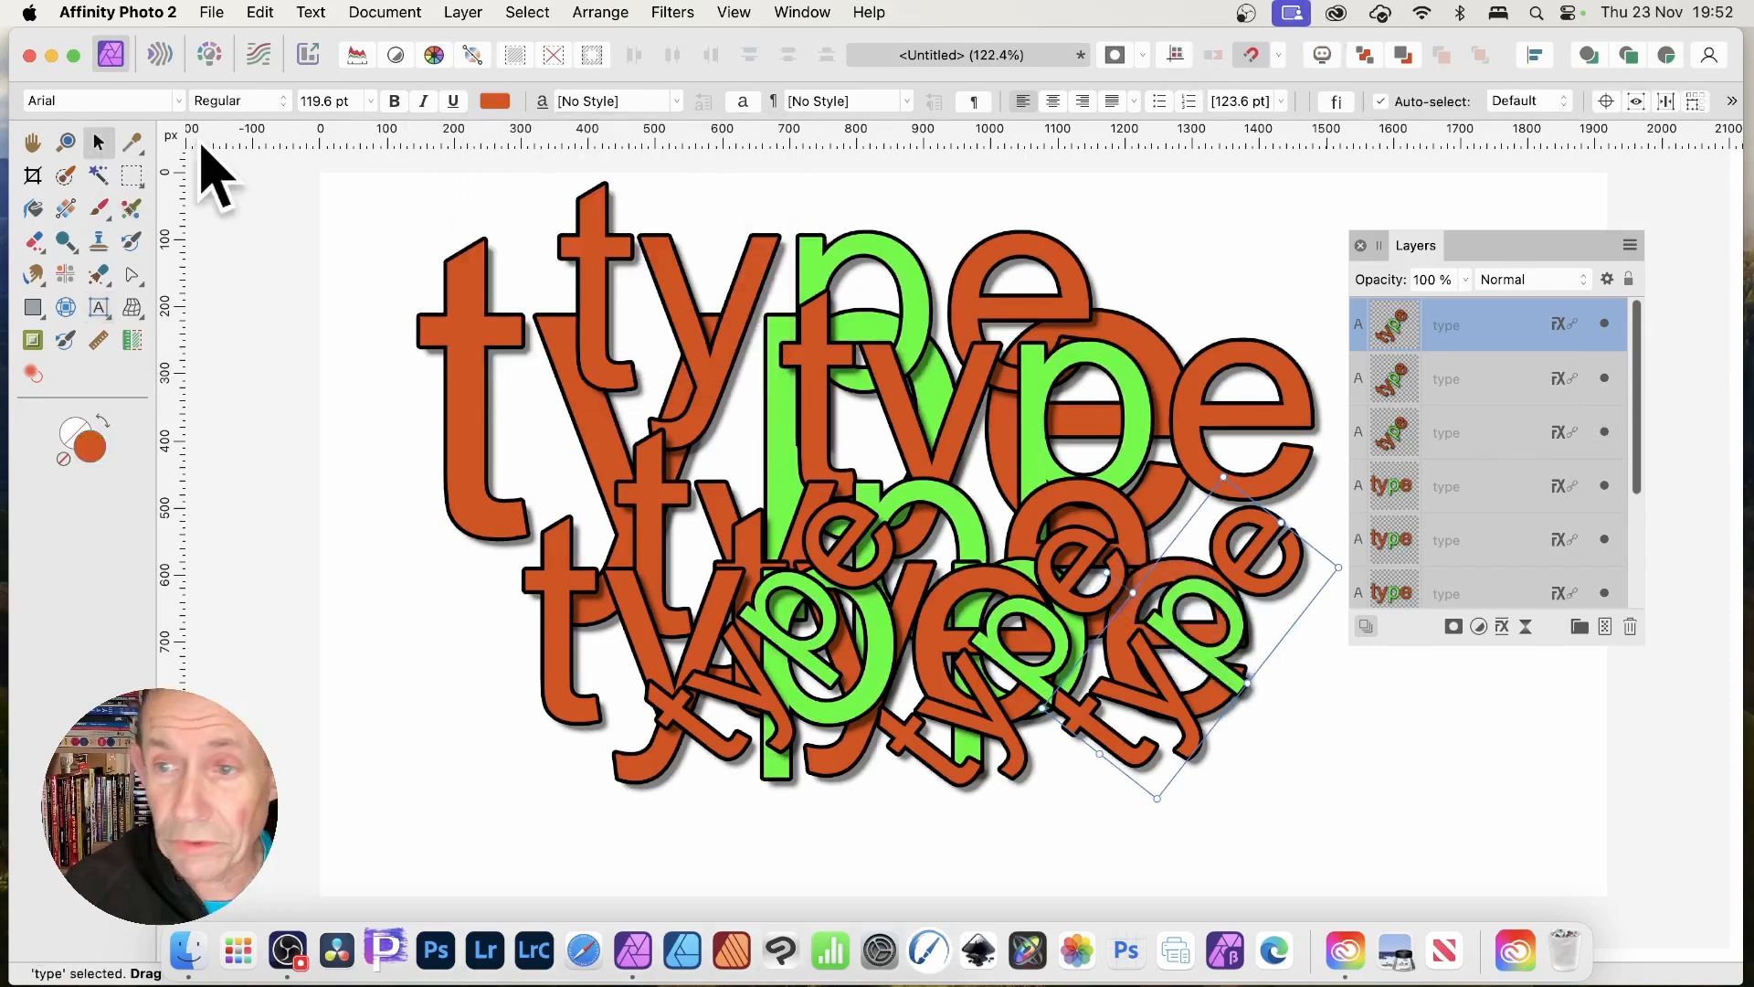
pyautogui.scroll(-1, 1535, 508)
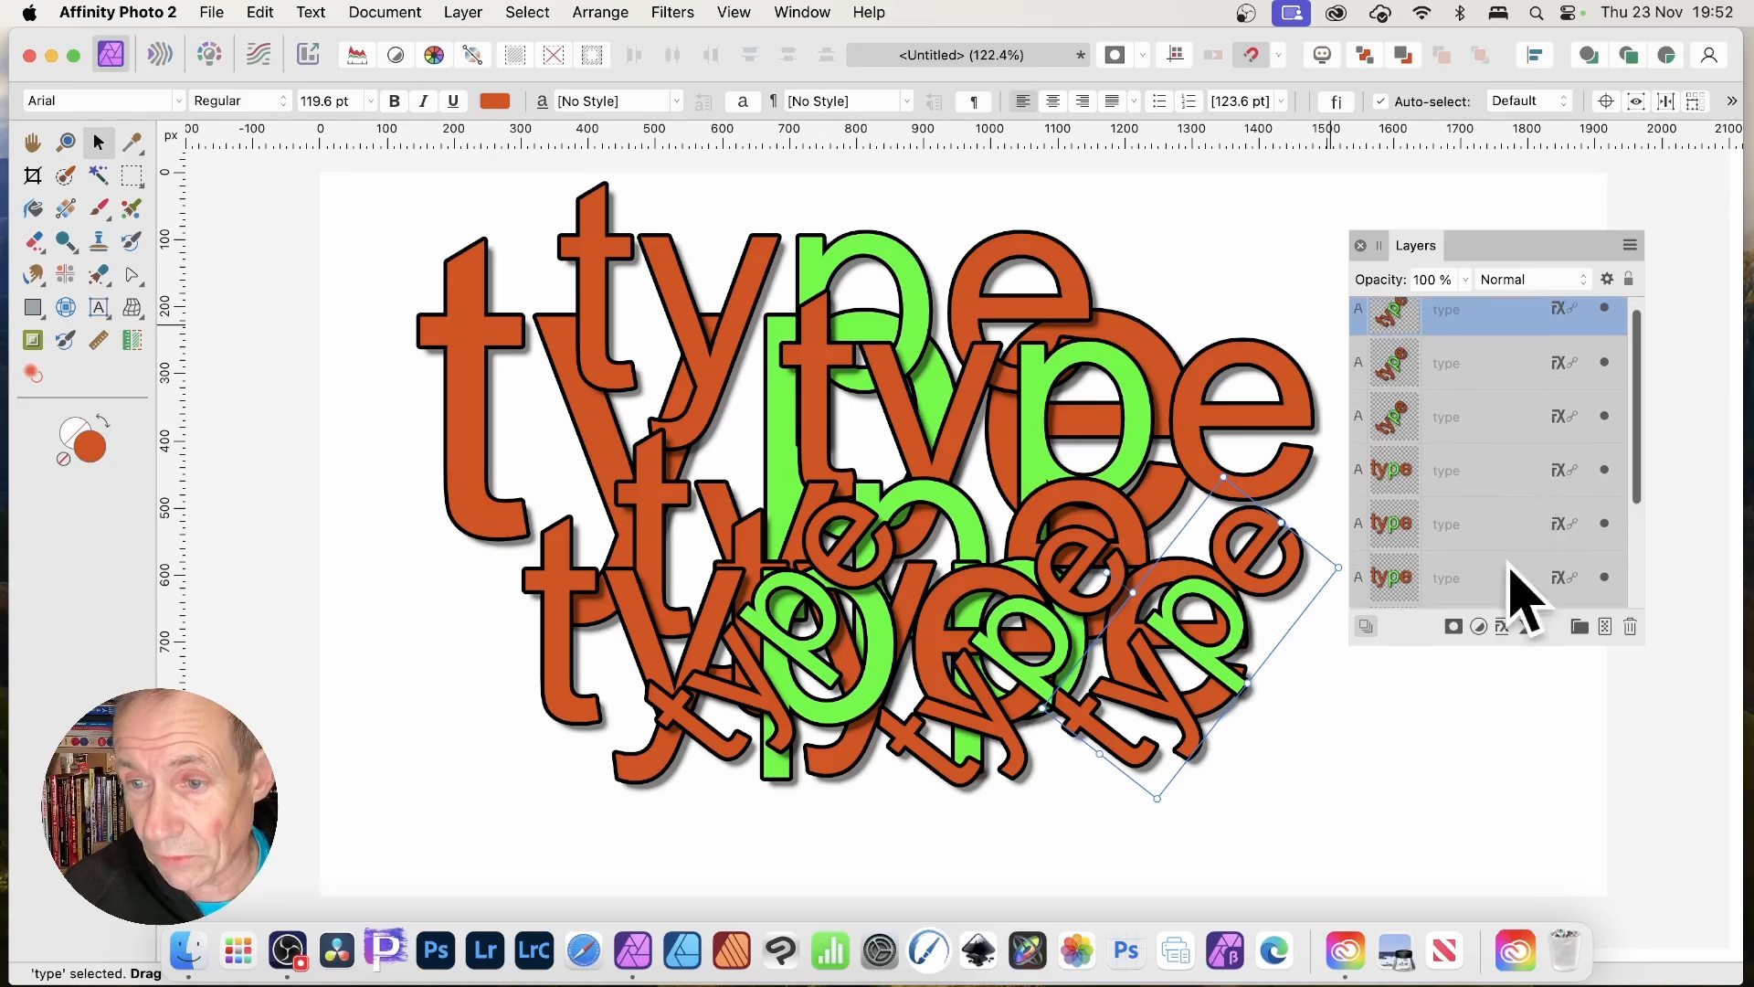
pyautogui.click(1407, 584)
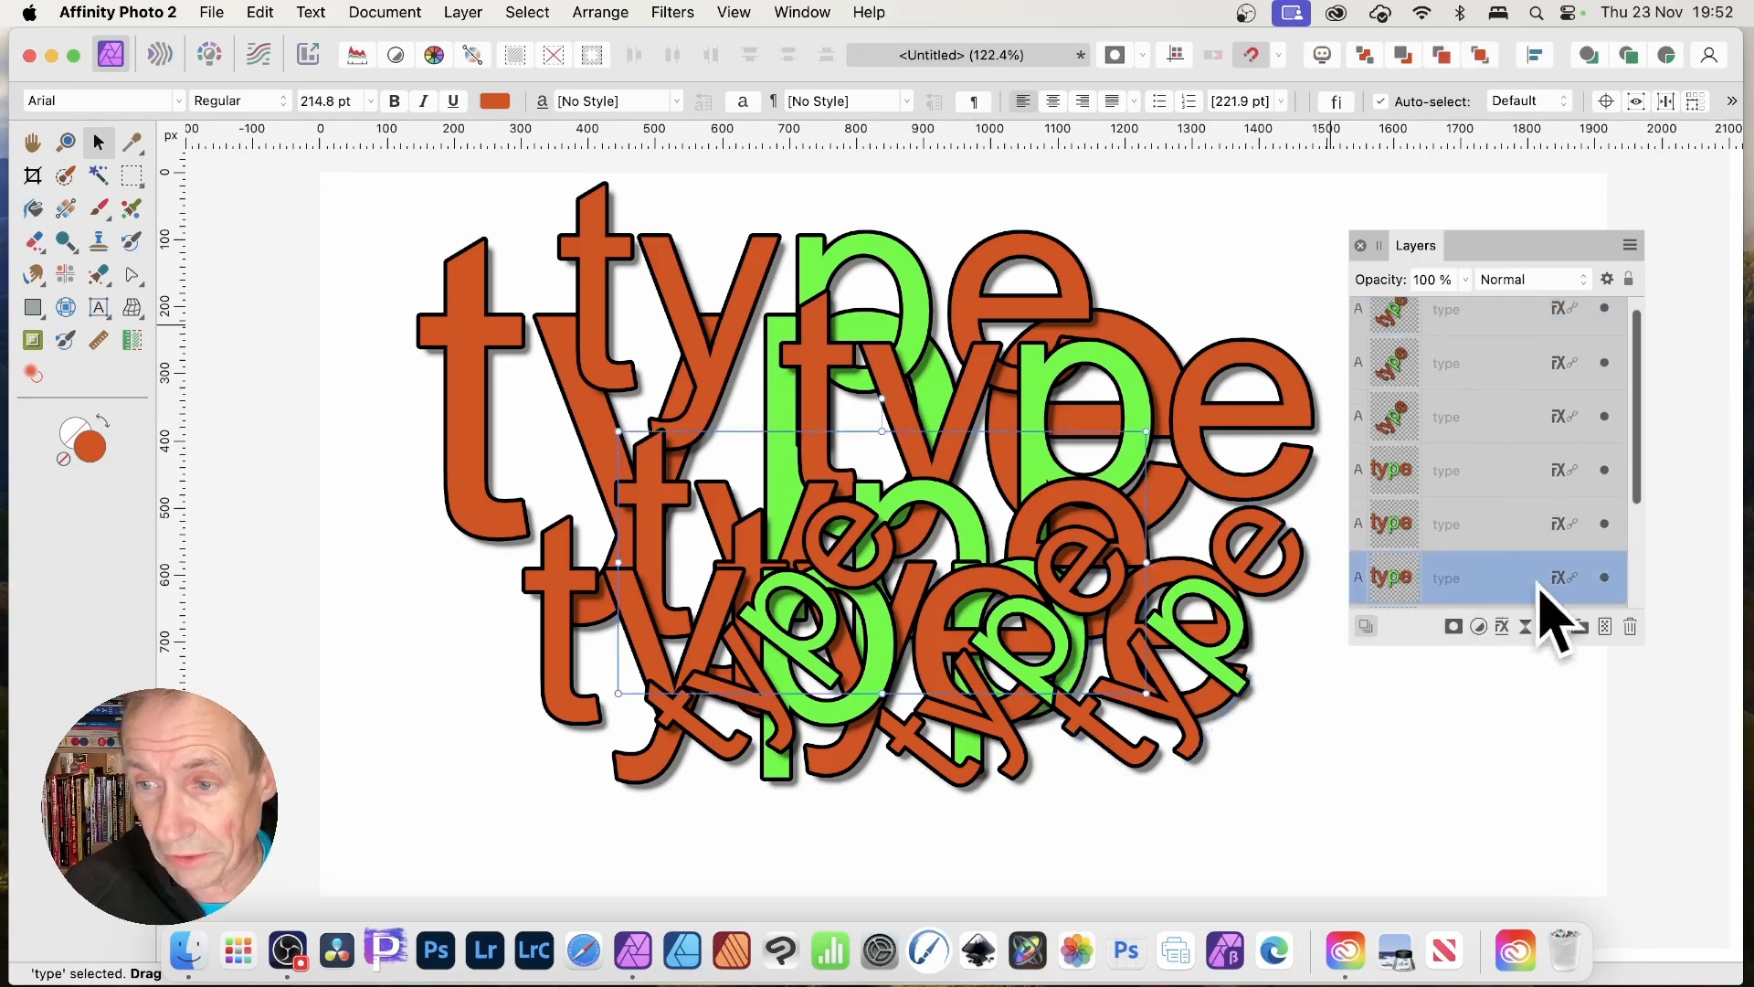
pyautogui.scroll(-3, 1646, 477)
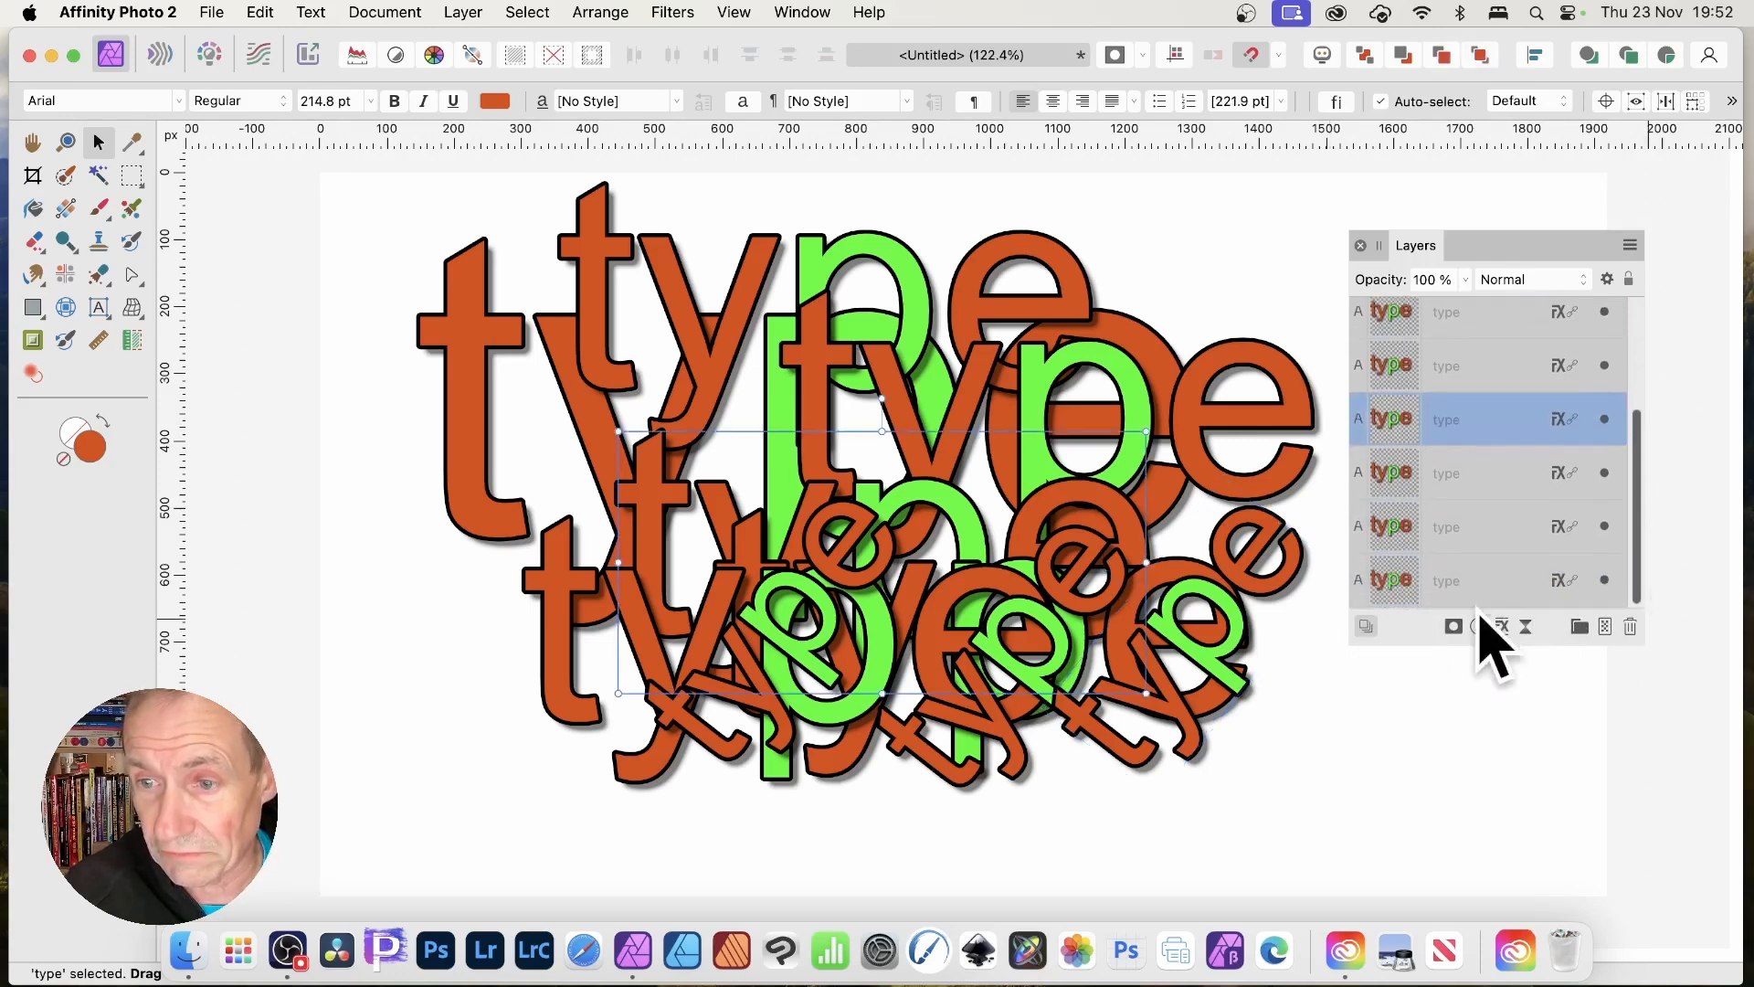
pyautogui.click(1429, 584)
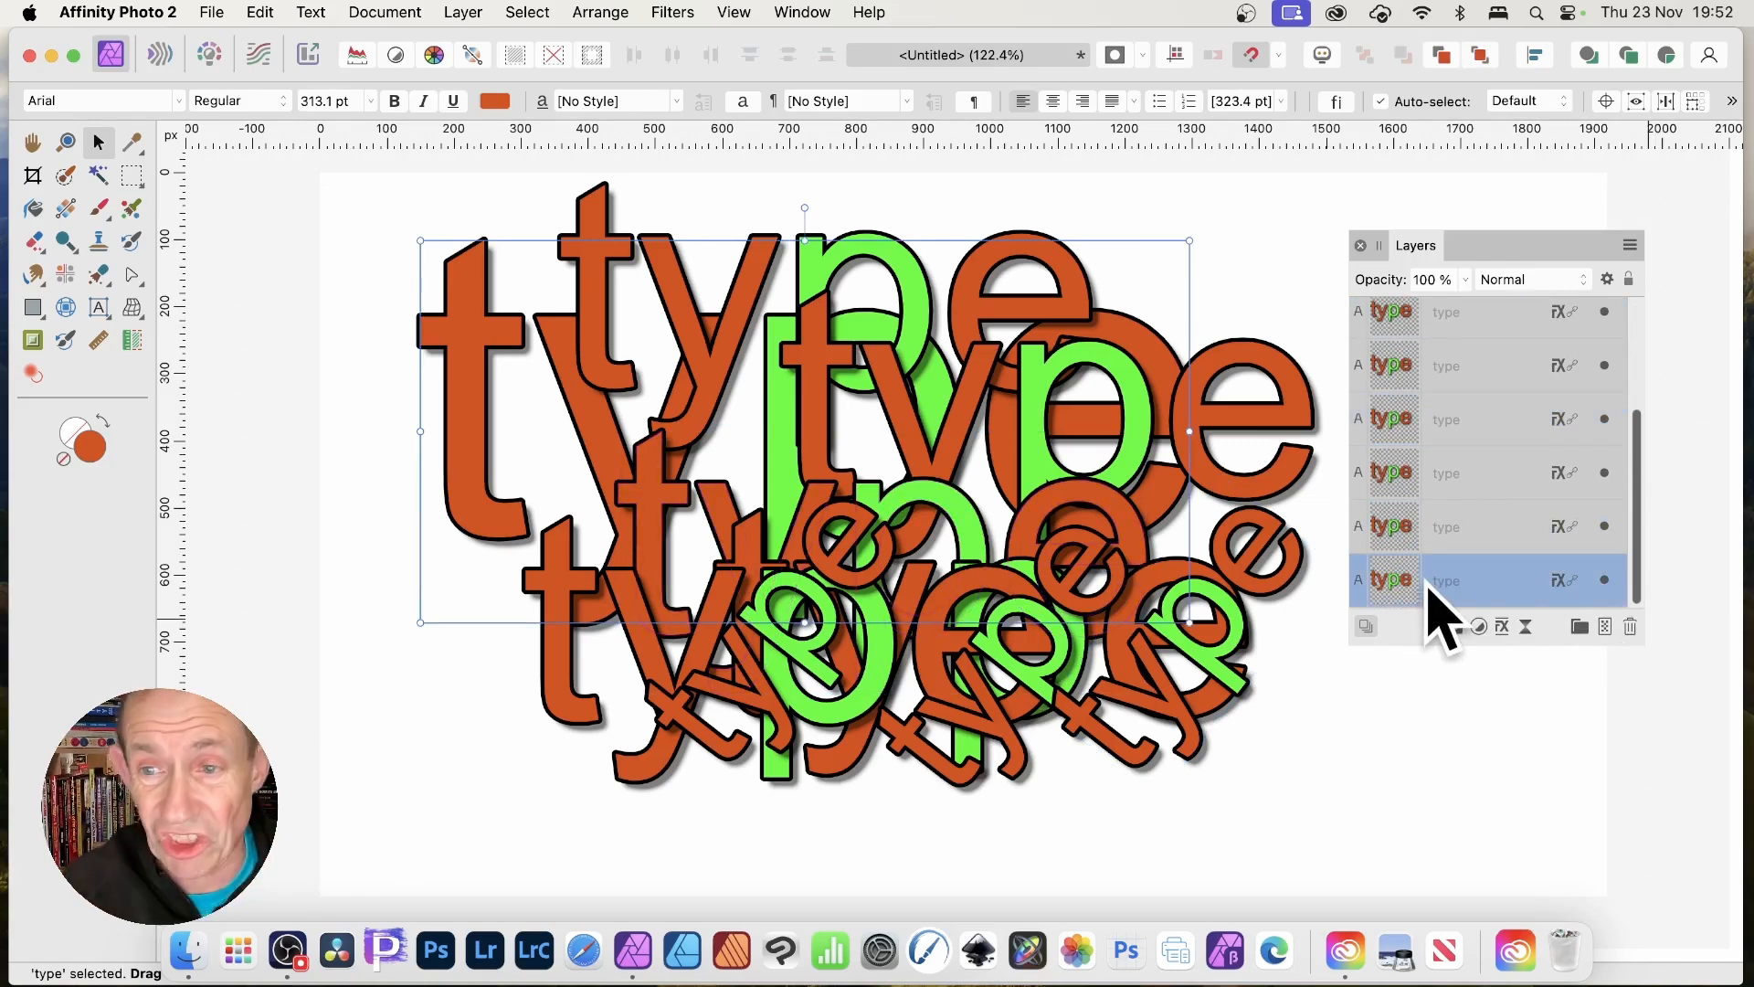
pyautogui.click(1455, 527)
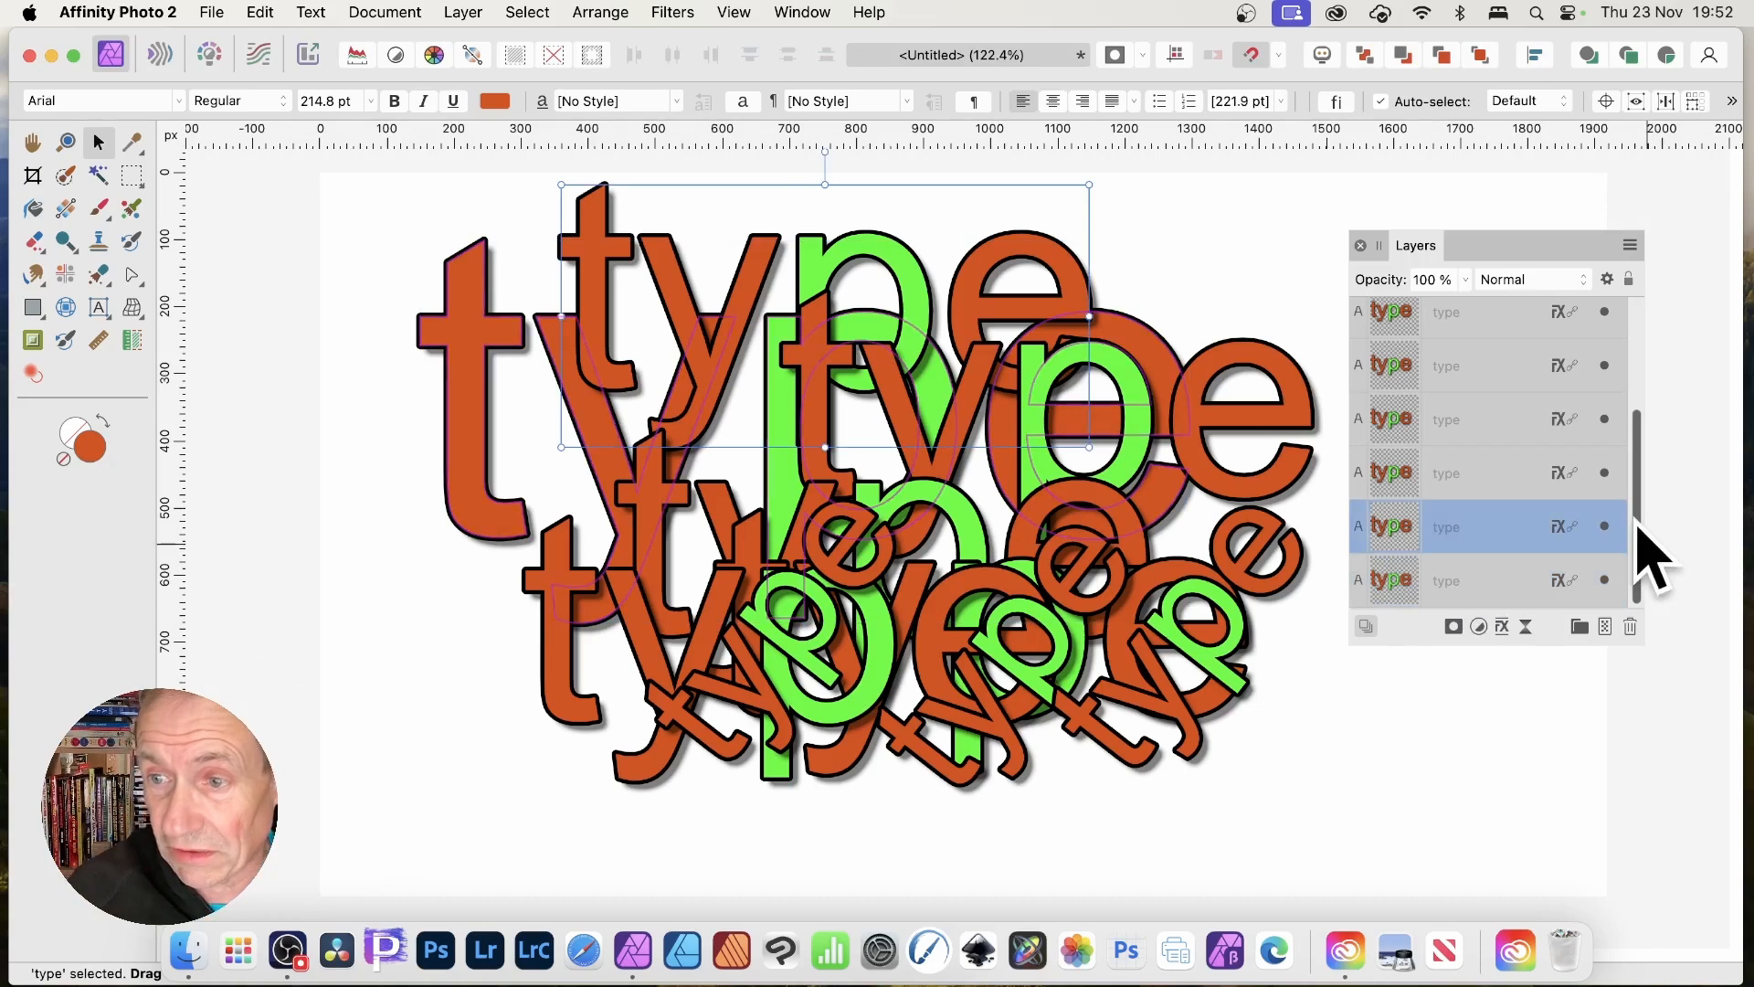
pyautogui.scroll(1, 1641, 523)
pyautogui.scroll(3, 1638, 493)
pyautogui.keyDown('shift'); pyautogui.click(1471, 352); pyautogui.keyUp('shift')
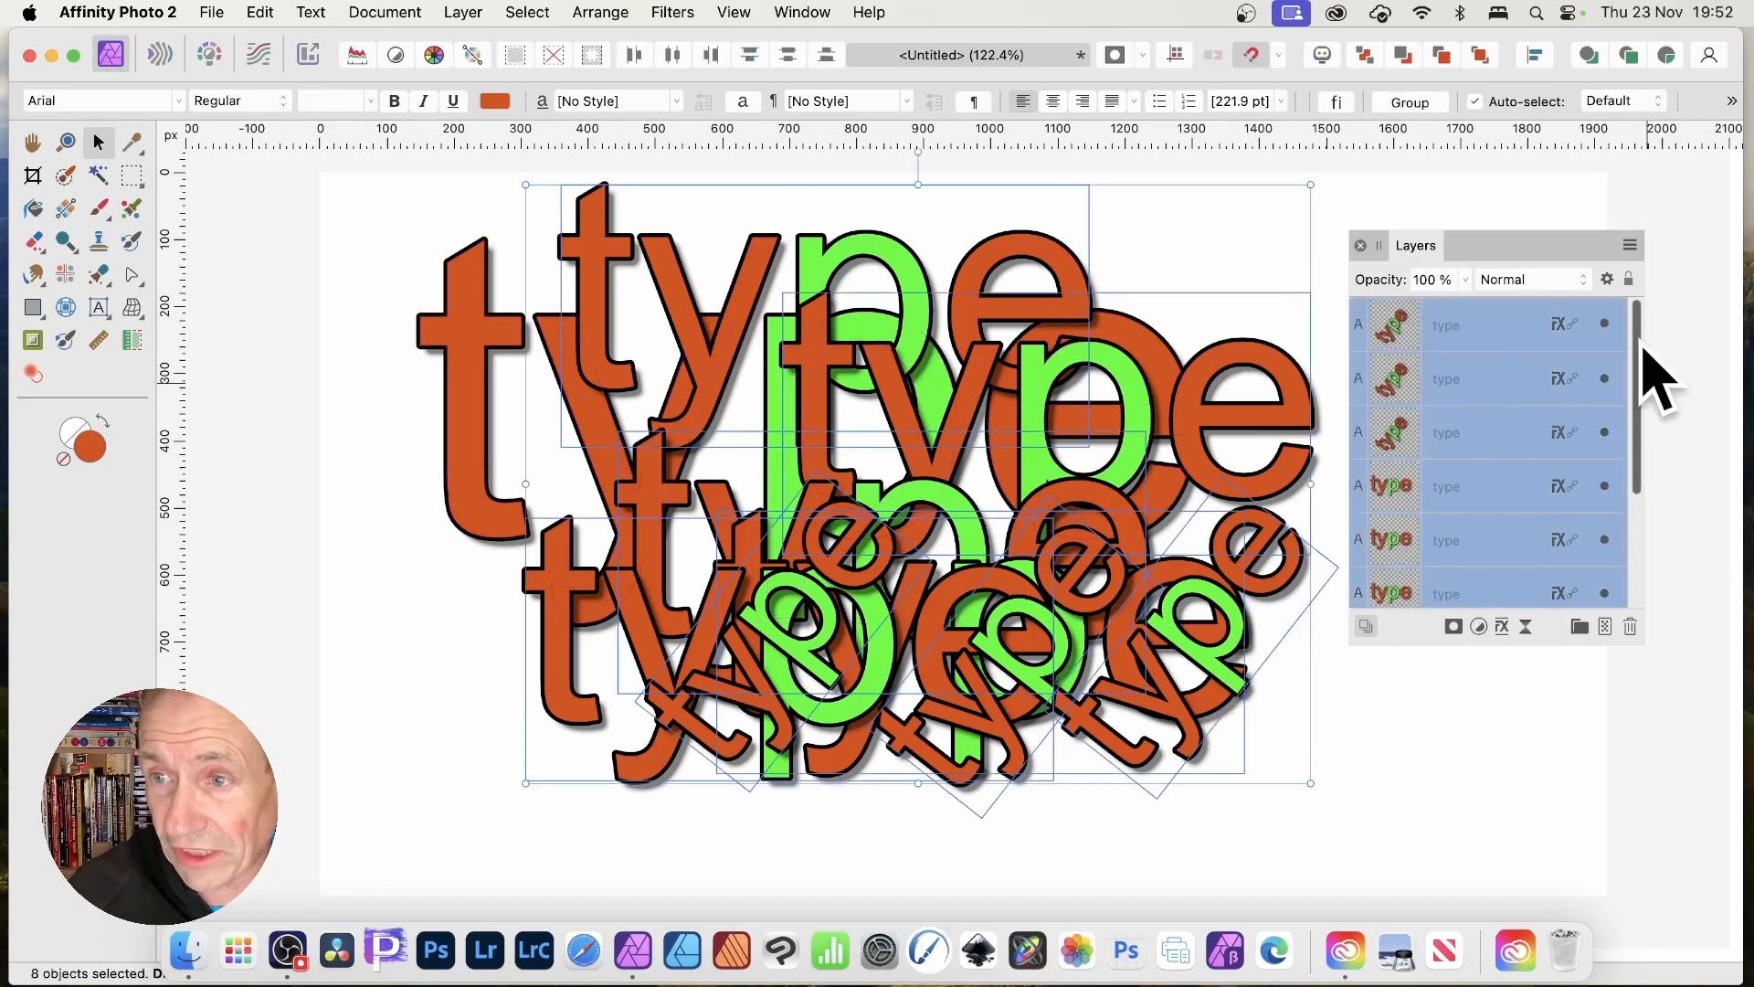
pyautogui.moveTo(1642, 346); pyautogui.dragTo(1670, 537)
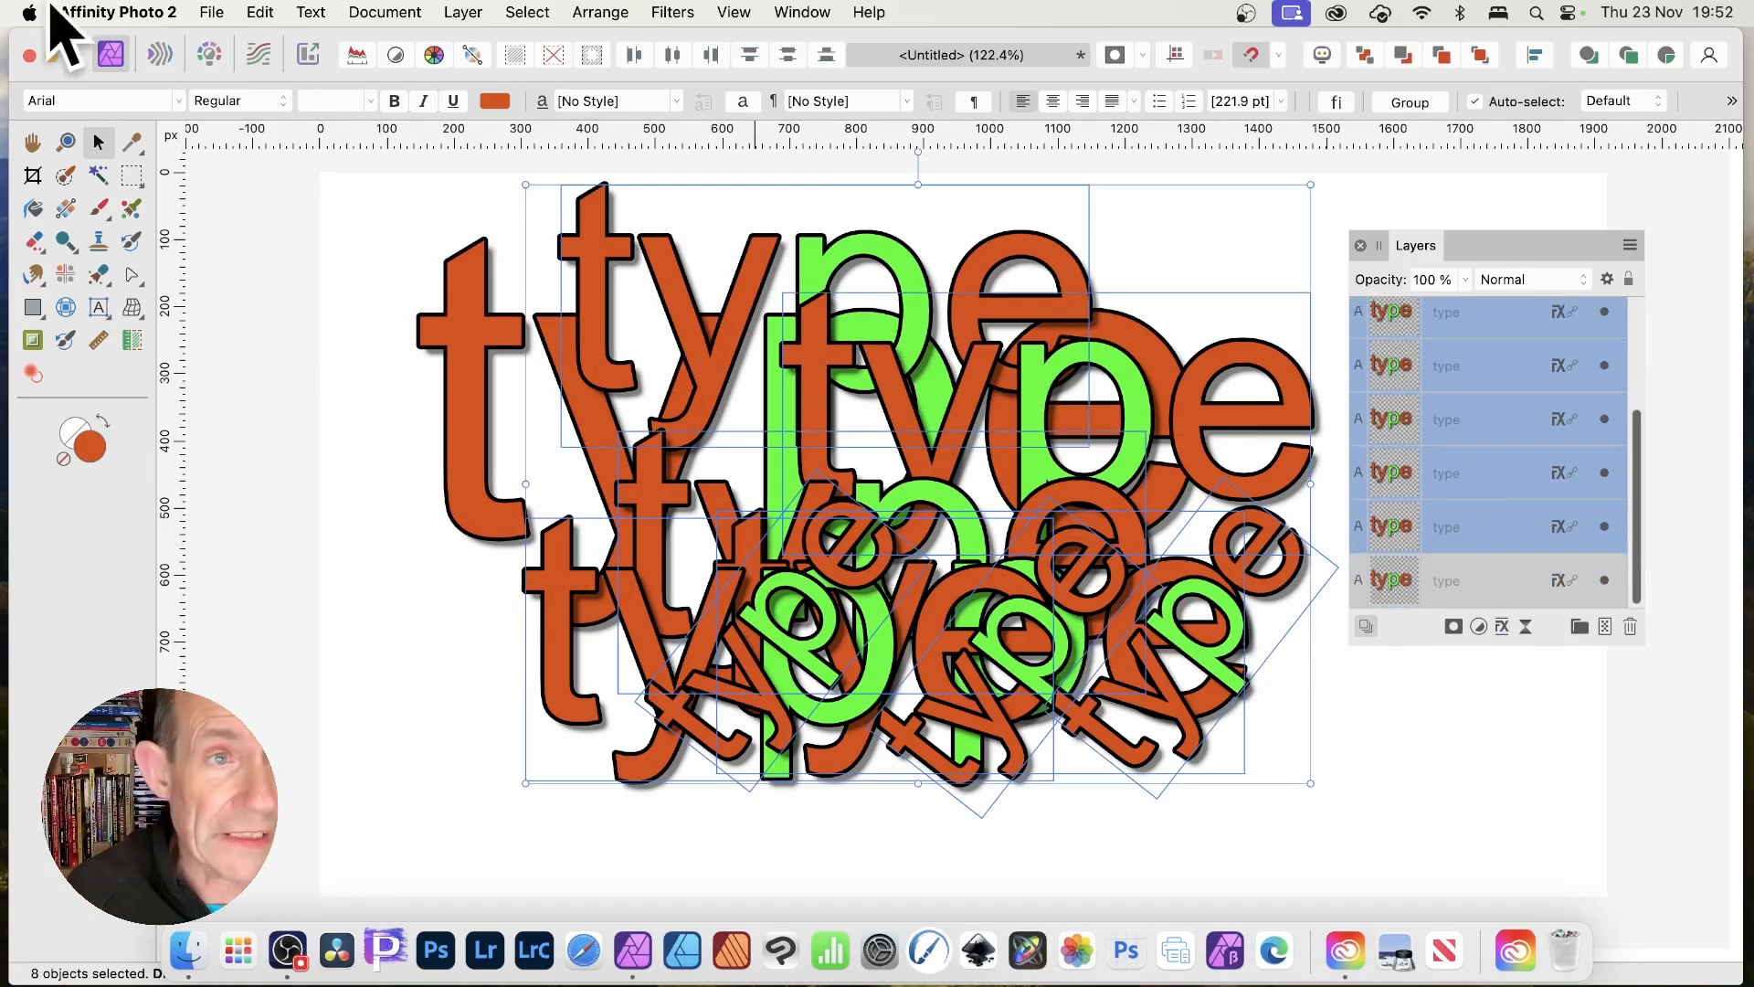
pyautogui.click(258, 13)
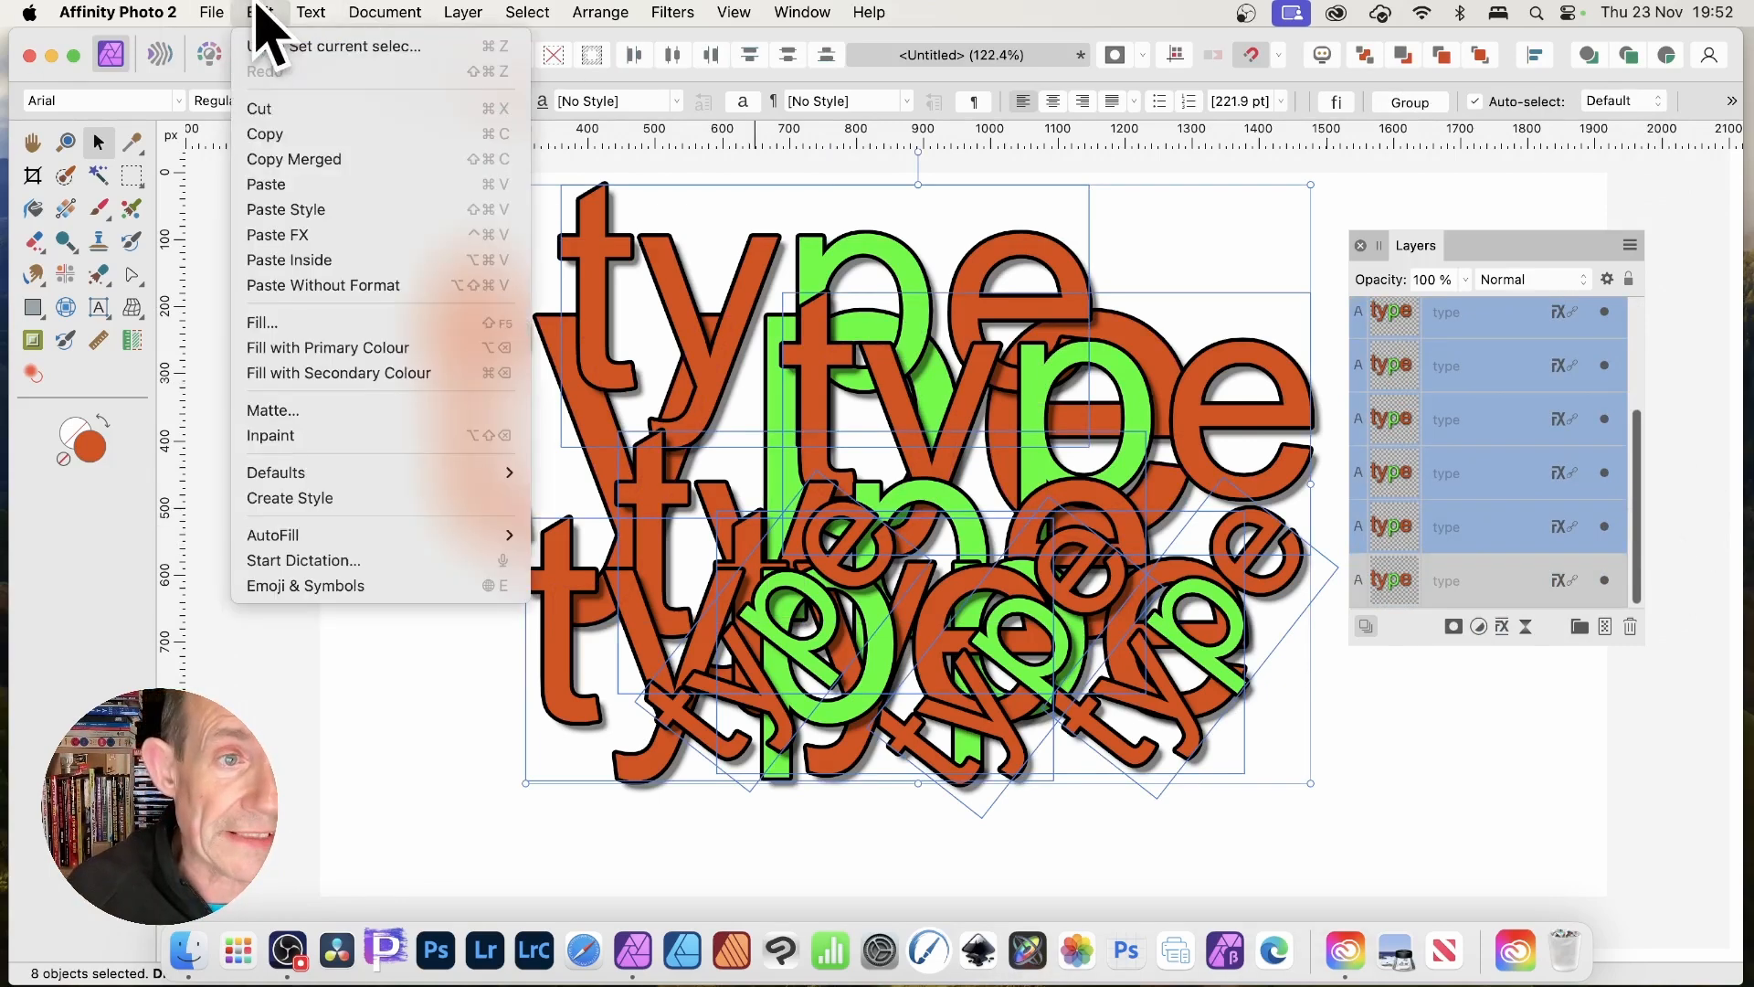
pyautogui.click(278, 109)
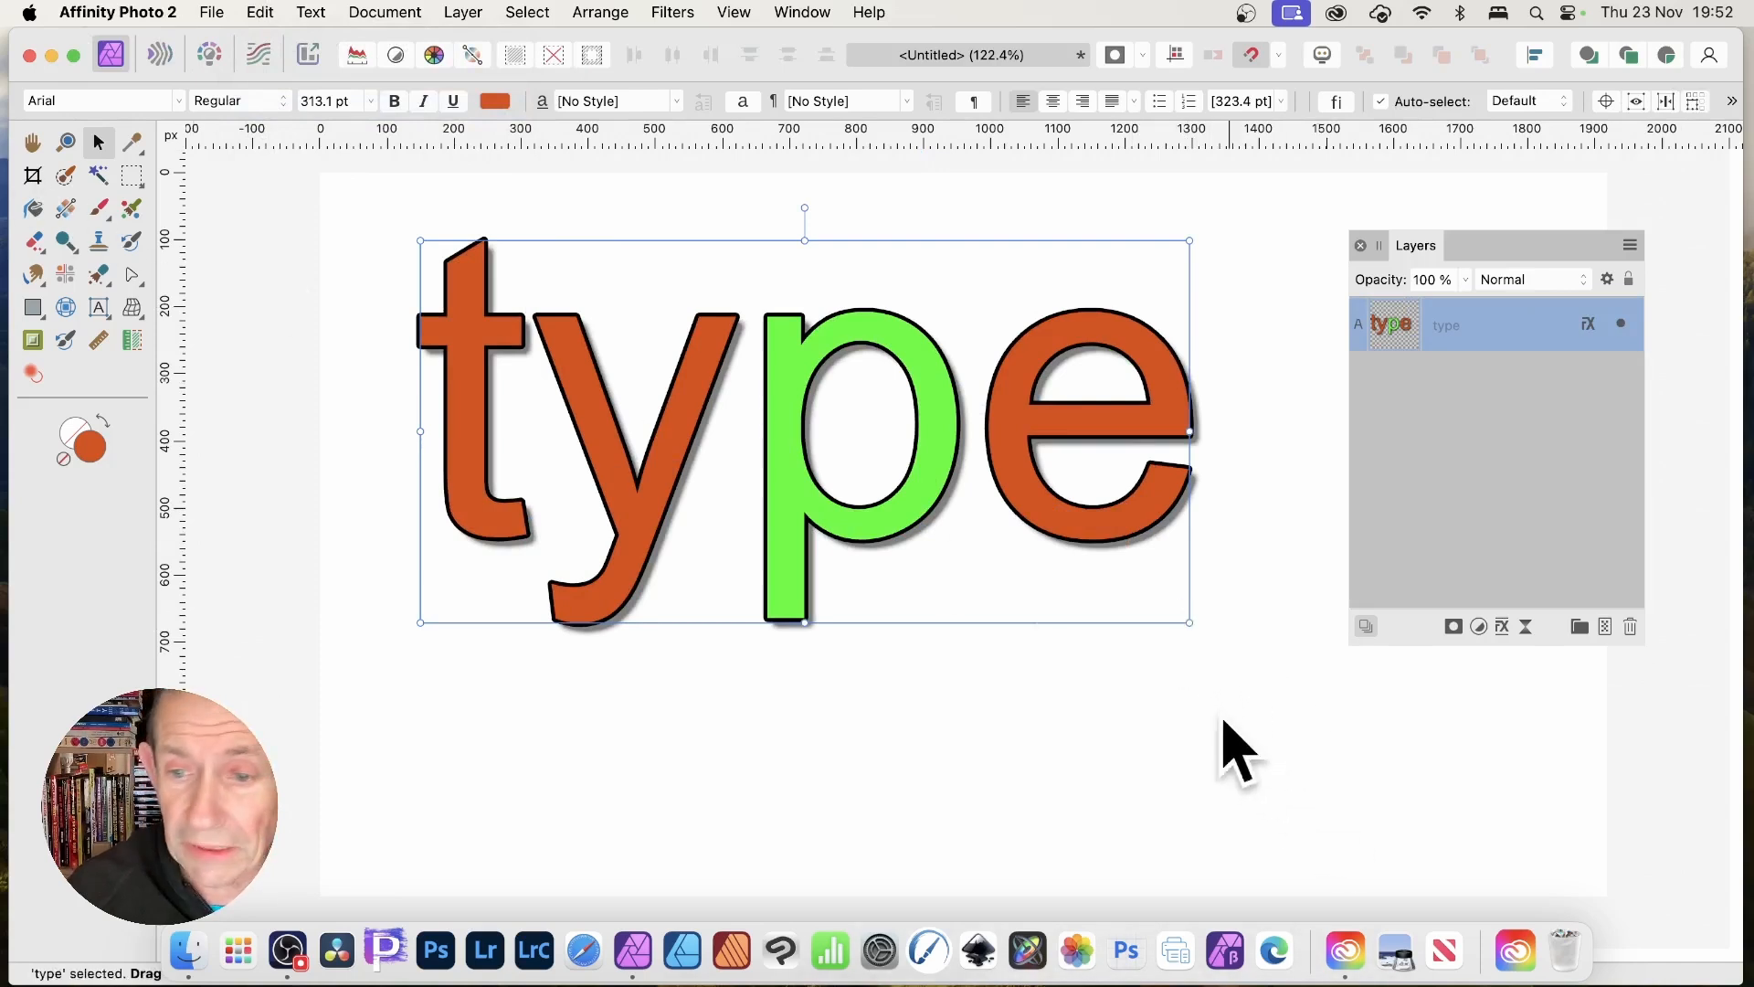
# Enlarge the remaining 'type' word to 409.6 pt.
pyautogui.moveTo(1207, 633); pyautogui.dragTo(1440, 786)
pyautogui.moveTo(1412, 245); pyautogui.dragTo(1524, 236)
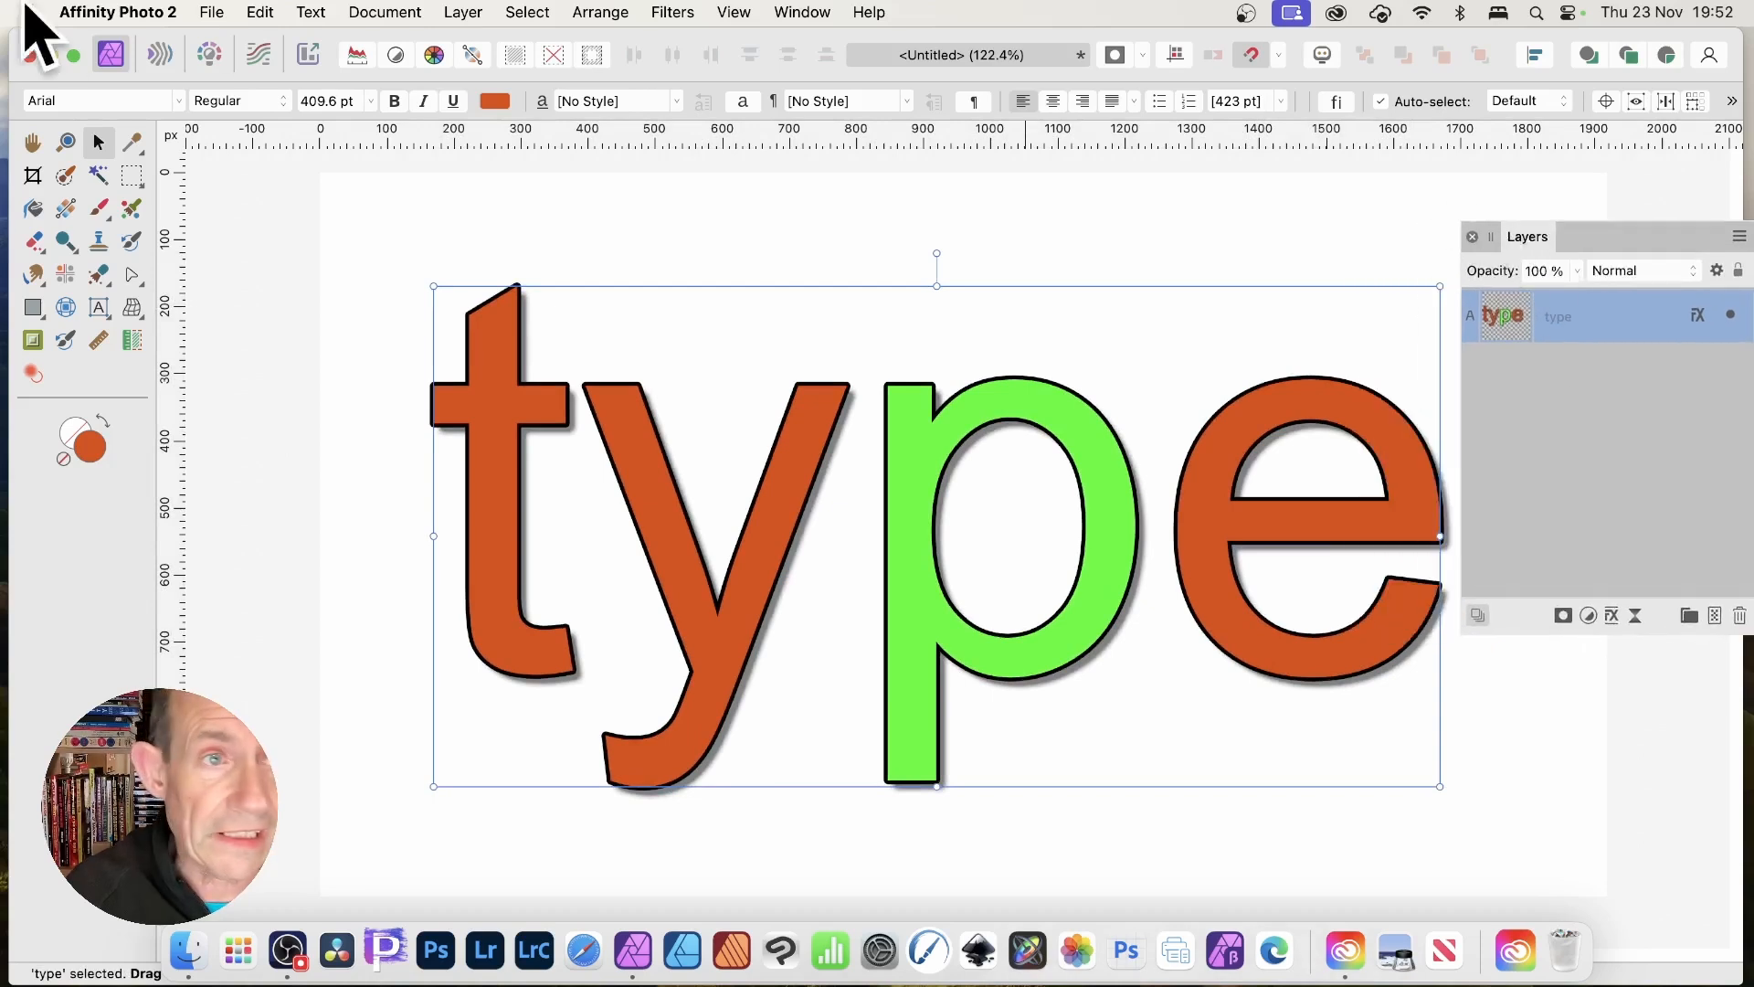
pyautogui.click(272, 11)
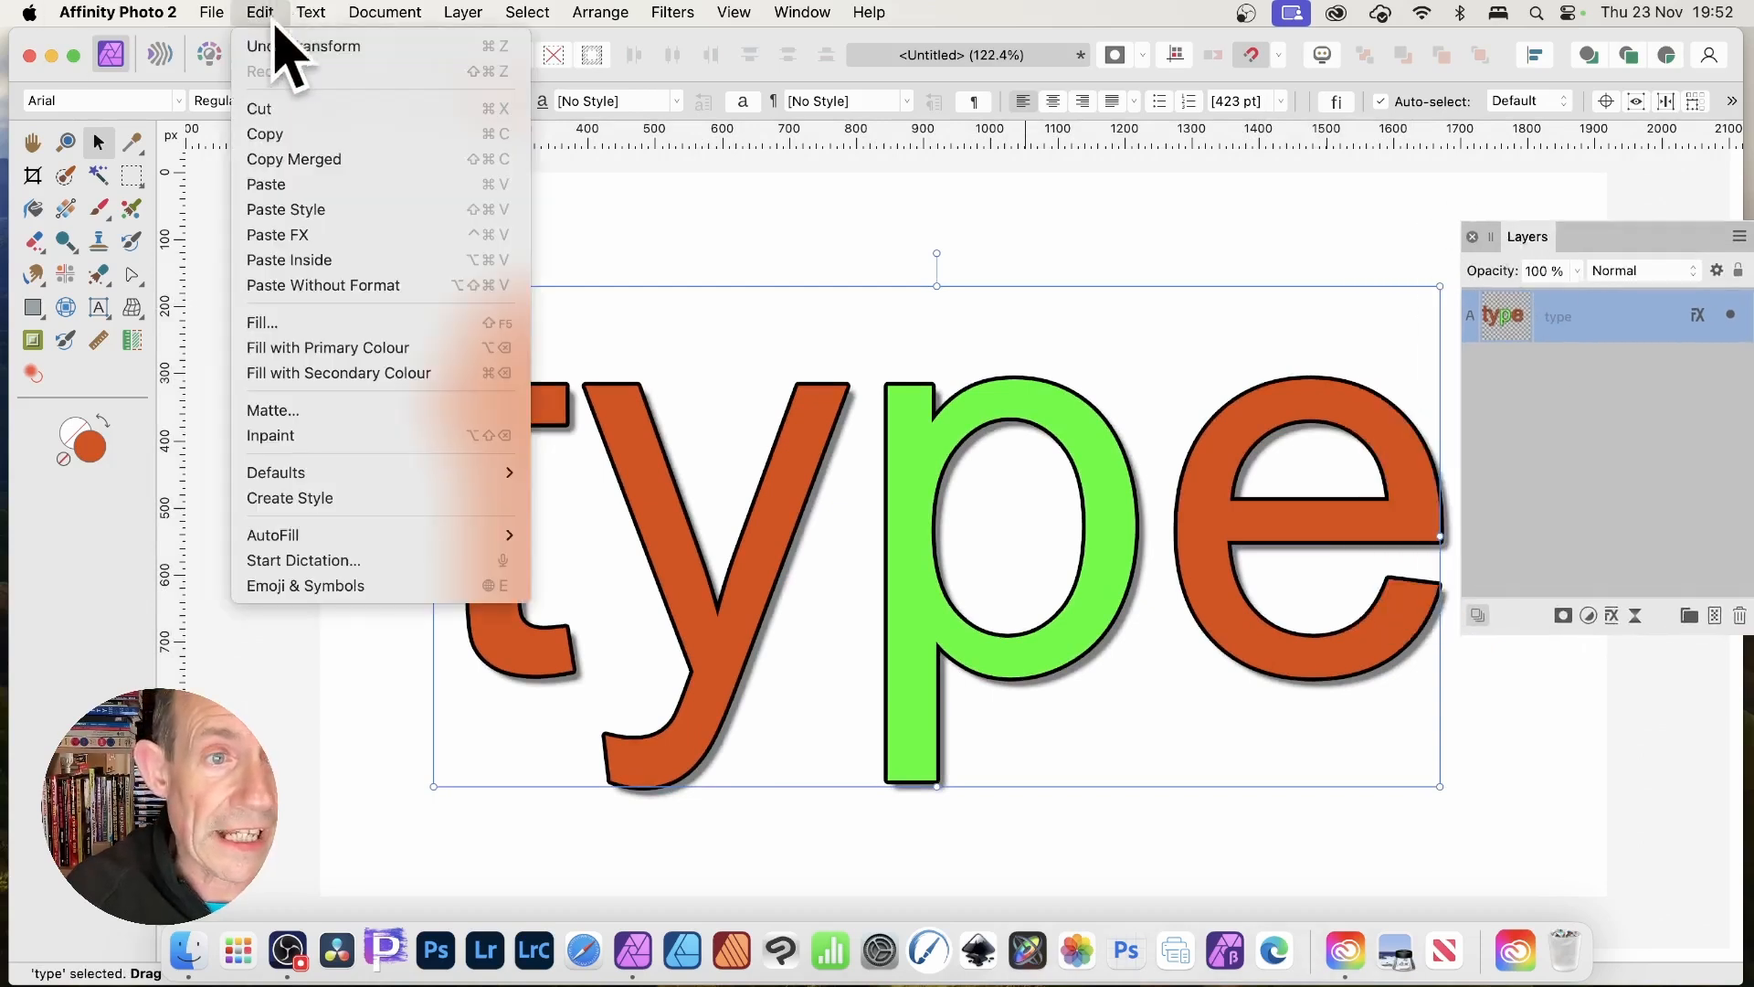
# Paste the cut copies inside the big 'type' letters, shift them up-left and enlarge to 259 pt.
pyautogui.click(308, 260)
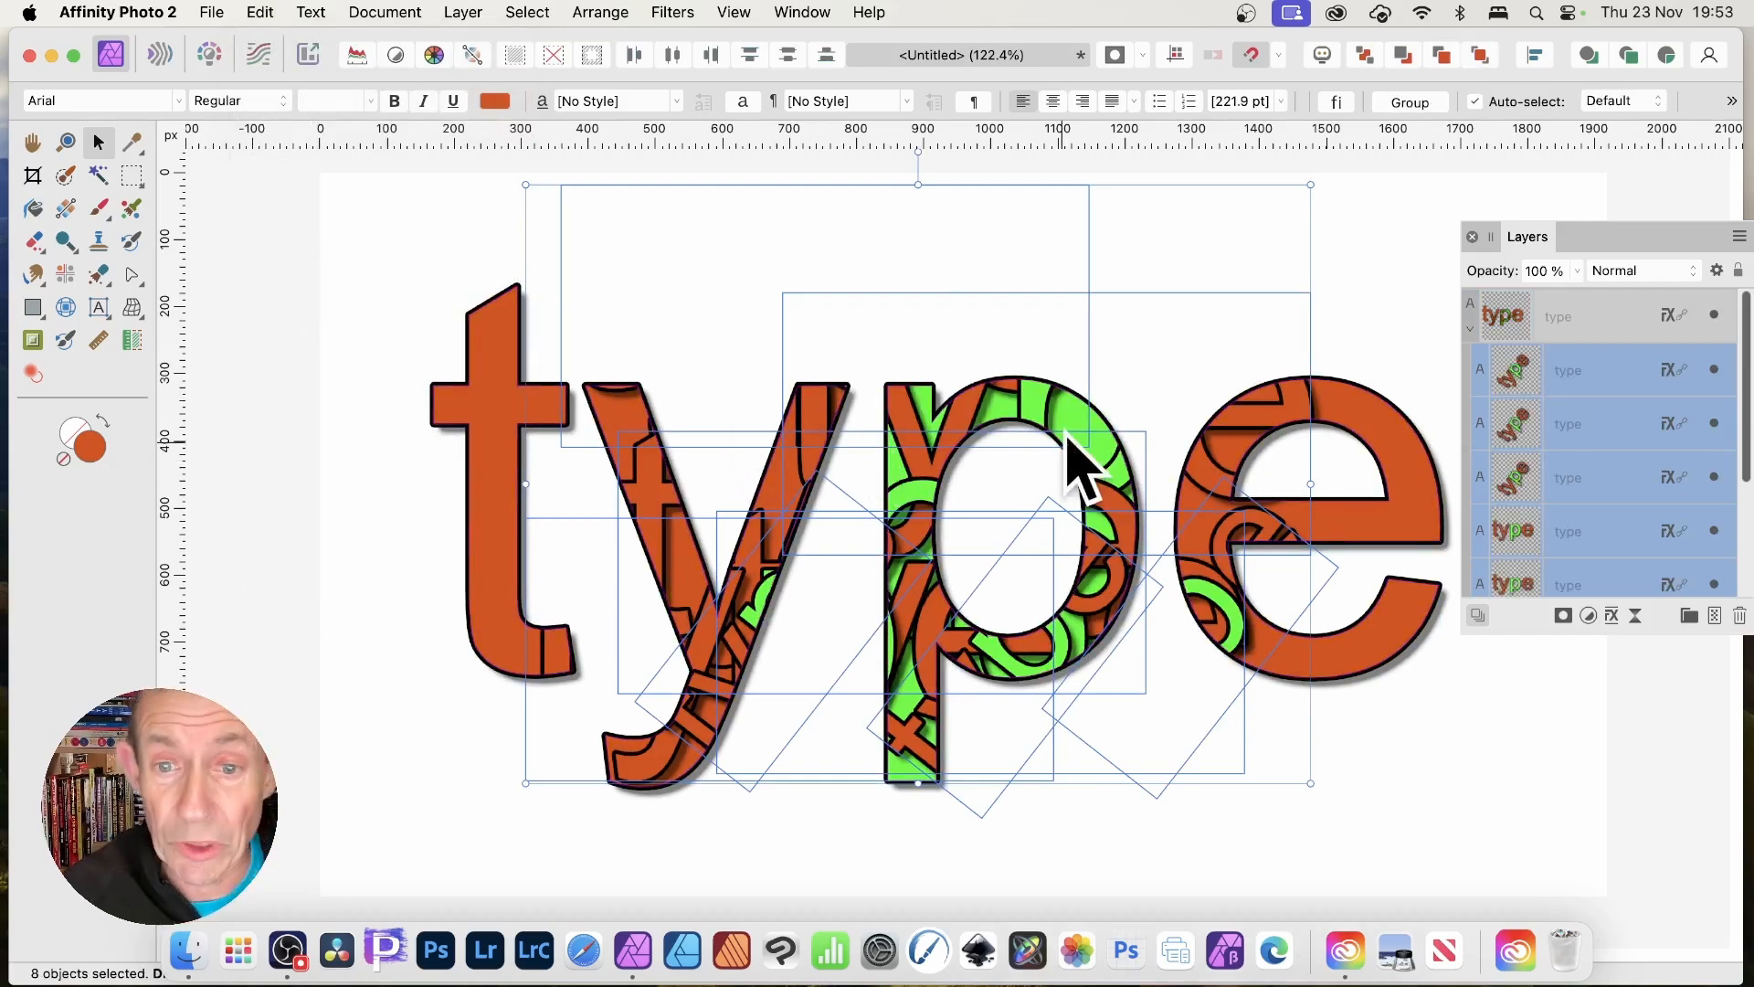
pyautogui.moveTo(793, 521); pyautogui.dragTo(690, 475)
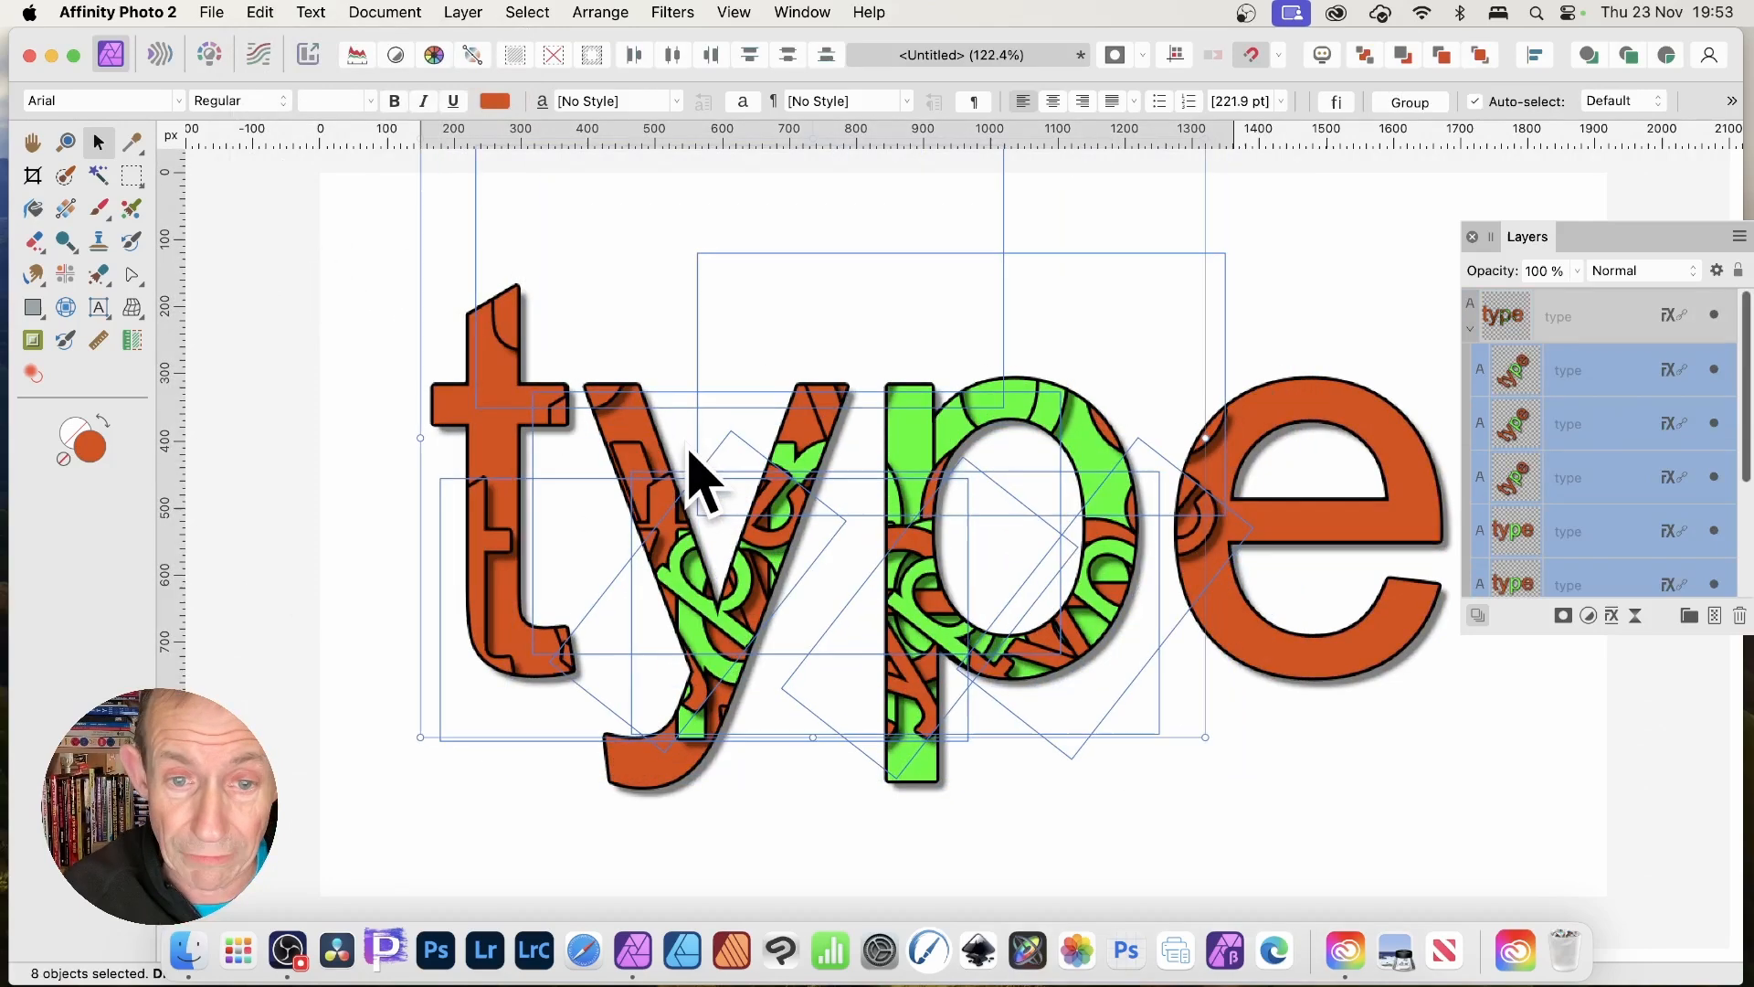
pyautogui.moveTo(1205, 736); pyautogui.dragTo(1412, 835)
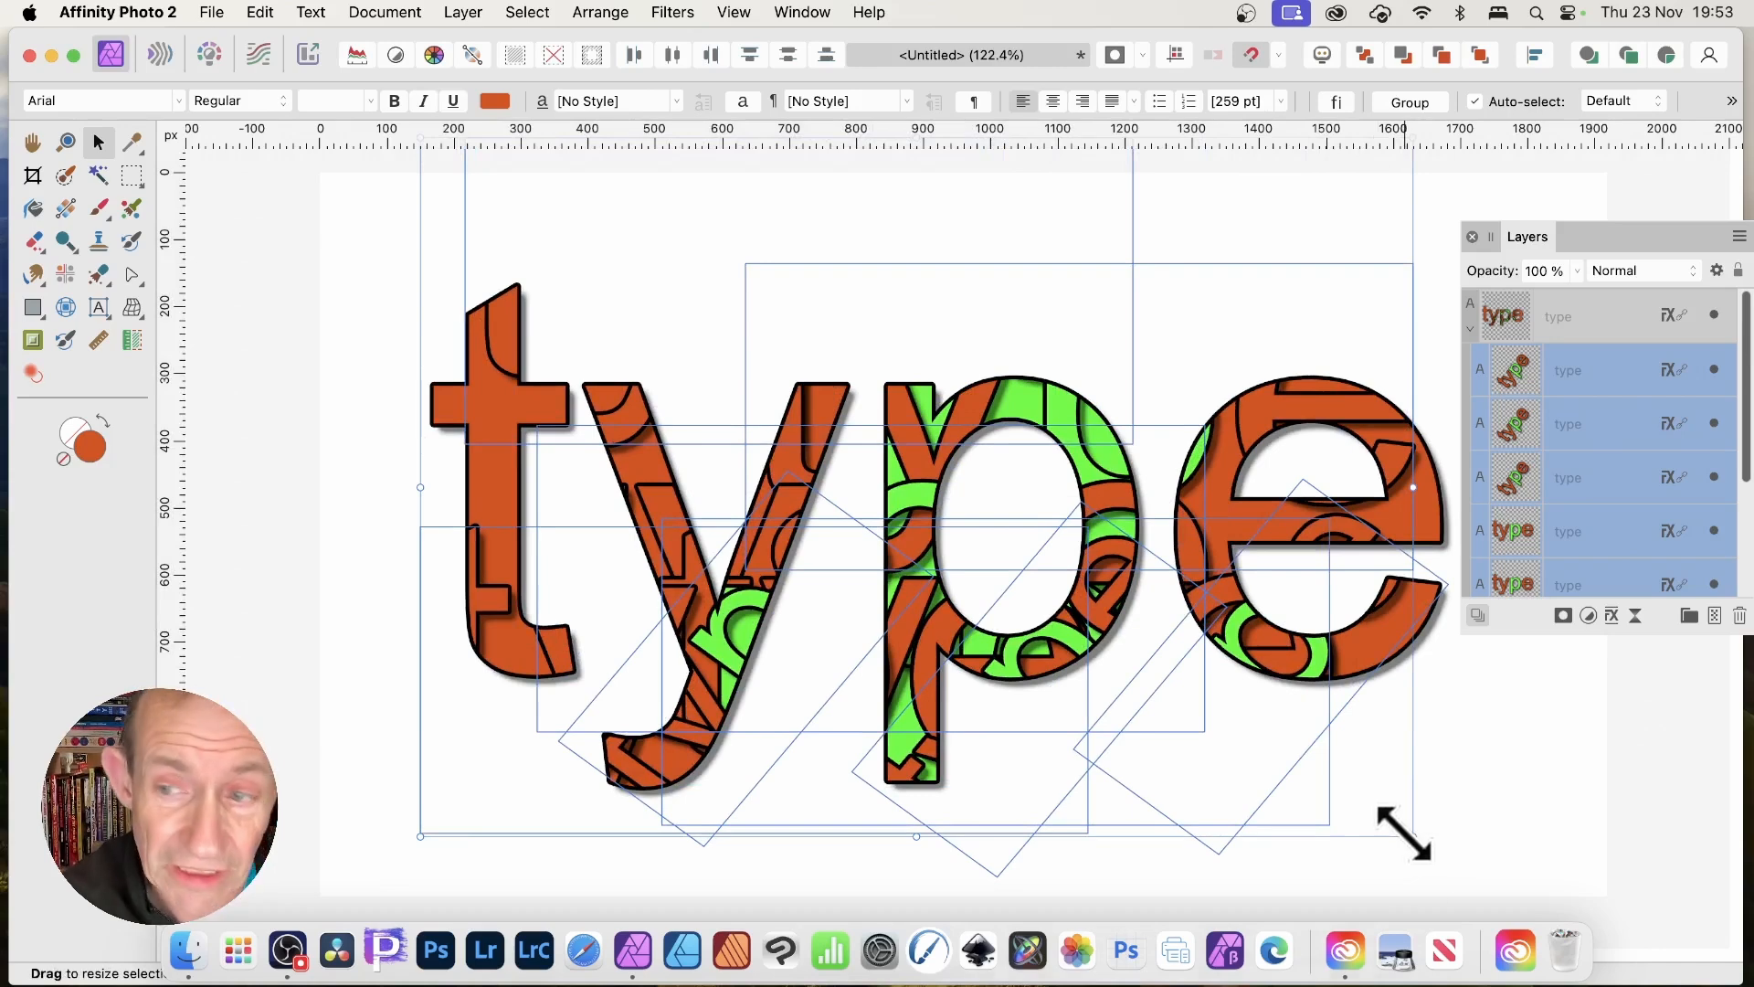
pyautogui.click(1524, 386)
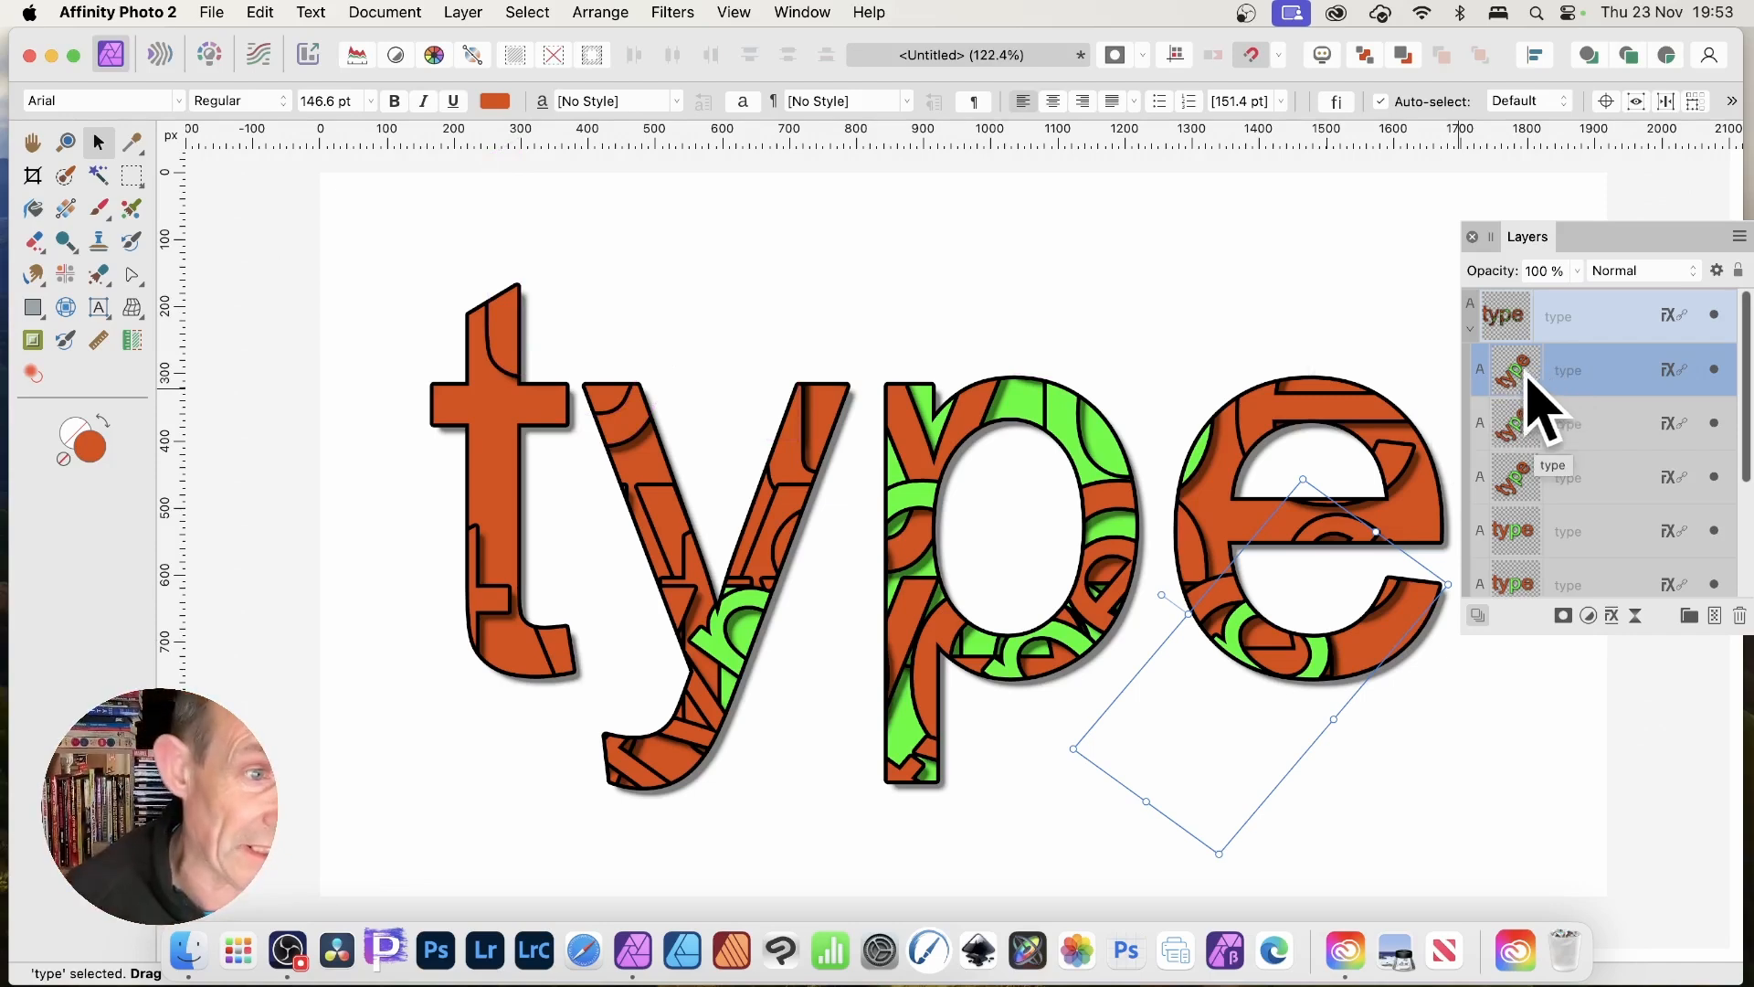
# Replace 'ype' with 'ext' in the rotated linked copy so the word becomes 'text'.
pyautogui.click(100, 310)
pyautogui.moveTo(1372, 539); pyautogui.dragTo(1049, 862)
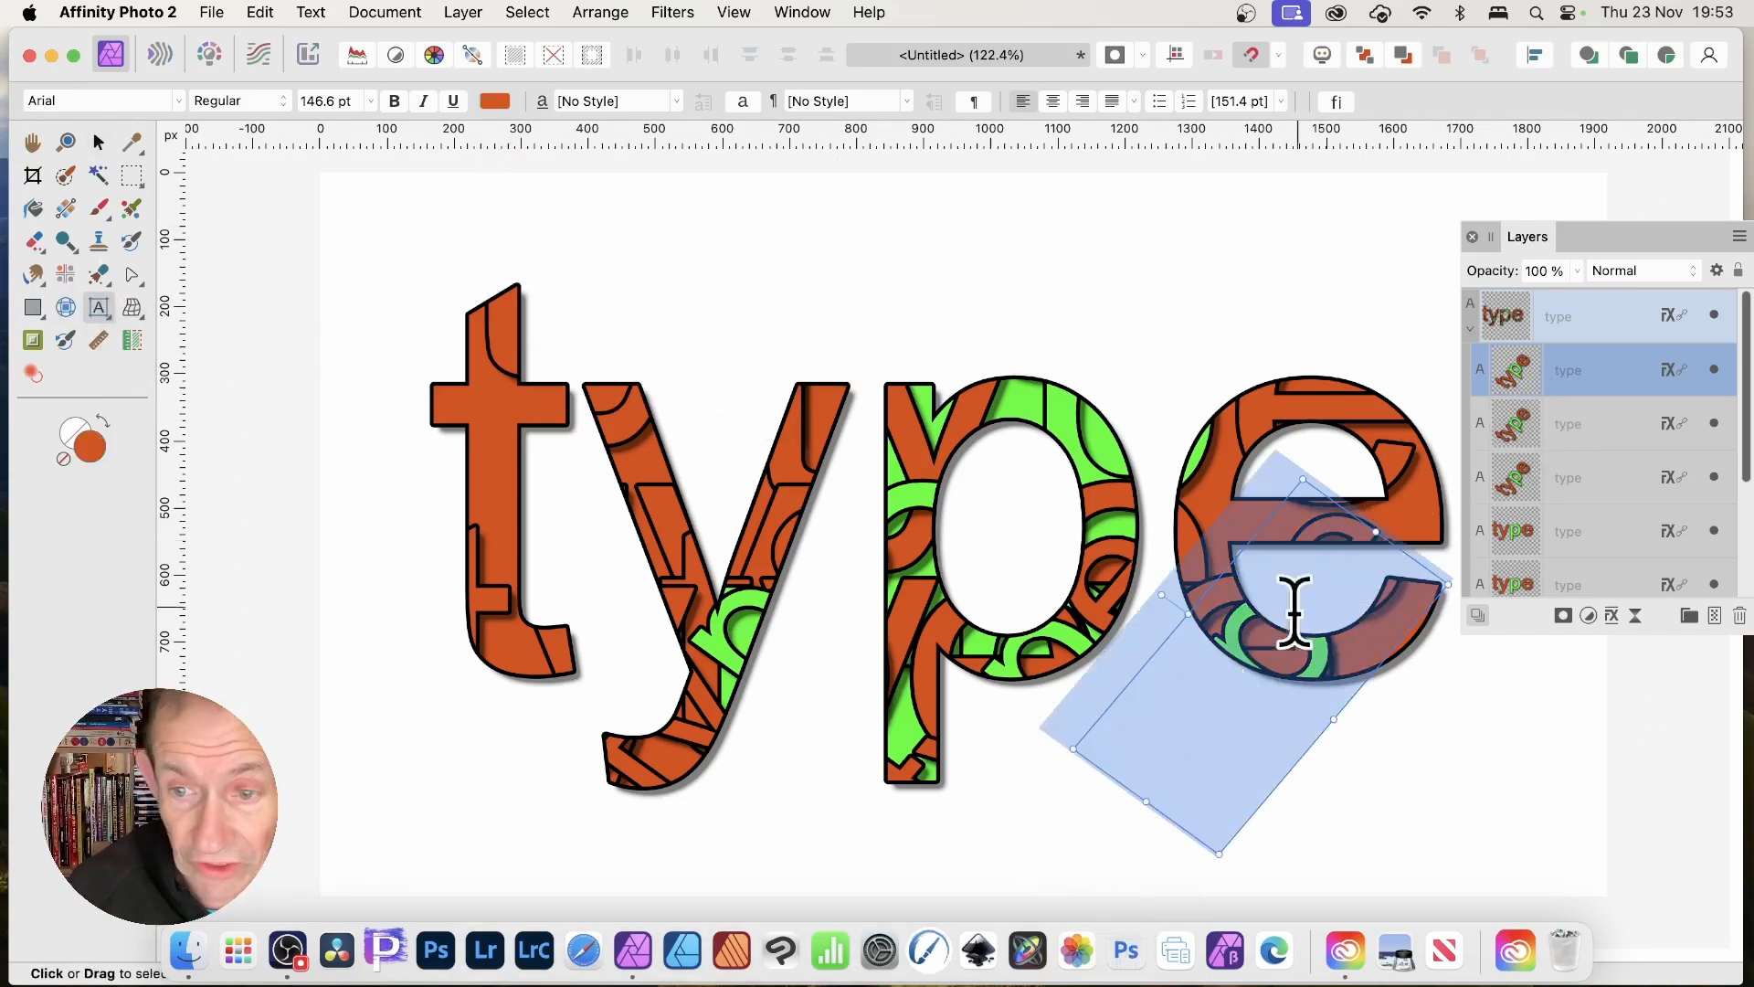
pyautogui.press('BackSpace')
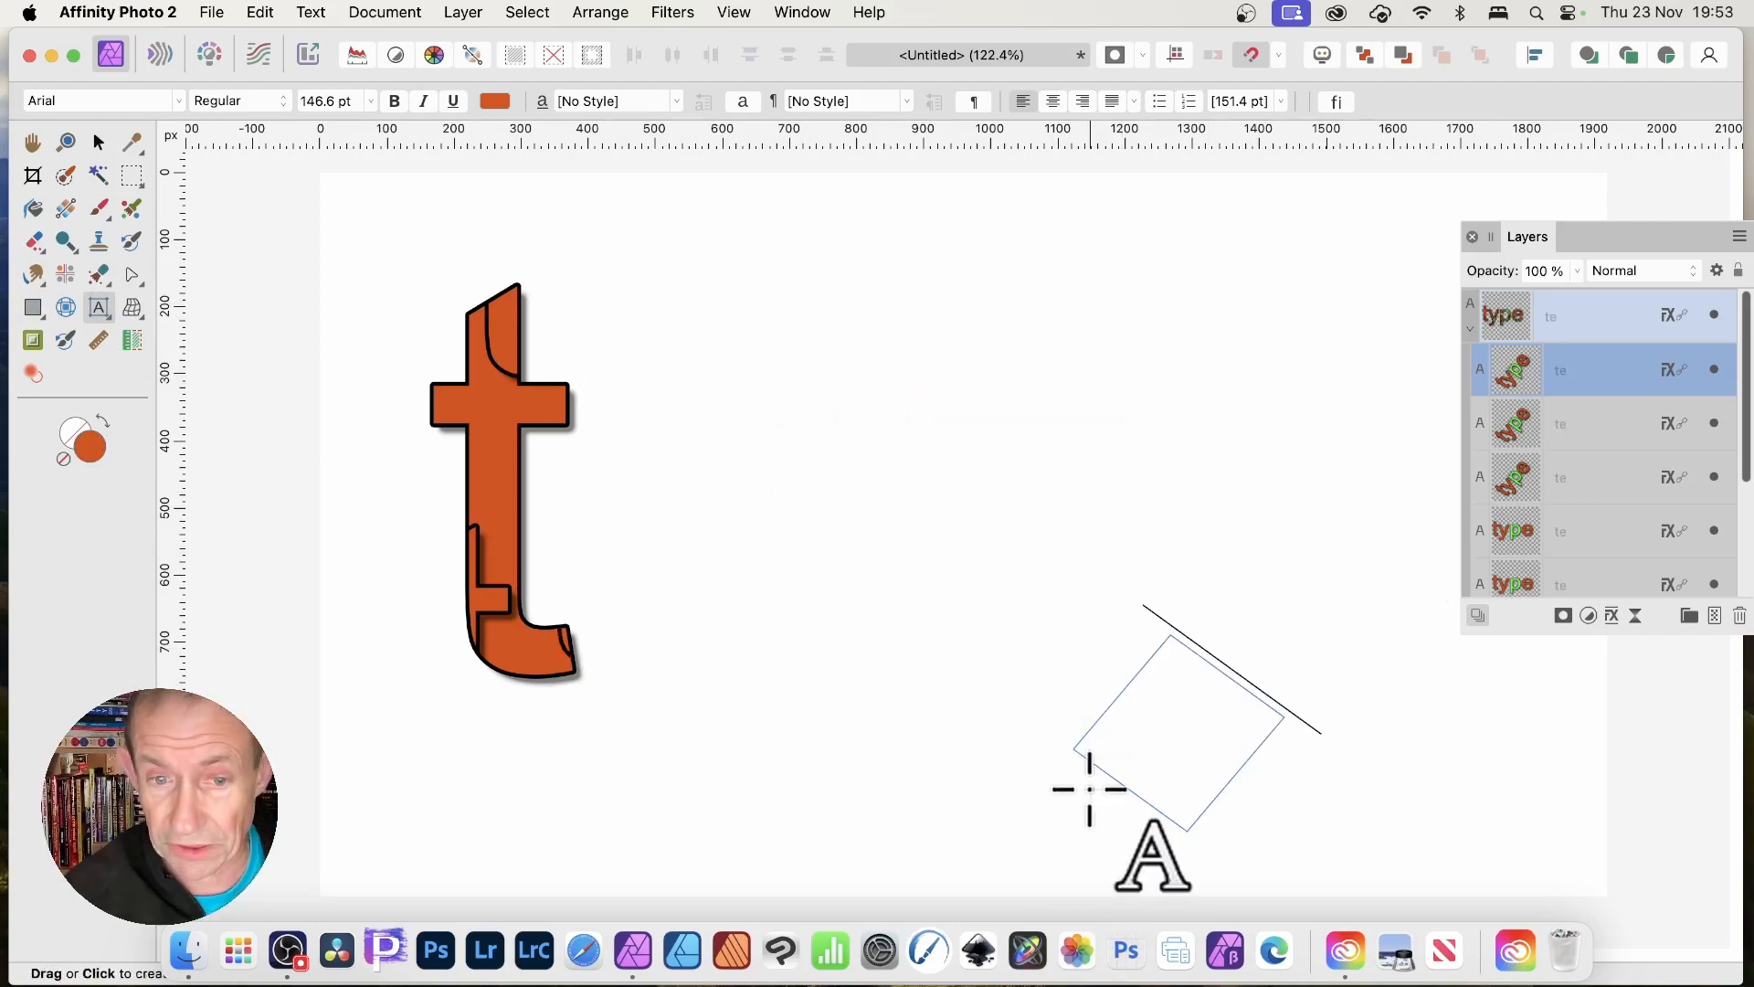
pyautogui.write('e')
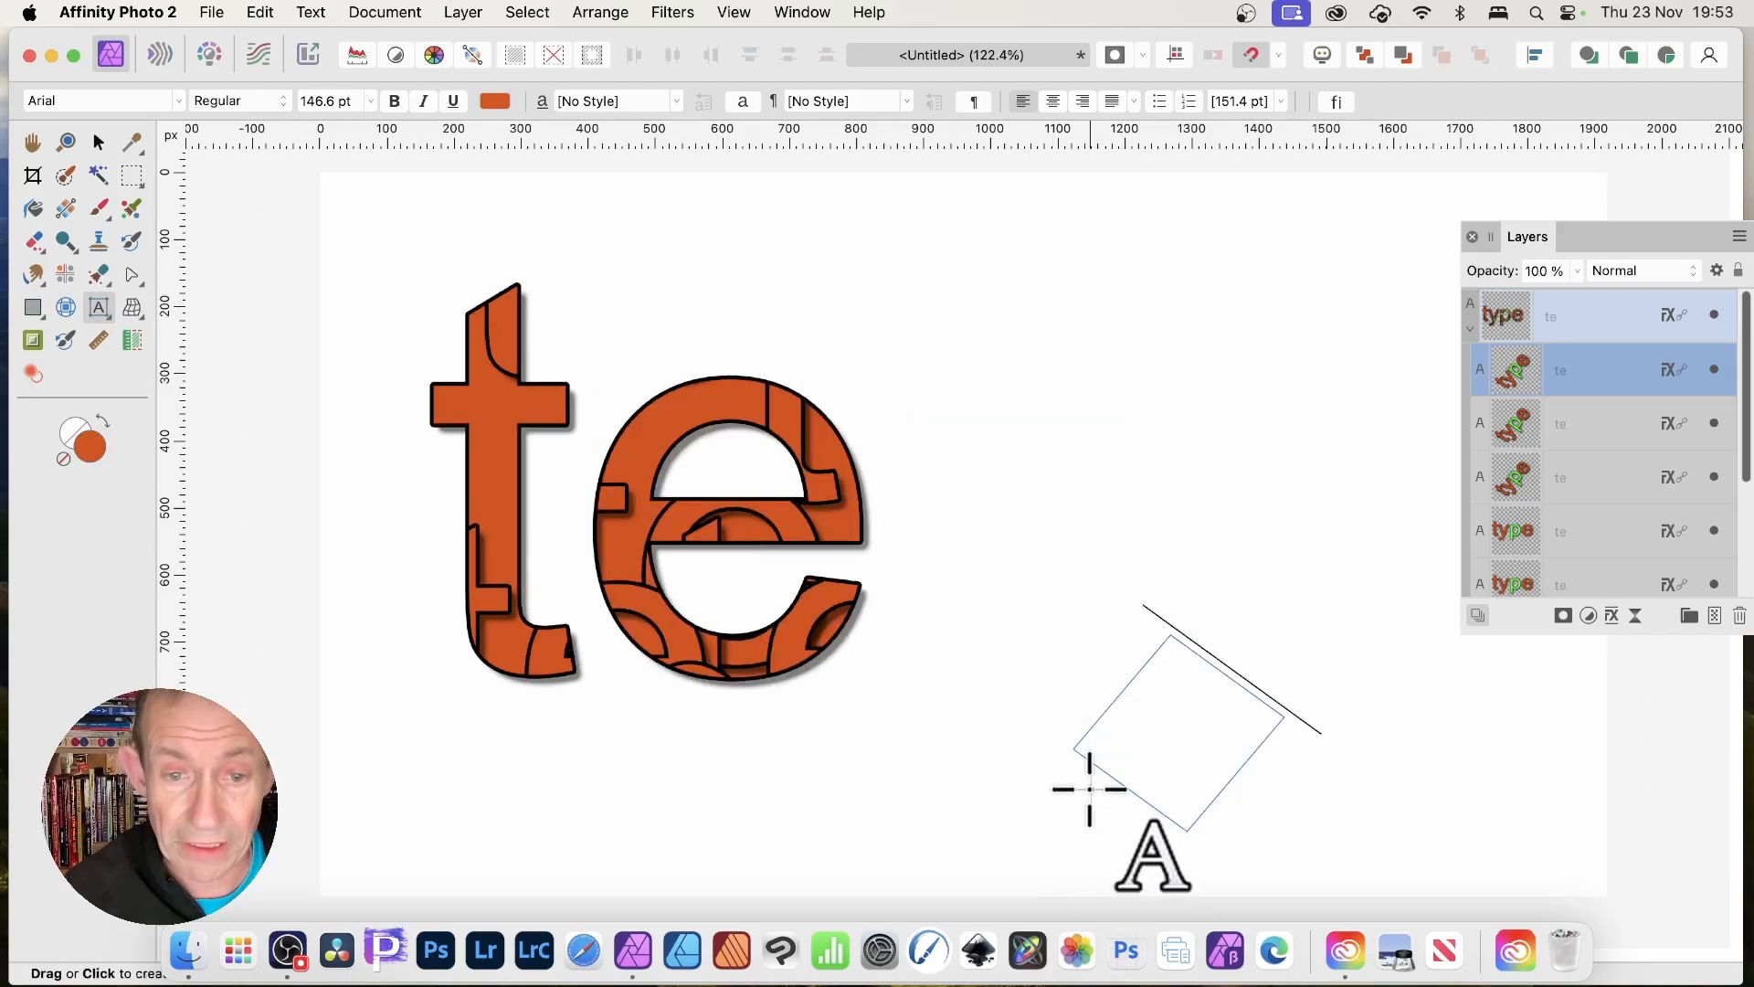
pyautogui.write('xt')
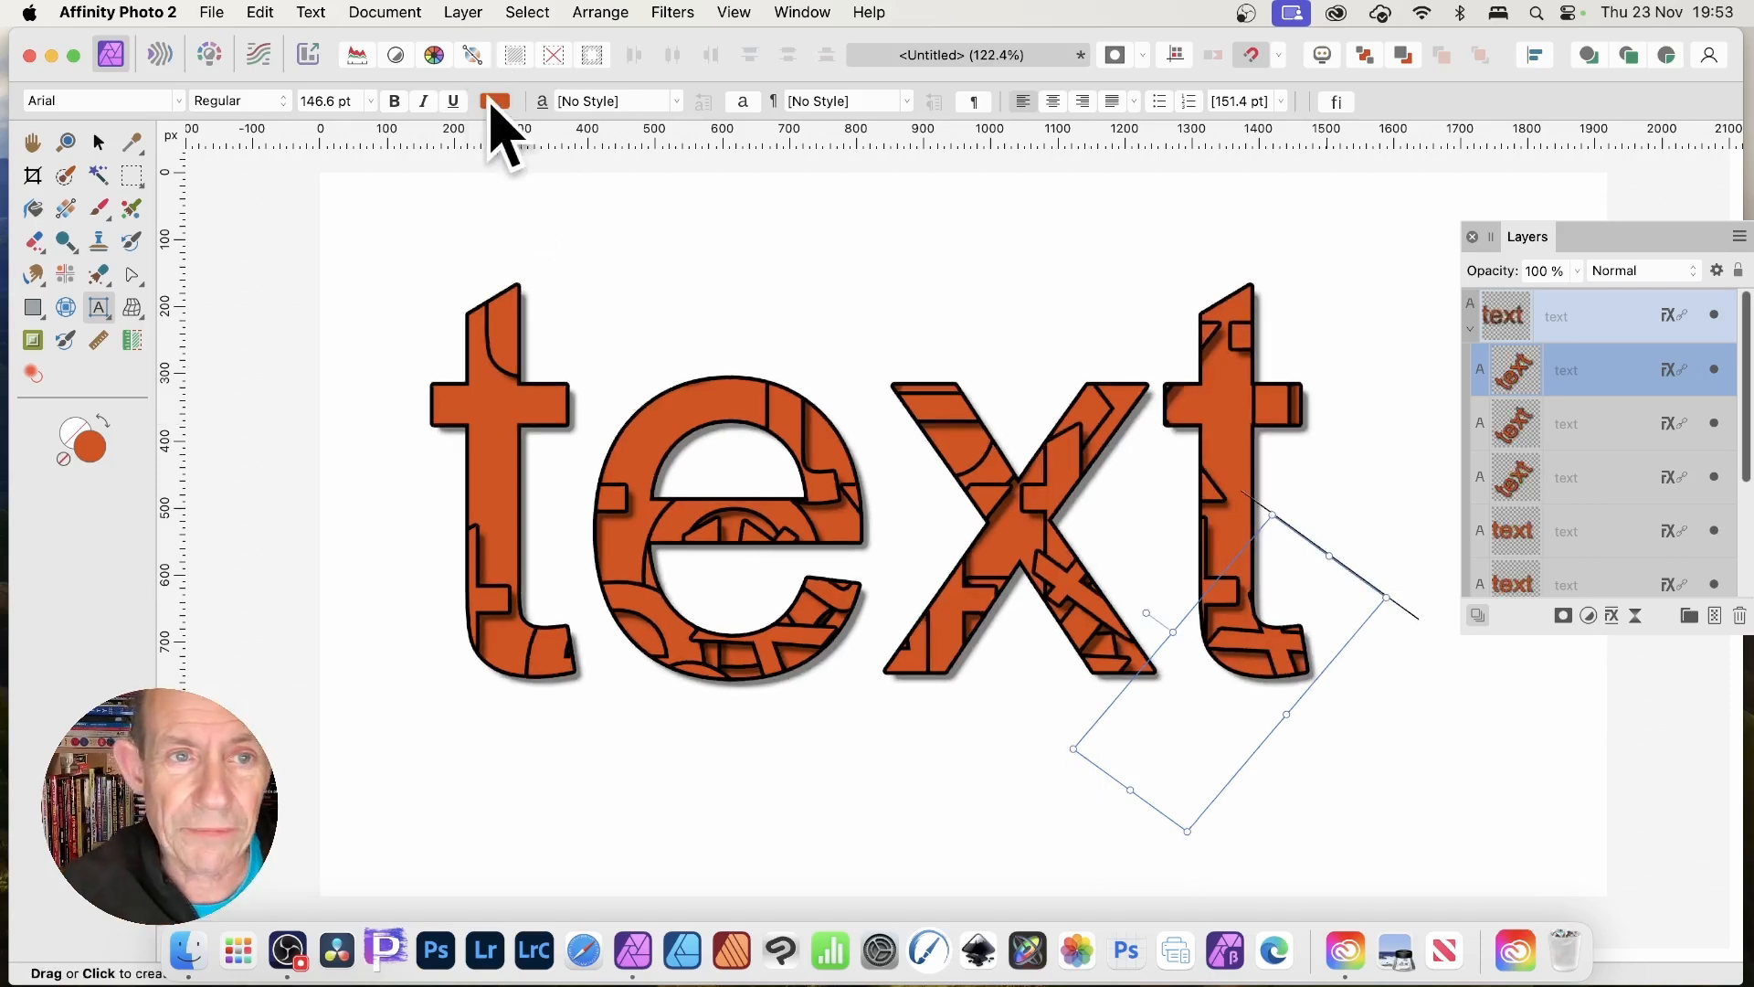
# Select the main word's text, then pick the bottom and rotated linked text copies.
pyautogui.click(1104, 497)
pyautogui.press('super+a')
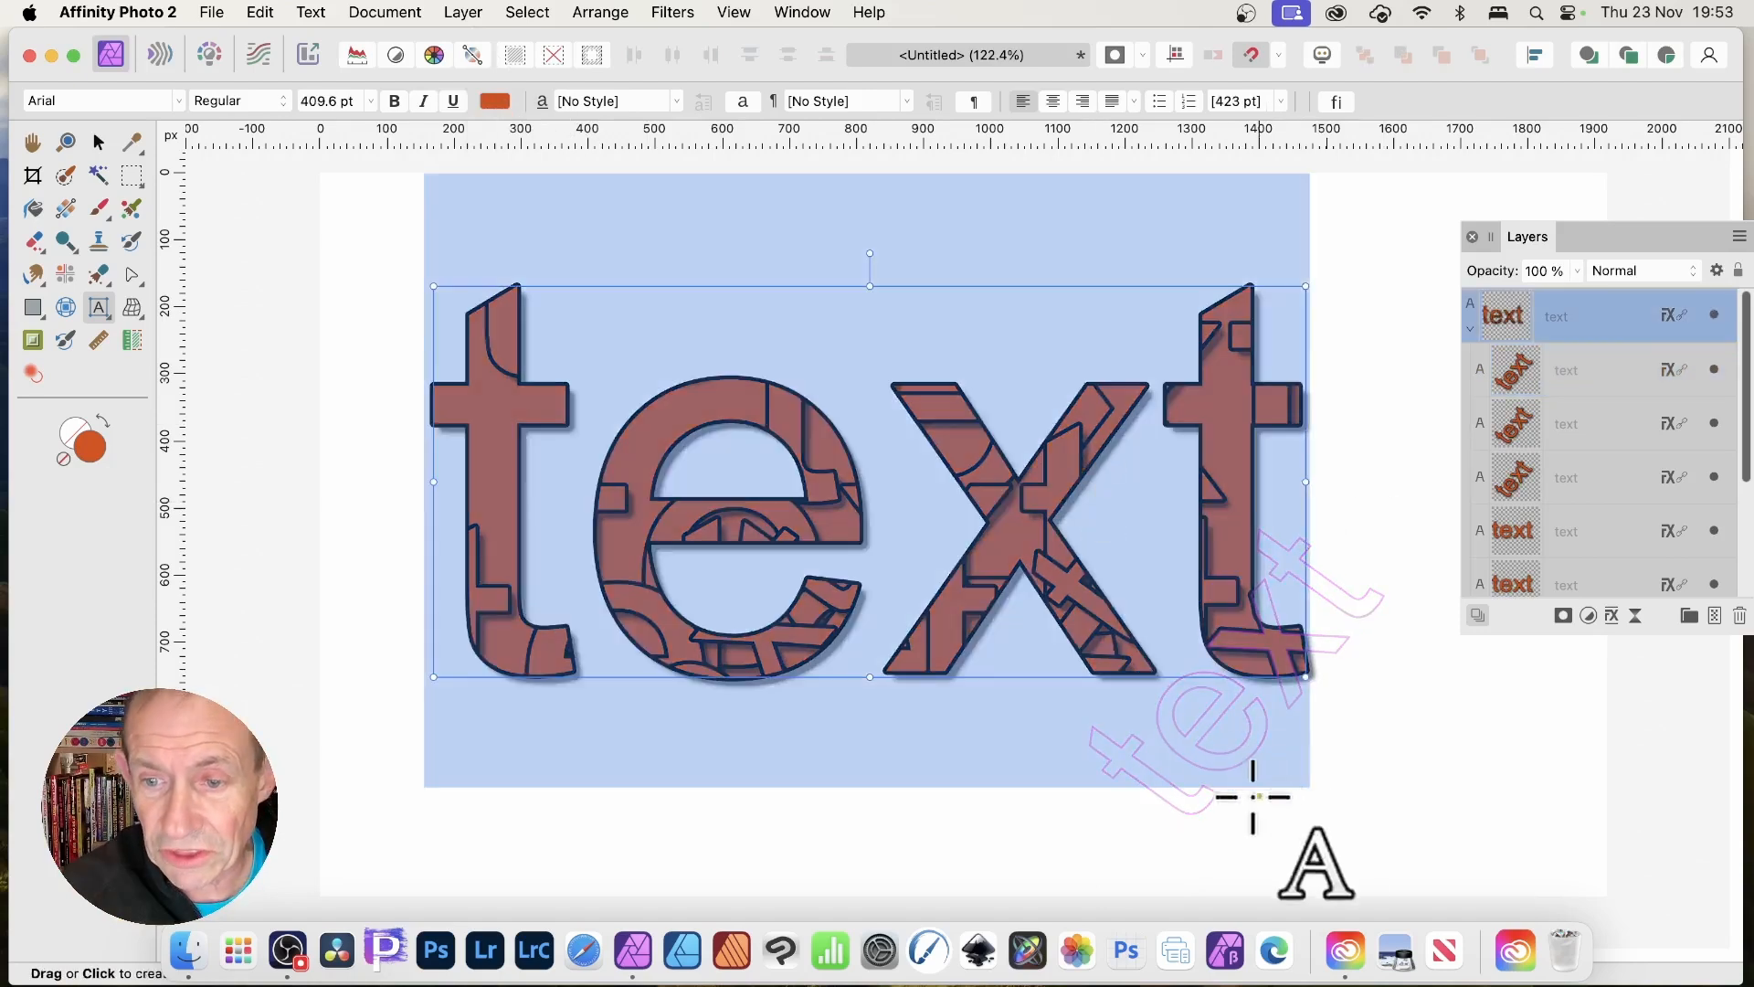
pyautogui.click(1291, 652)
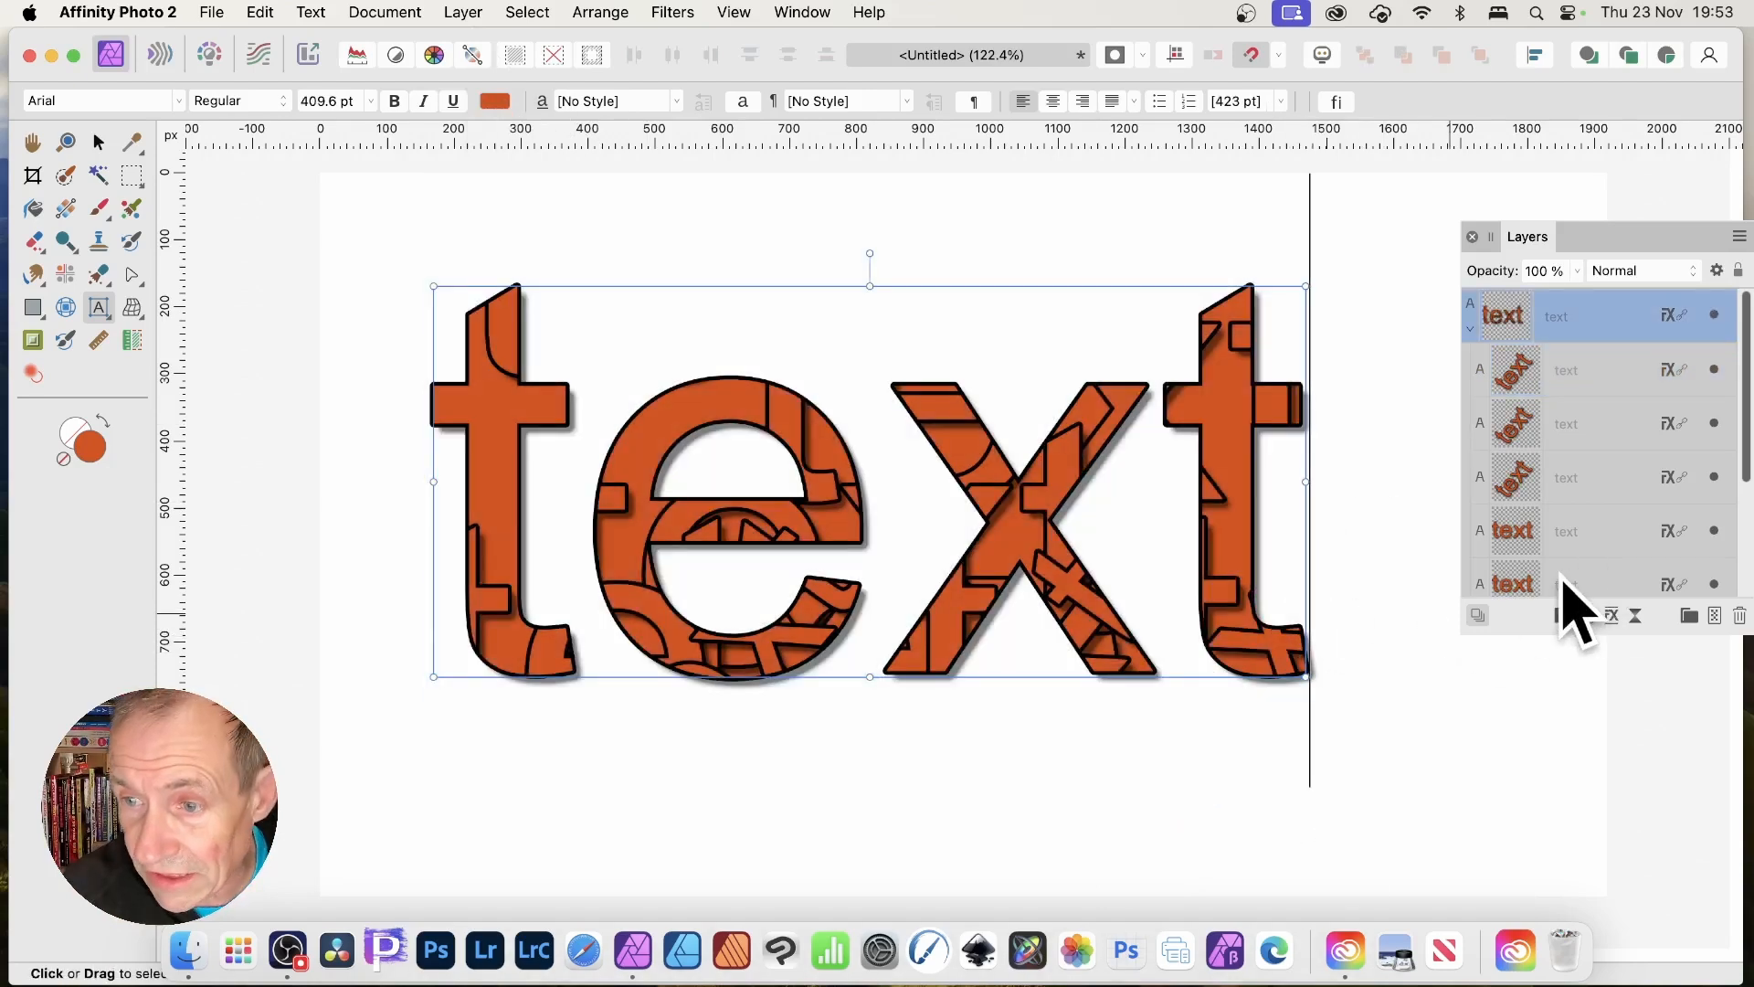
pyautogui.click(1572, 584)
pyautogui.click(1544, 370)
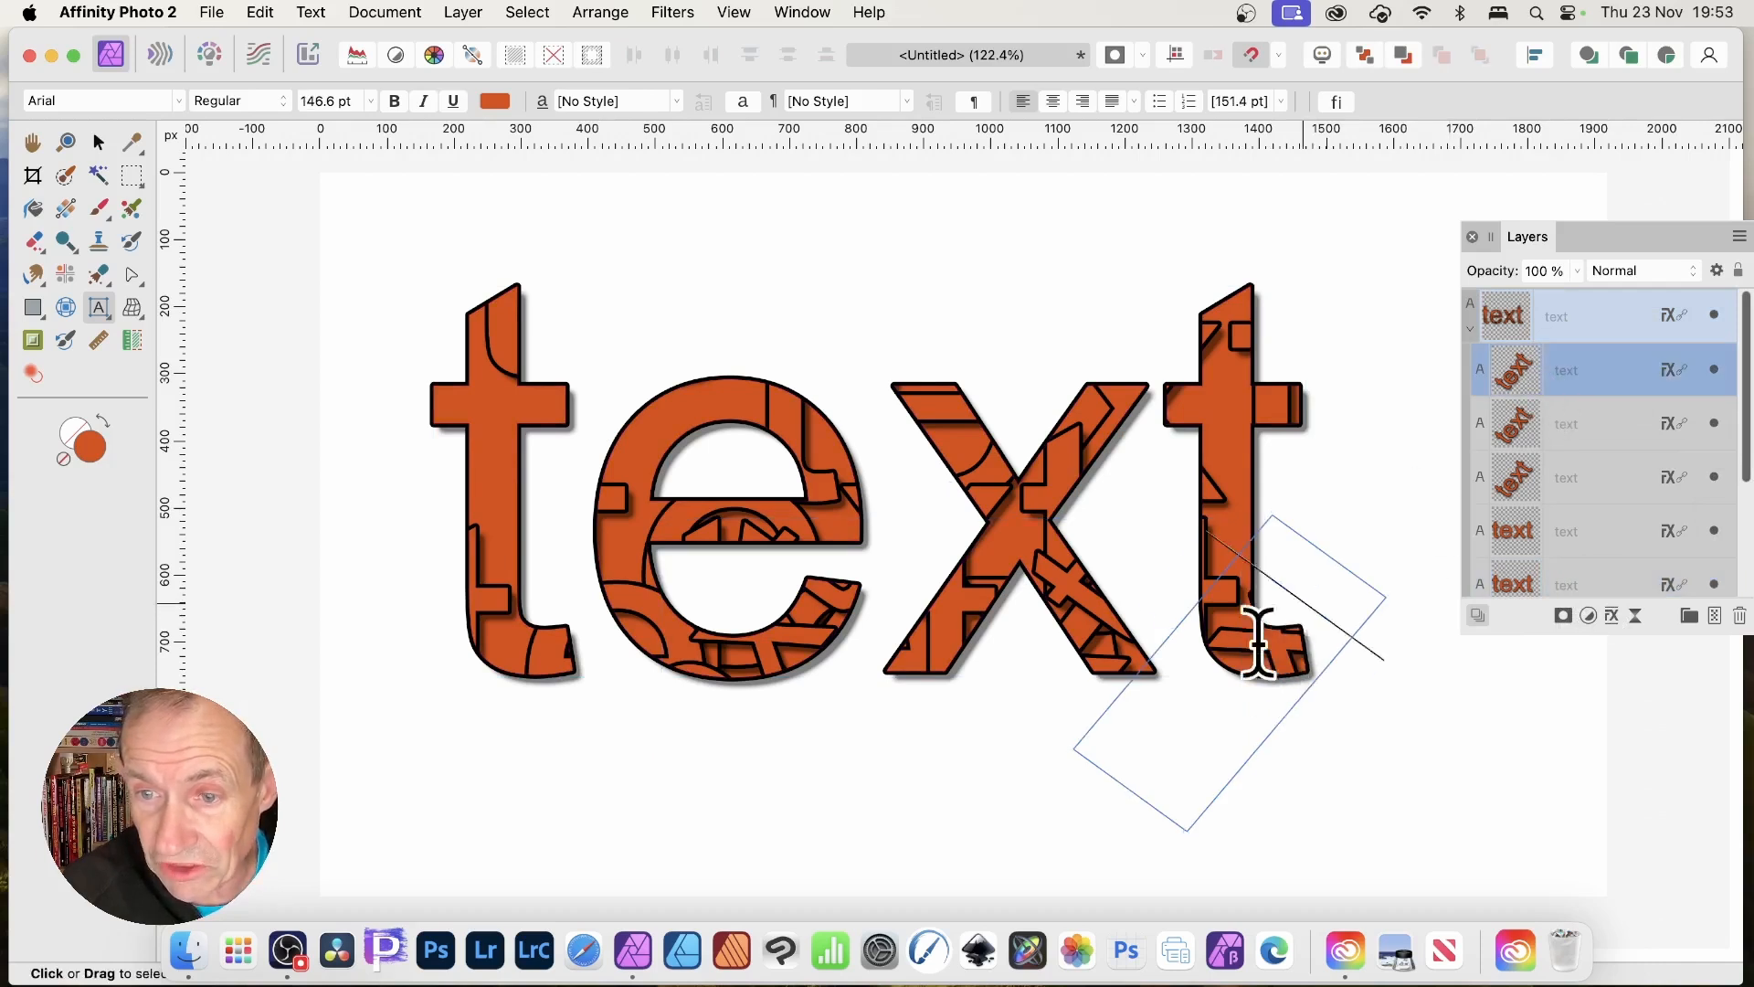
# Colour the rotated fragment's characters green in the text colour spectrum.
pyautogui.doubleClick(1232, 667)
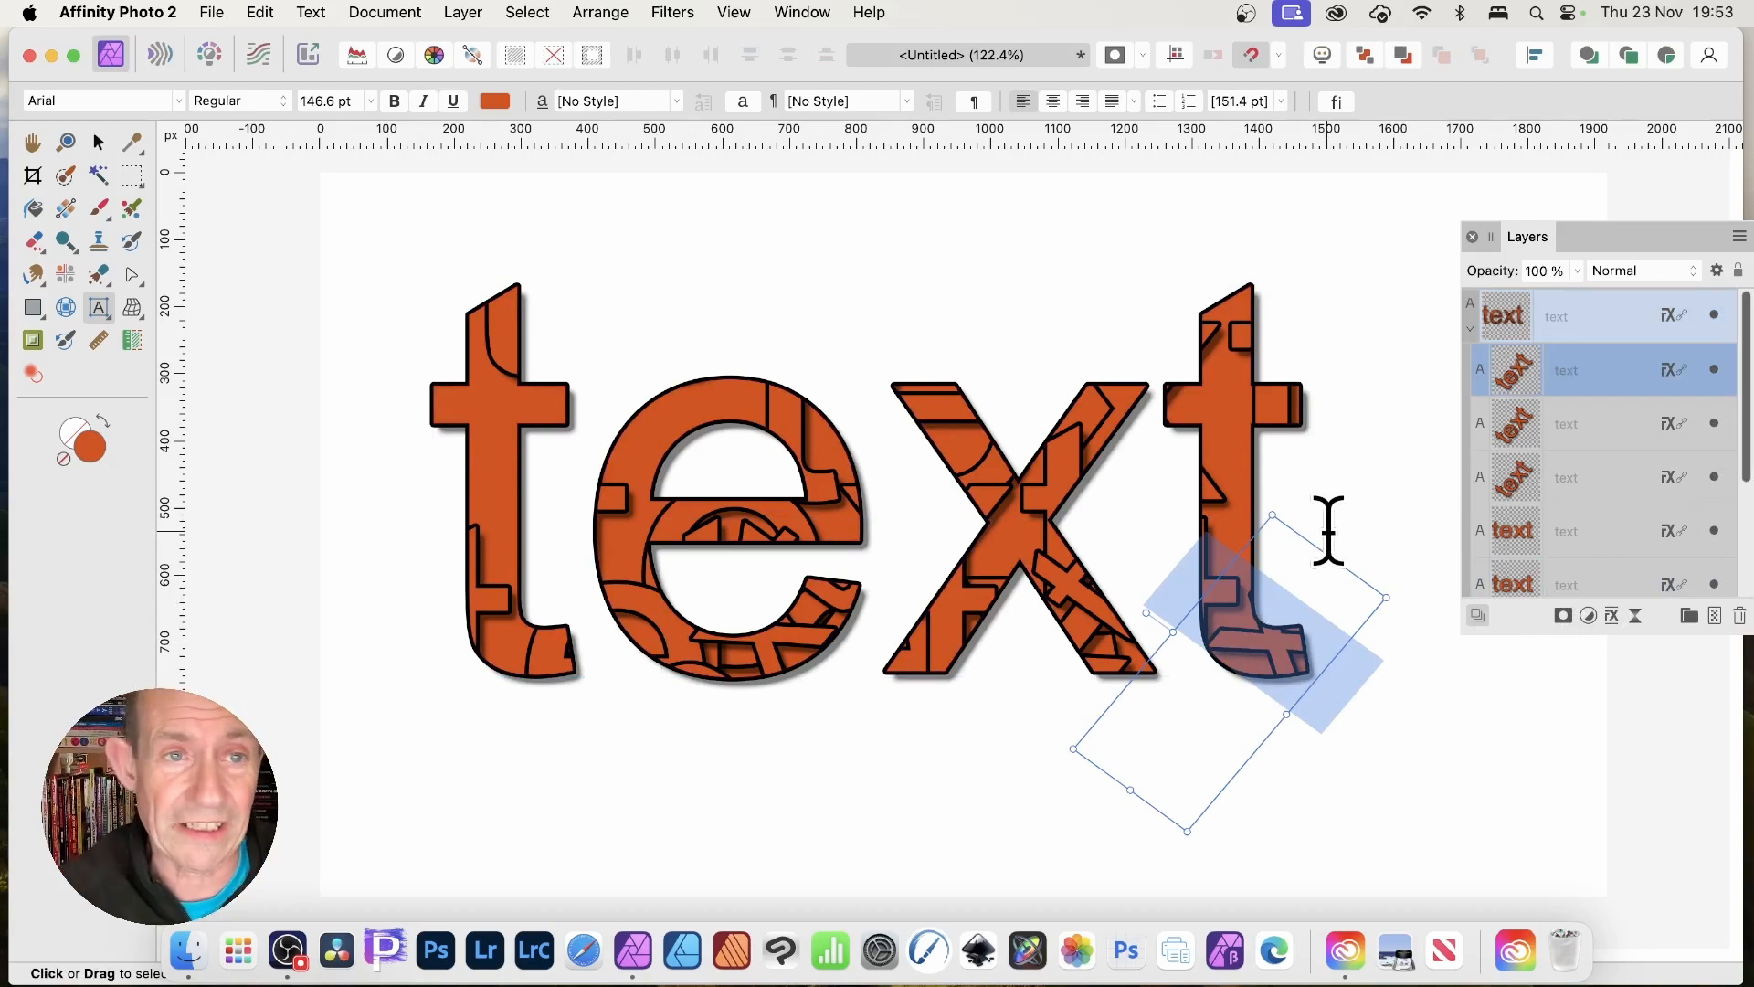
pyautogui.click(498, 102)
pyautogui.click(586, 318)
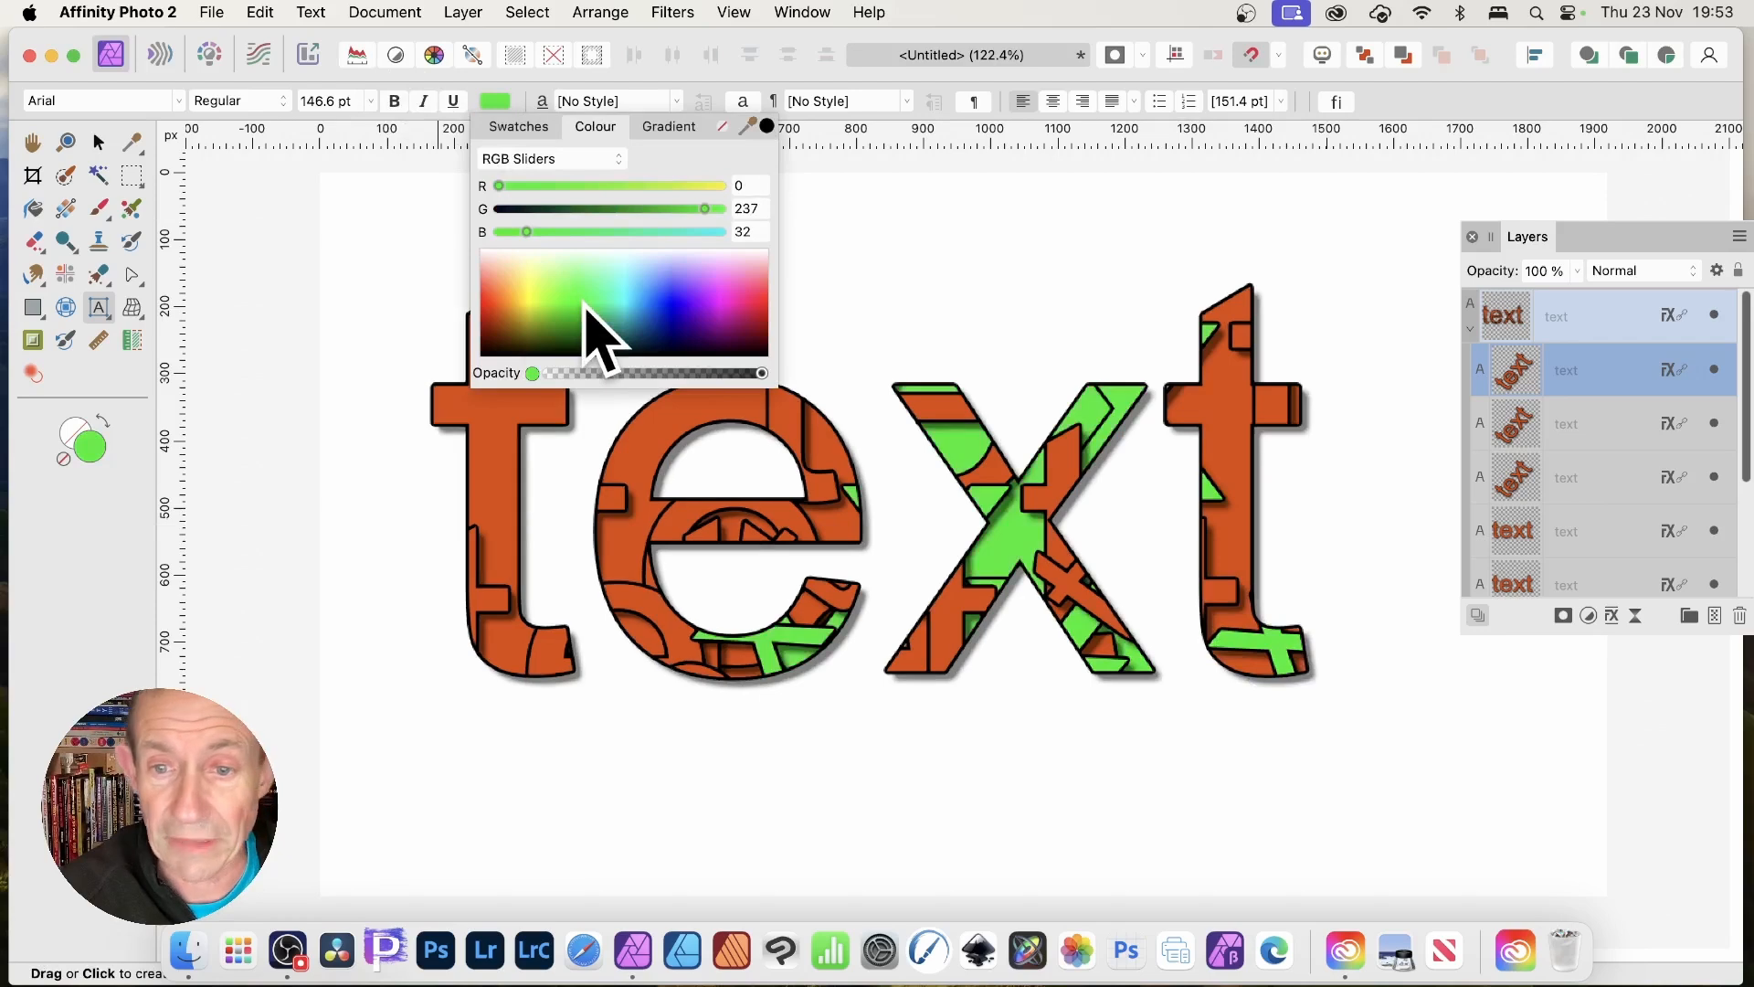
pyautogui.click(99, 142)
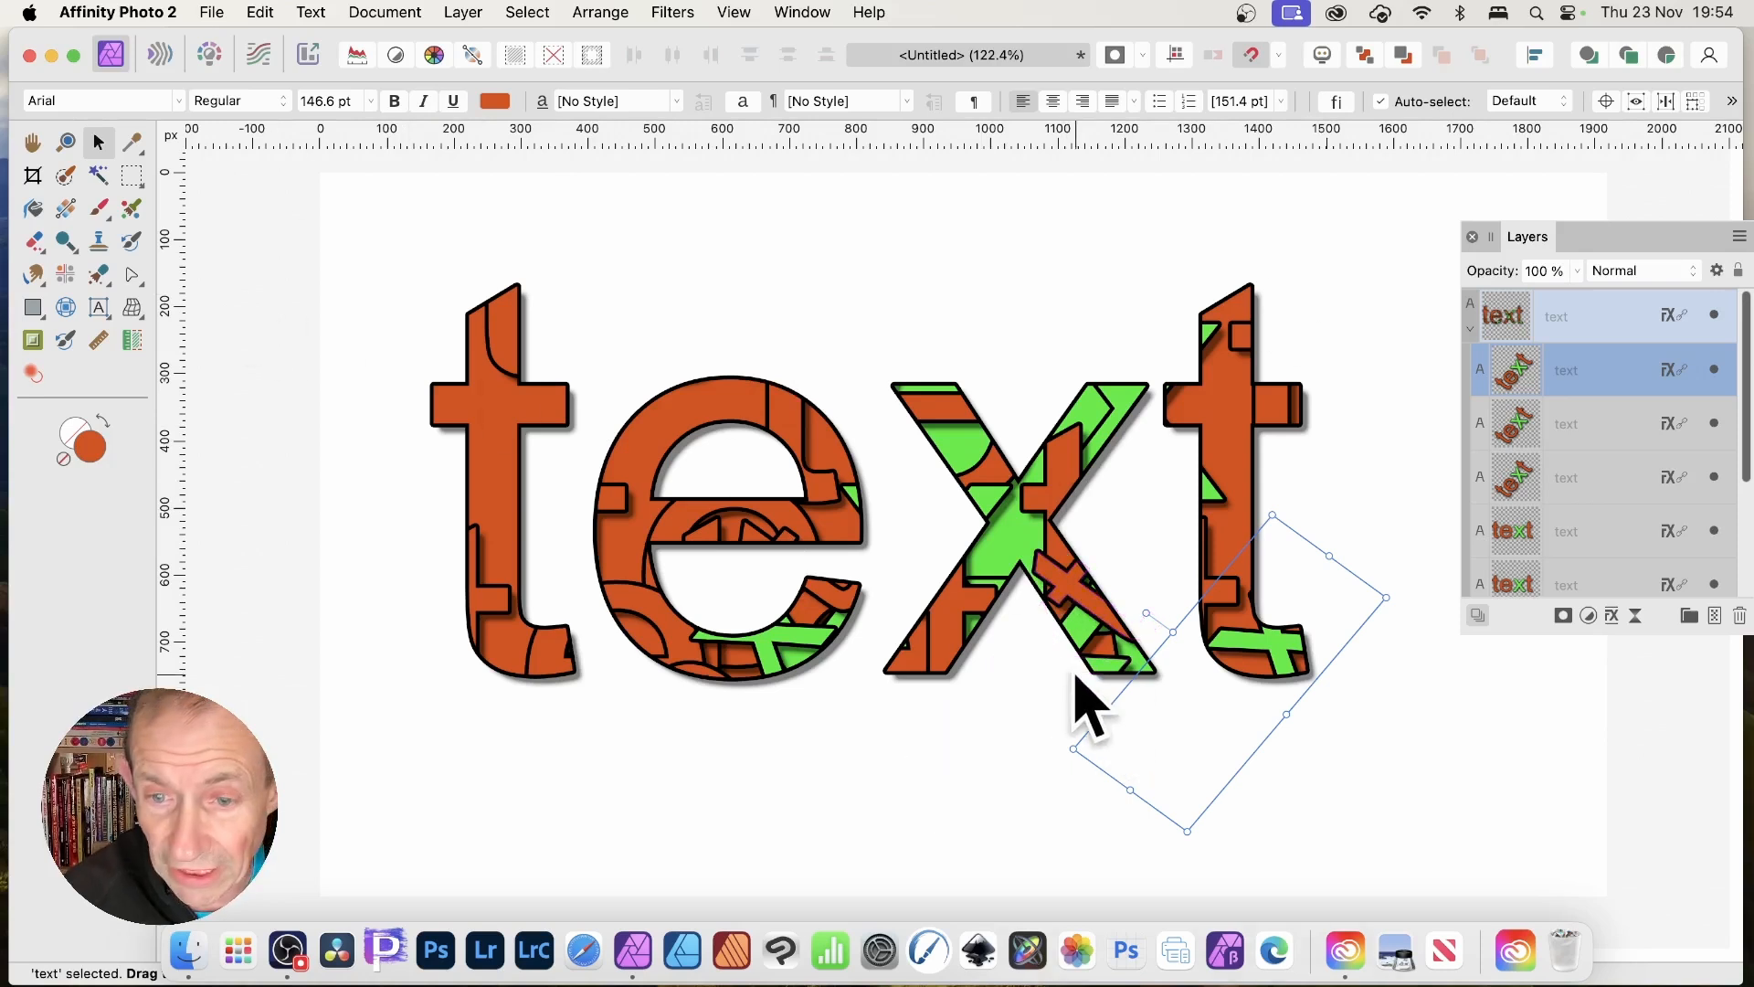
# Drag the rotated fragment over the x and e to the last t's foot, shrinking it to 92 pt.
pyautogui.moveTo(1175, 744); pyautogui.dragTo(706, 383)
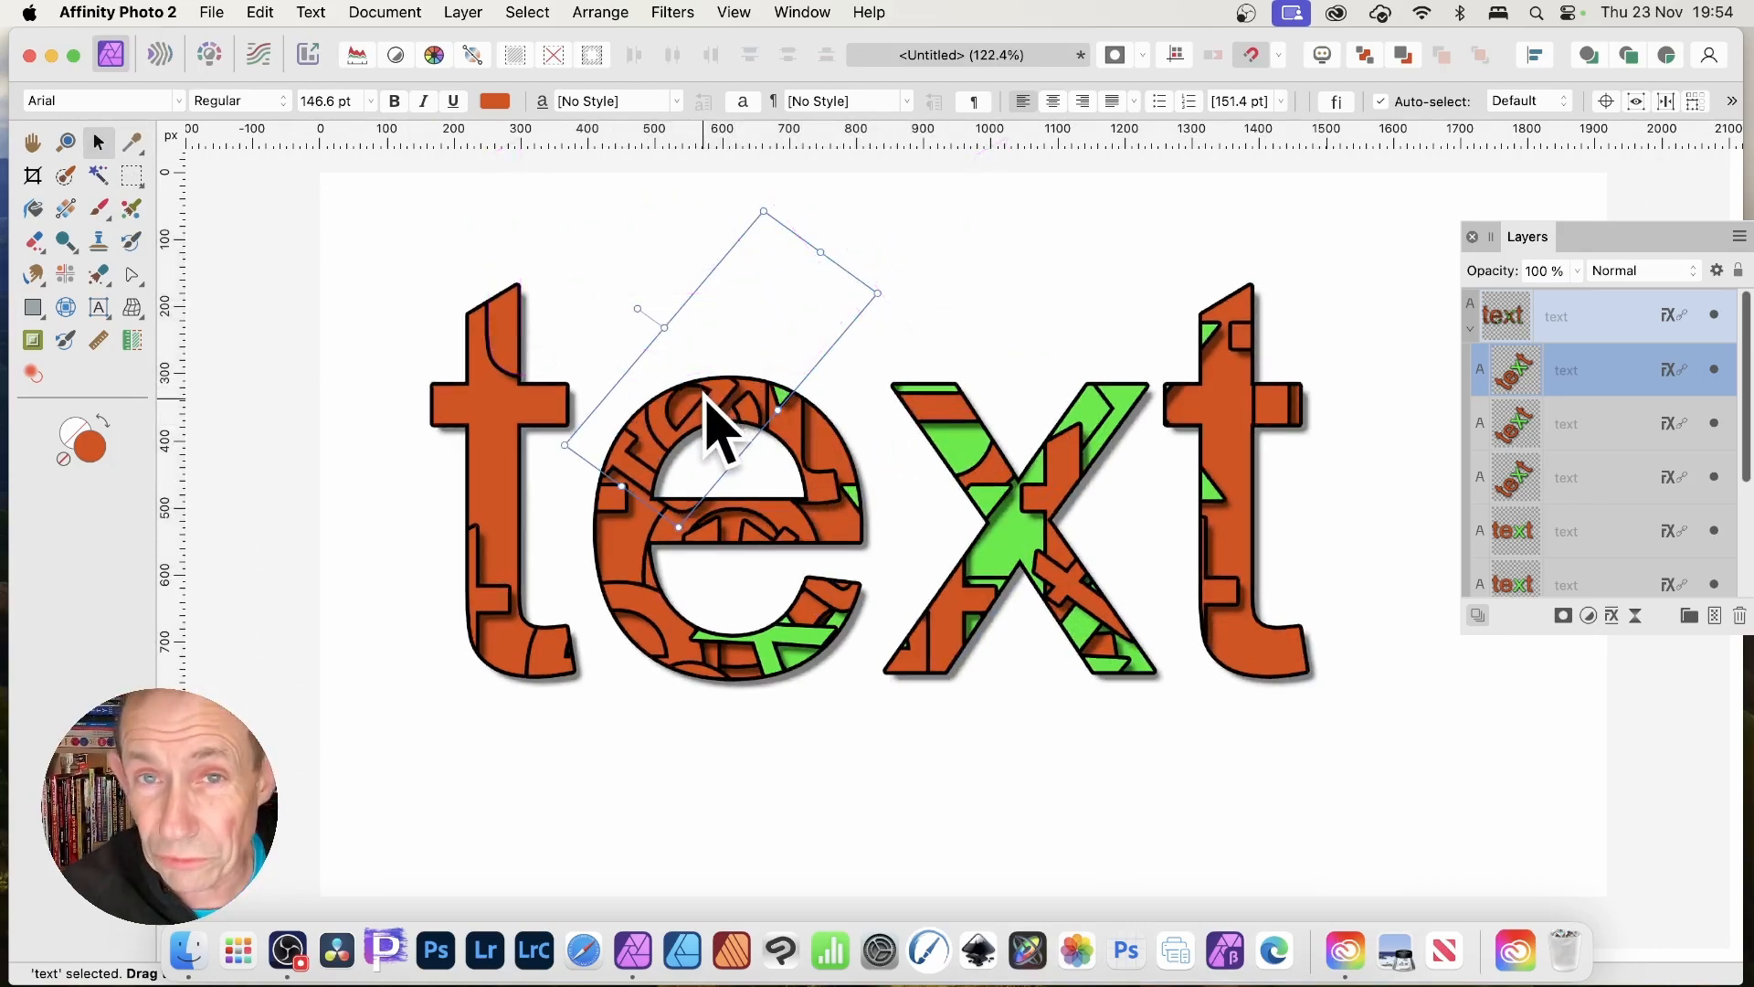
pyautogui.moveTo(756, 393); pyautogui.dragTo(1245, 451)
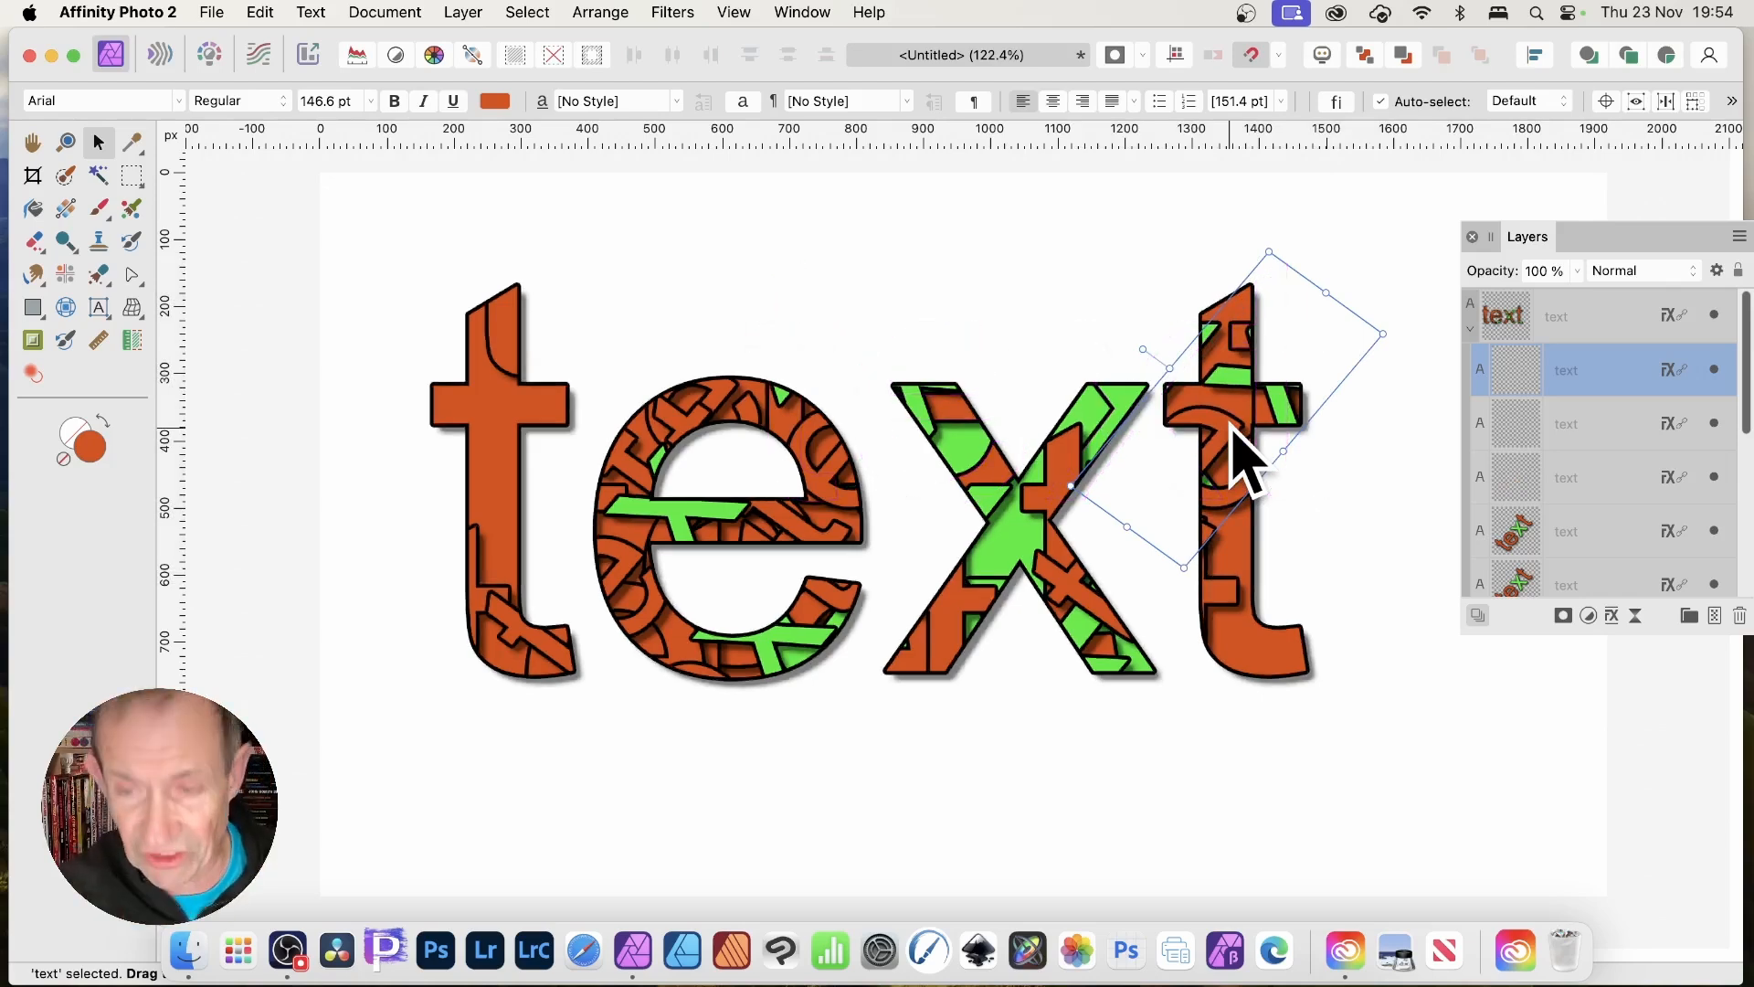
pyautogui.moveTo(1233, 431); pyautogui.dragTo(1272, 625)
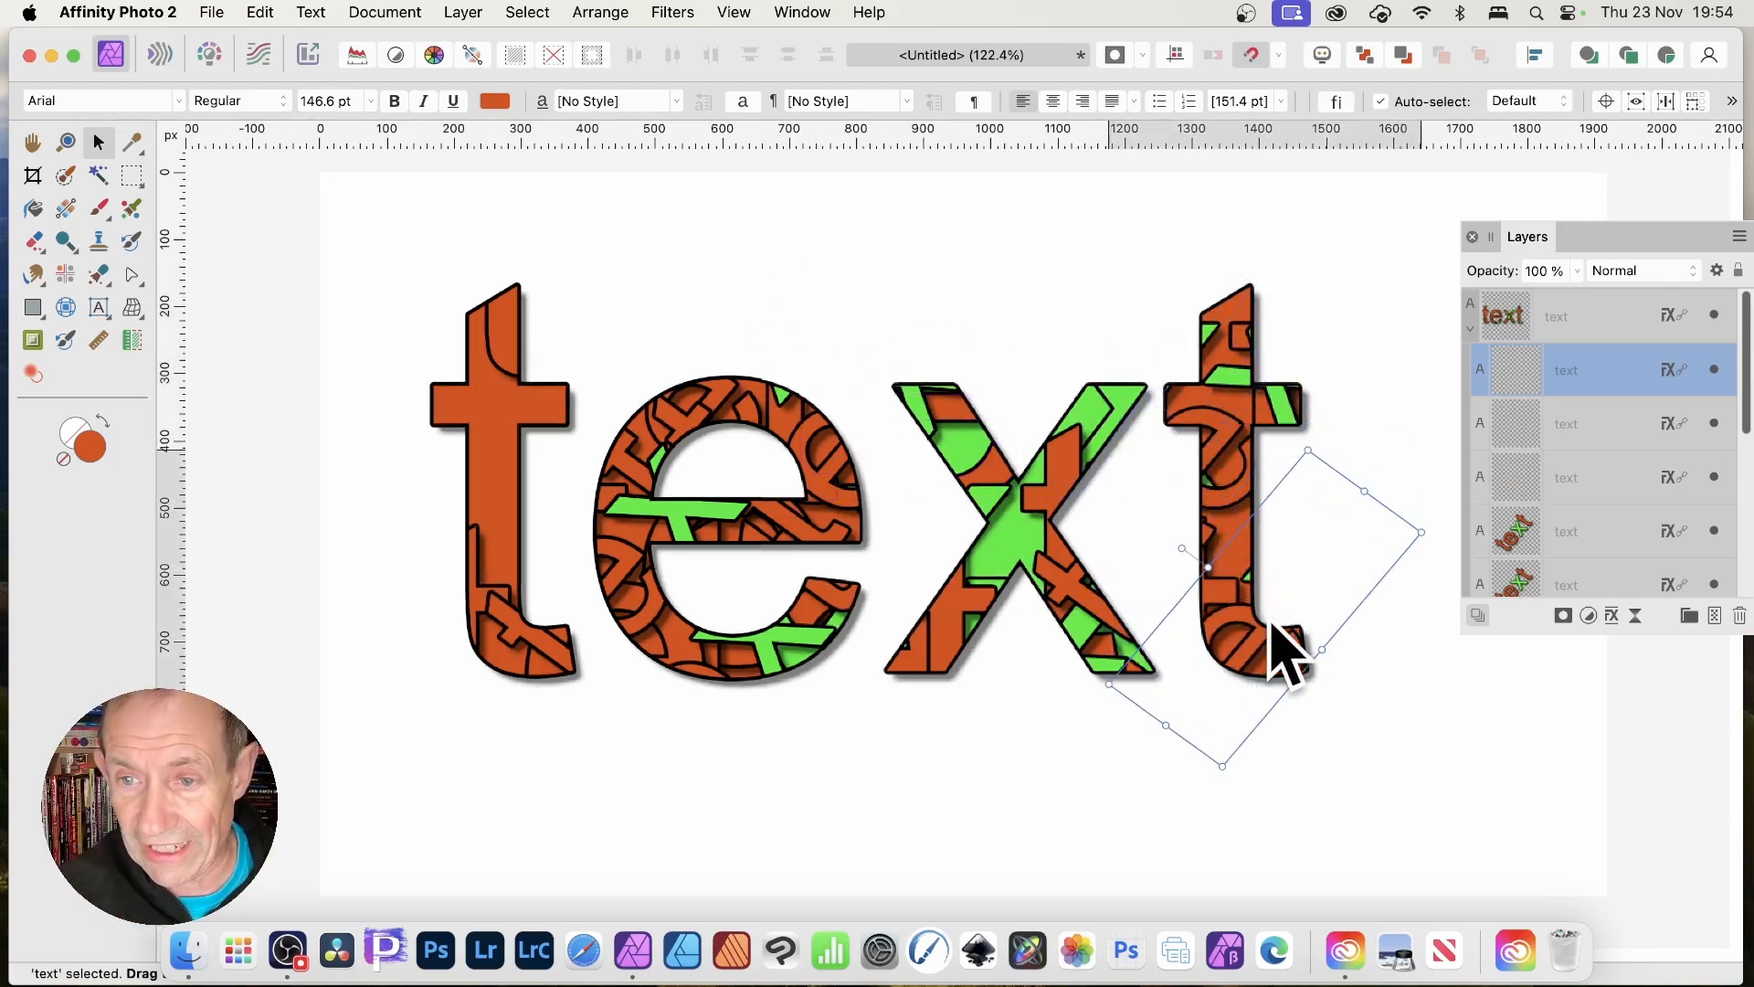
pyautogui.moveTo(1309, 447); pyautogui.dragTo(1410, 615)
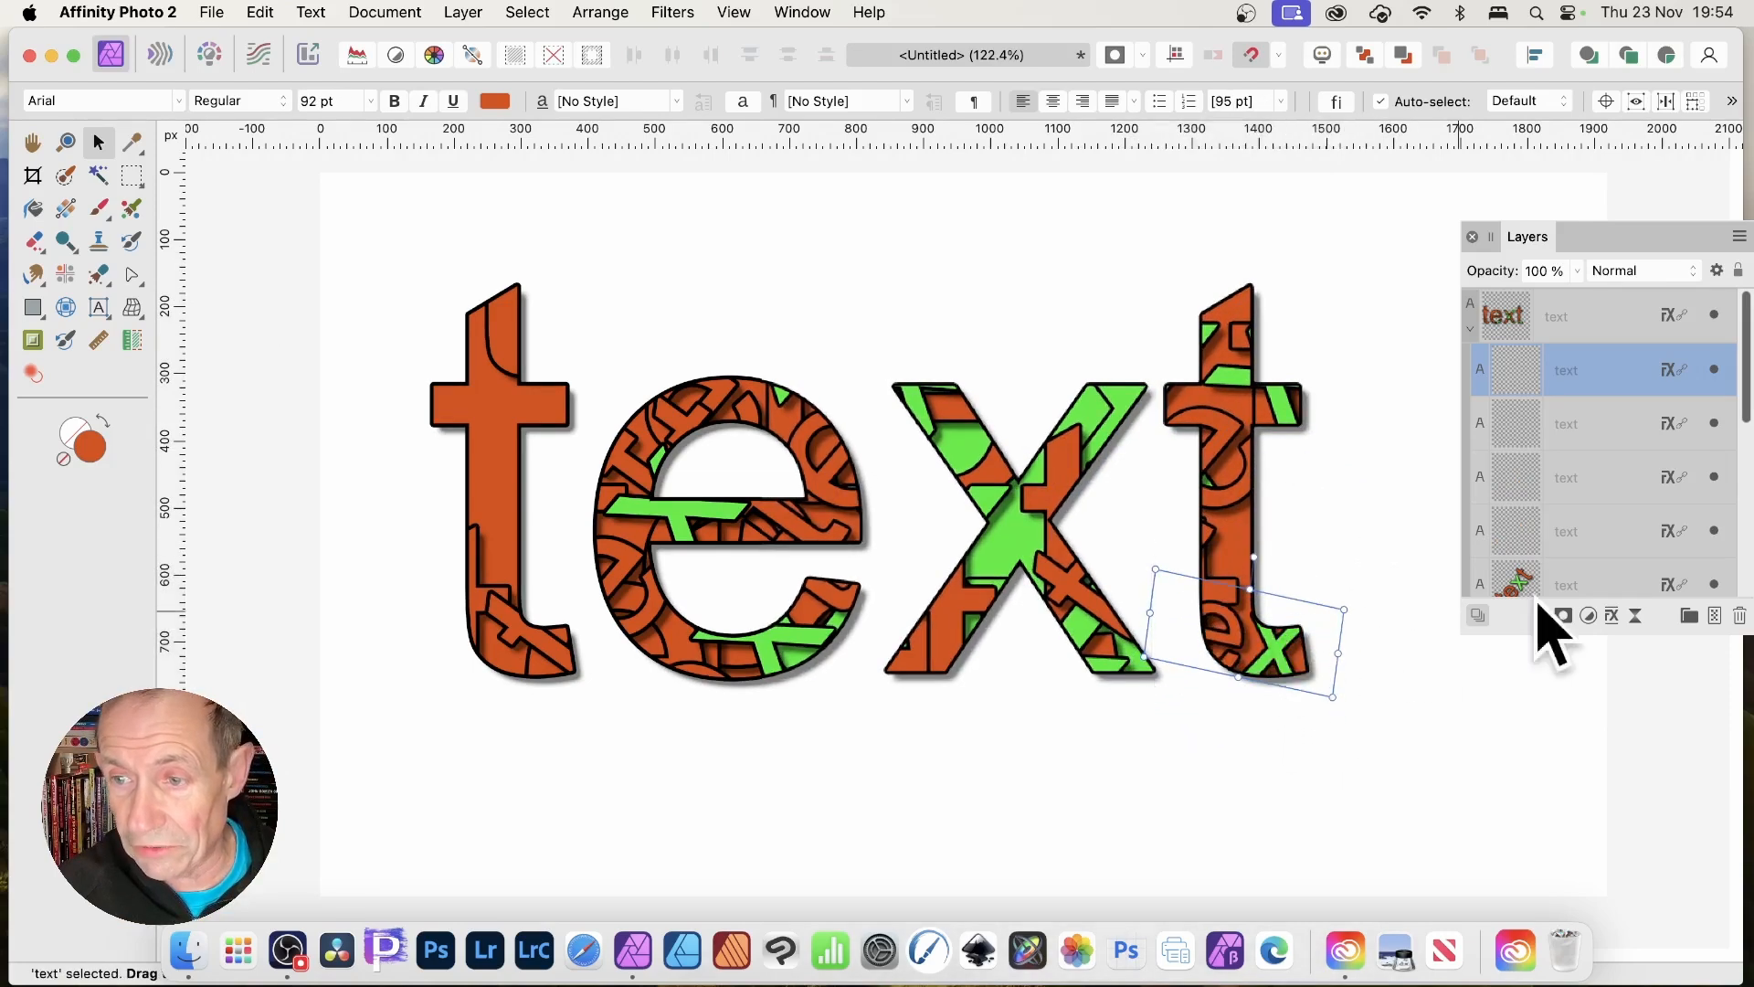
# Check the layer effects, scale the patterned word down, move it right, and Alt-drag duplicates.
pyautogui.click(1612, 617)
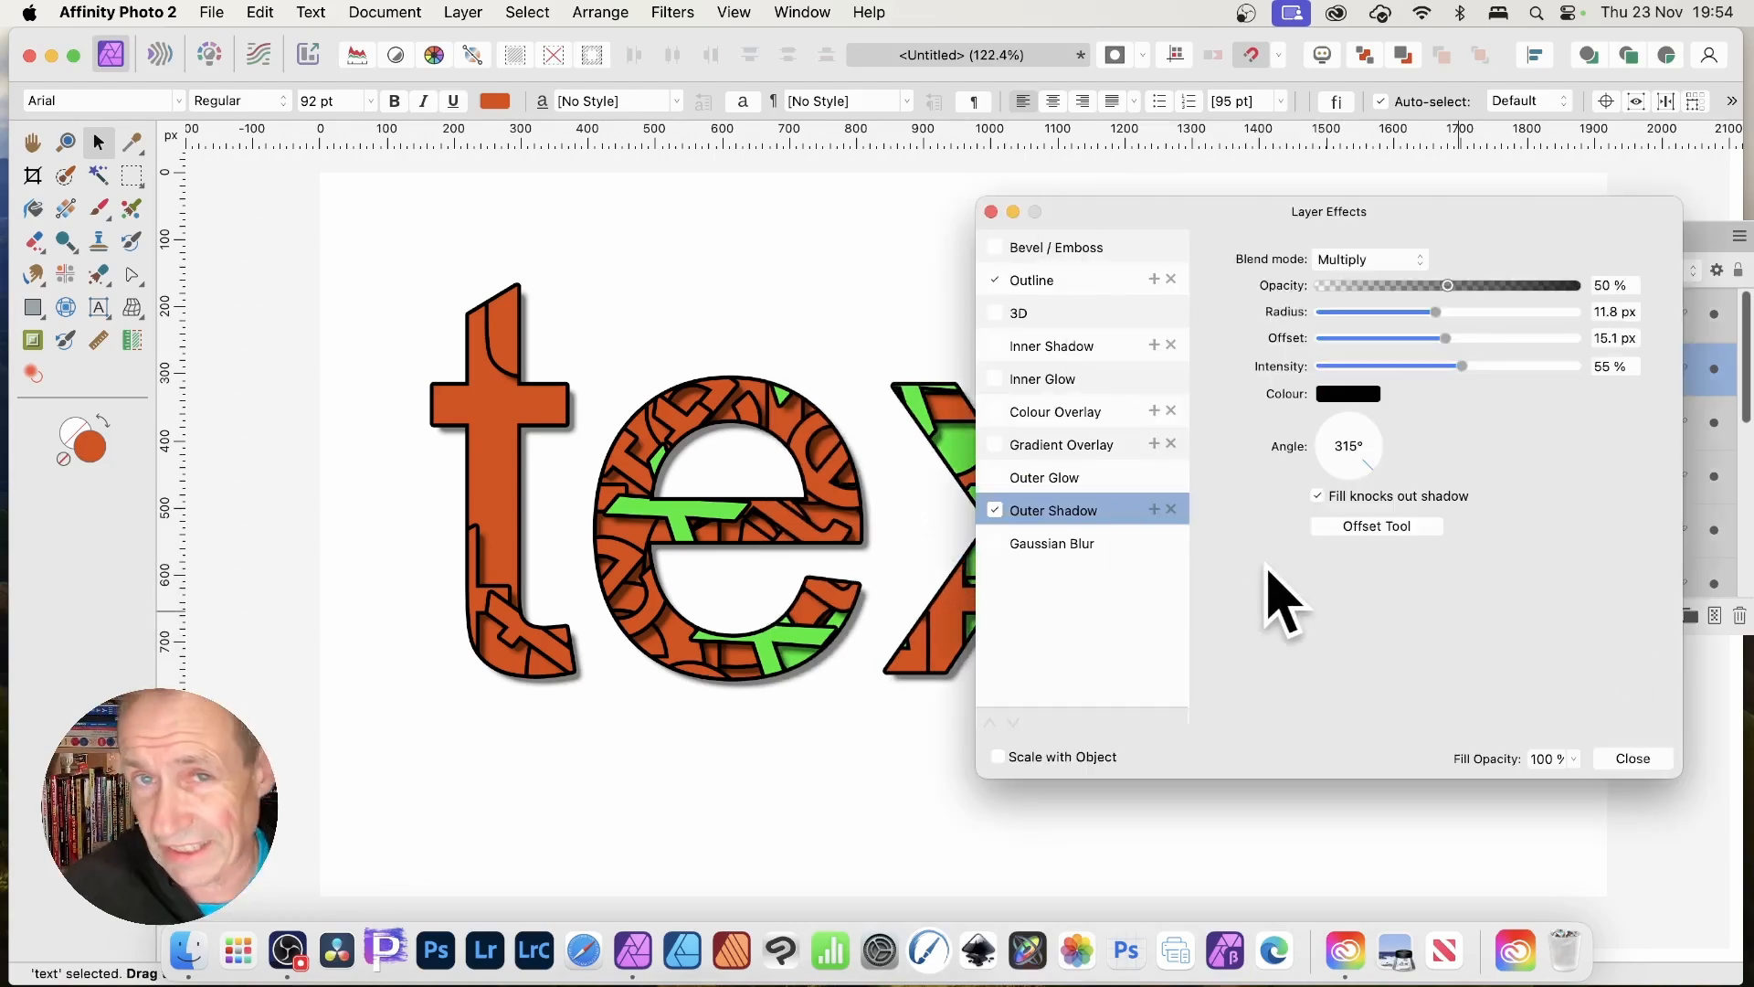
pyautogui.click(1631, 758)
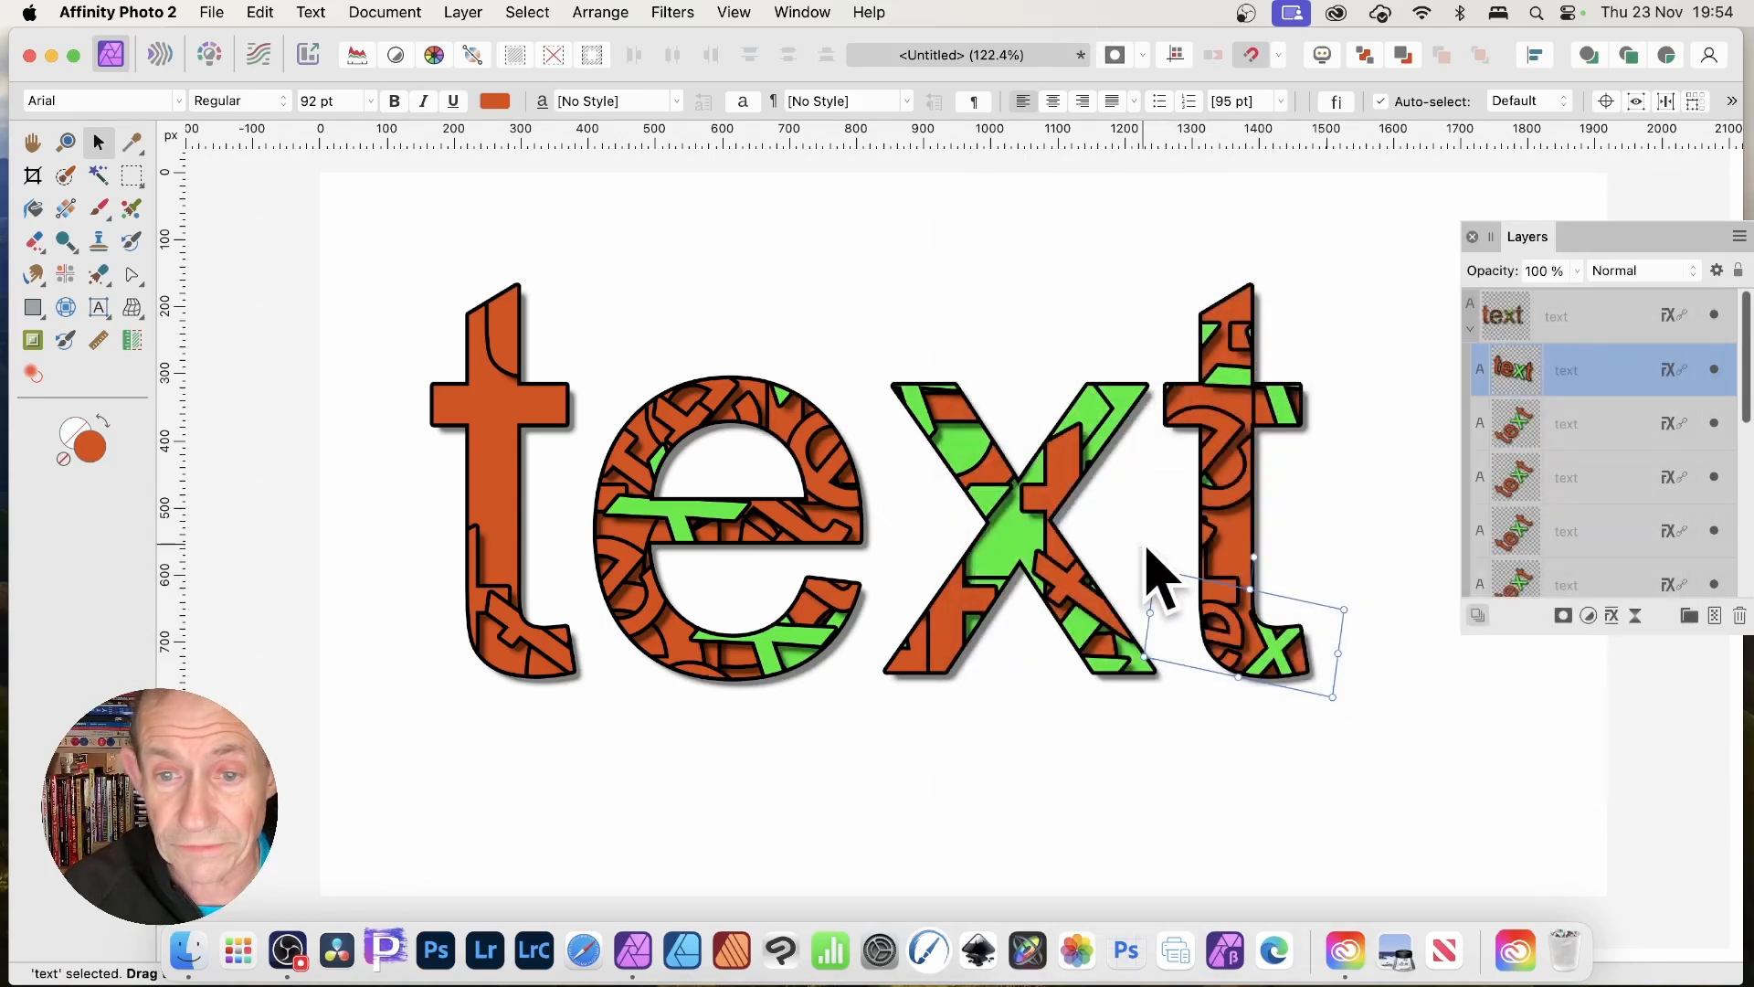
pyautogui.click(1158, 576)
pyautogui.moveTo(1308, 681); pyautogui.dragTo(1254, 653)
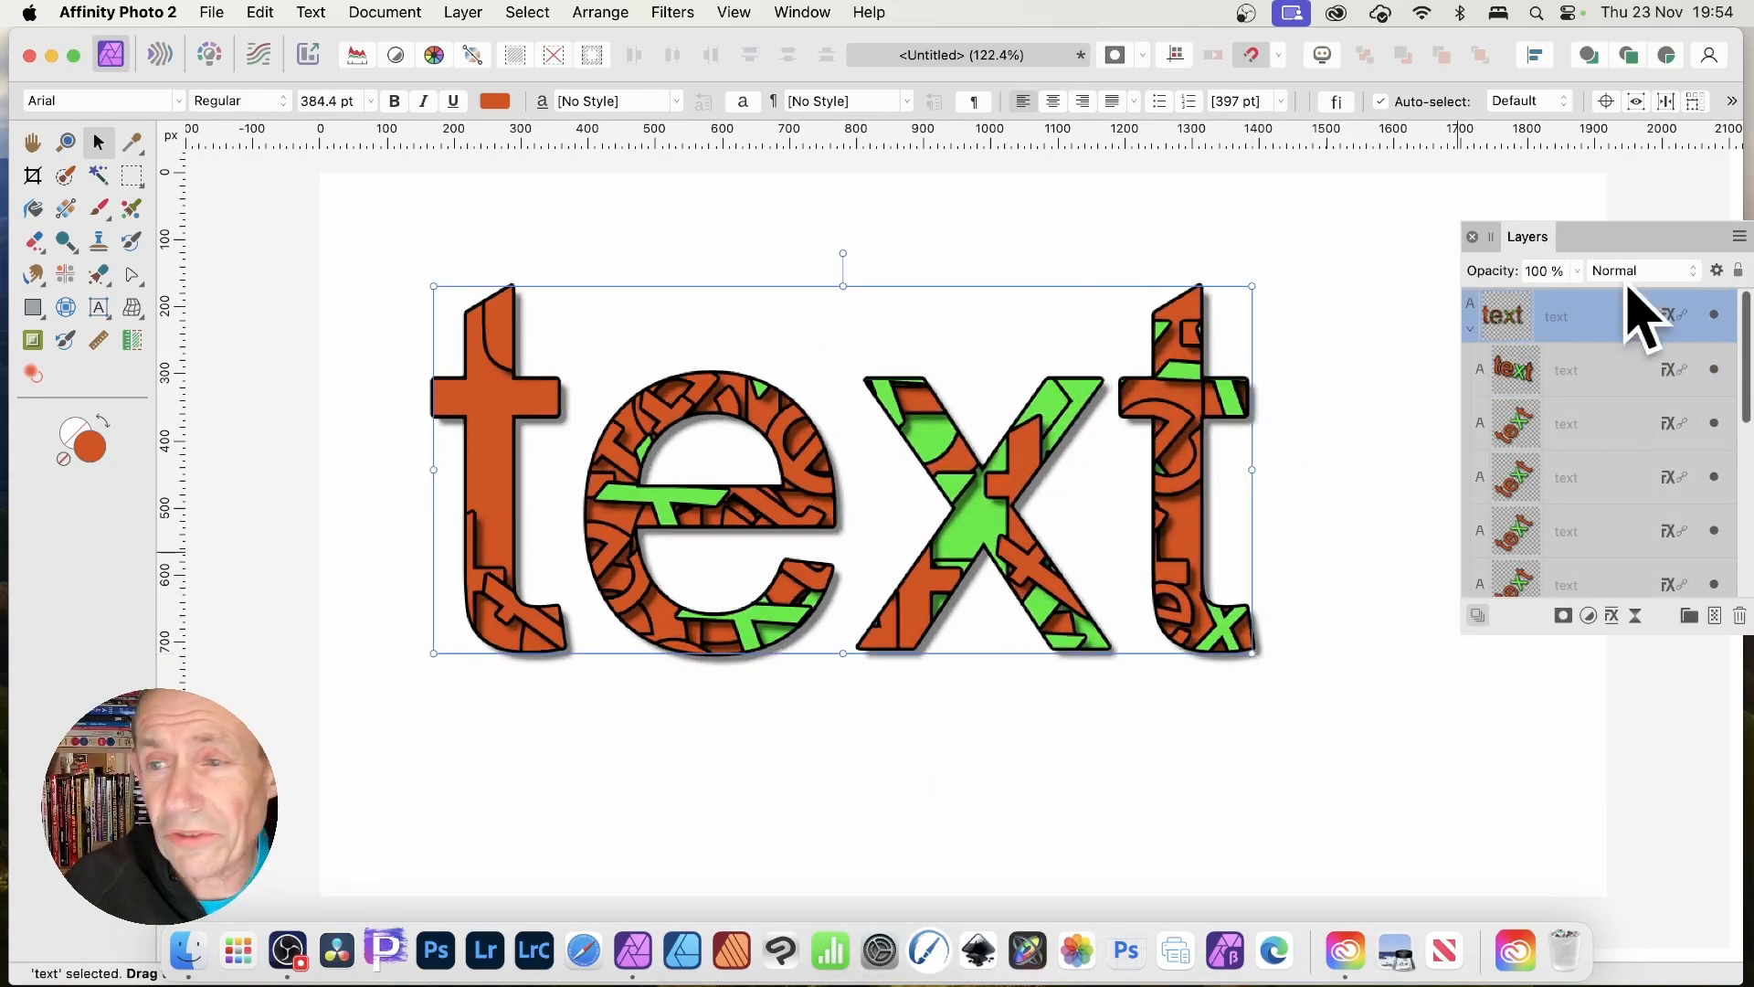
pyautogui.moveTo(1252, 653); pyautogui.dragTo(1112, 588)
pyautogui.moveTo(1078, 501); pyautogui.dragTo(1194, 529)
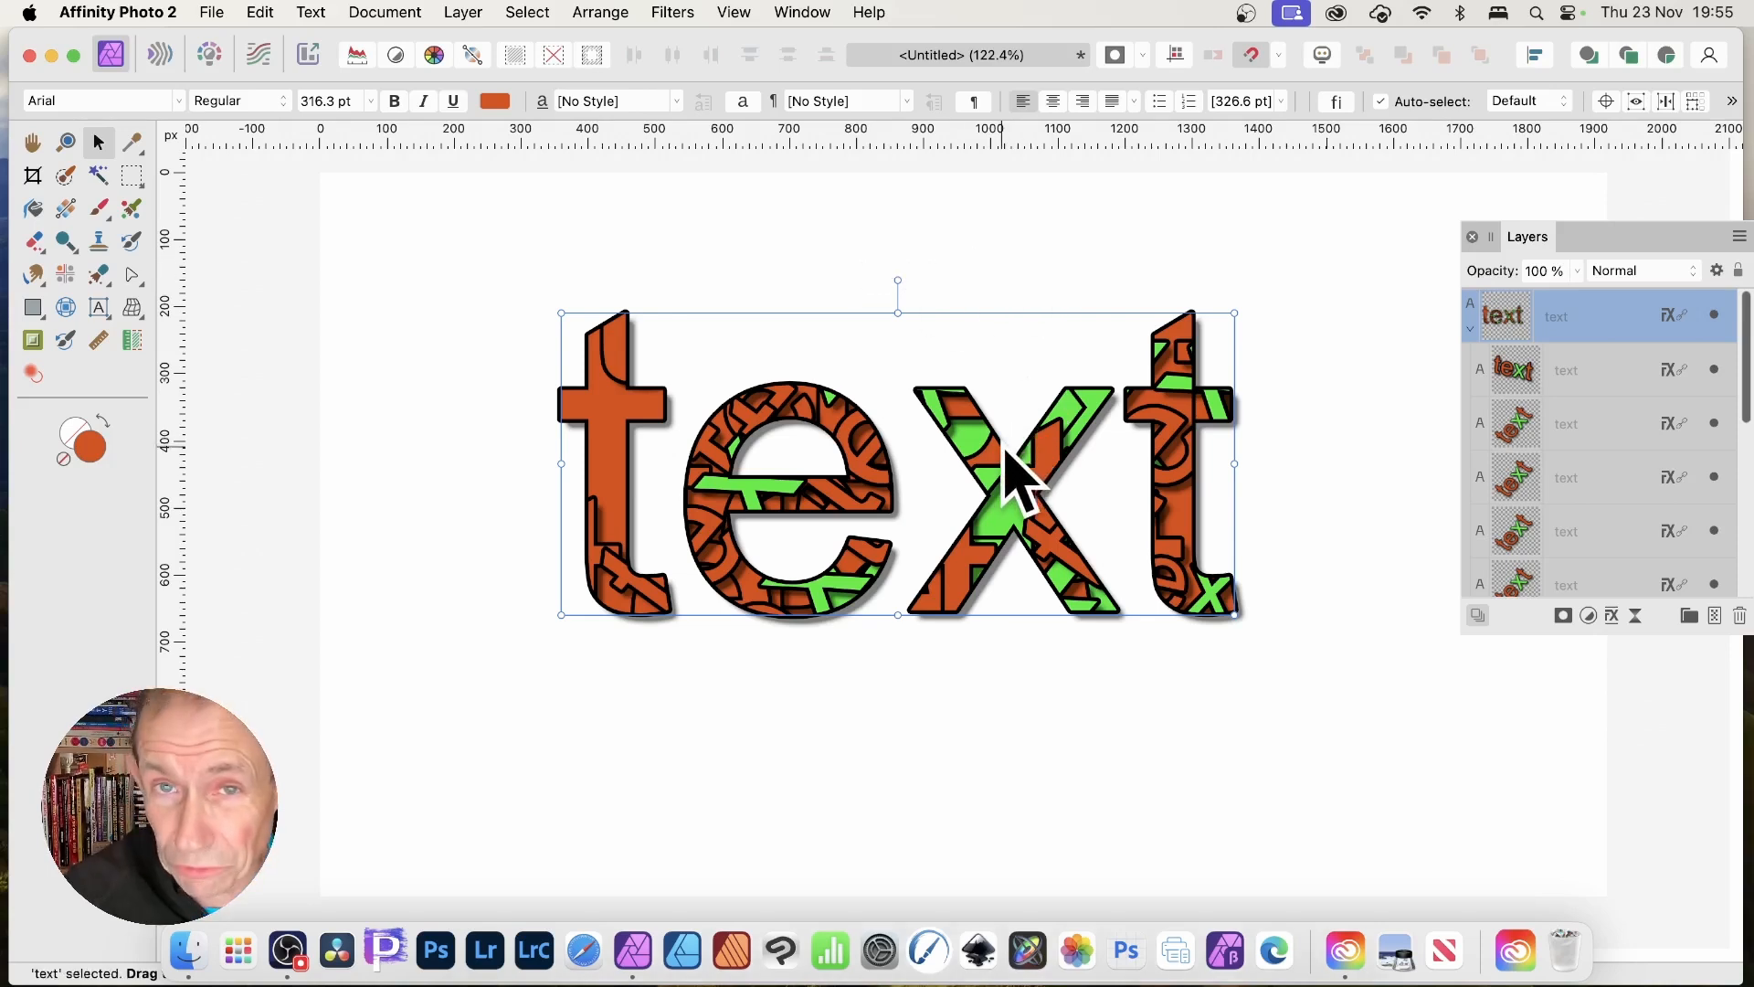
pyautogui.moveTo(1013, 488); pyautogui.dragTo(1298, 694)
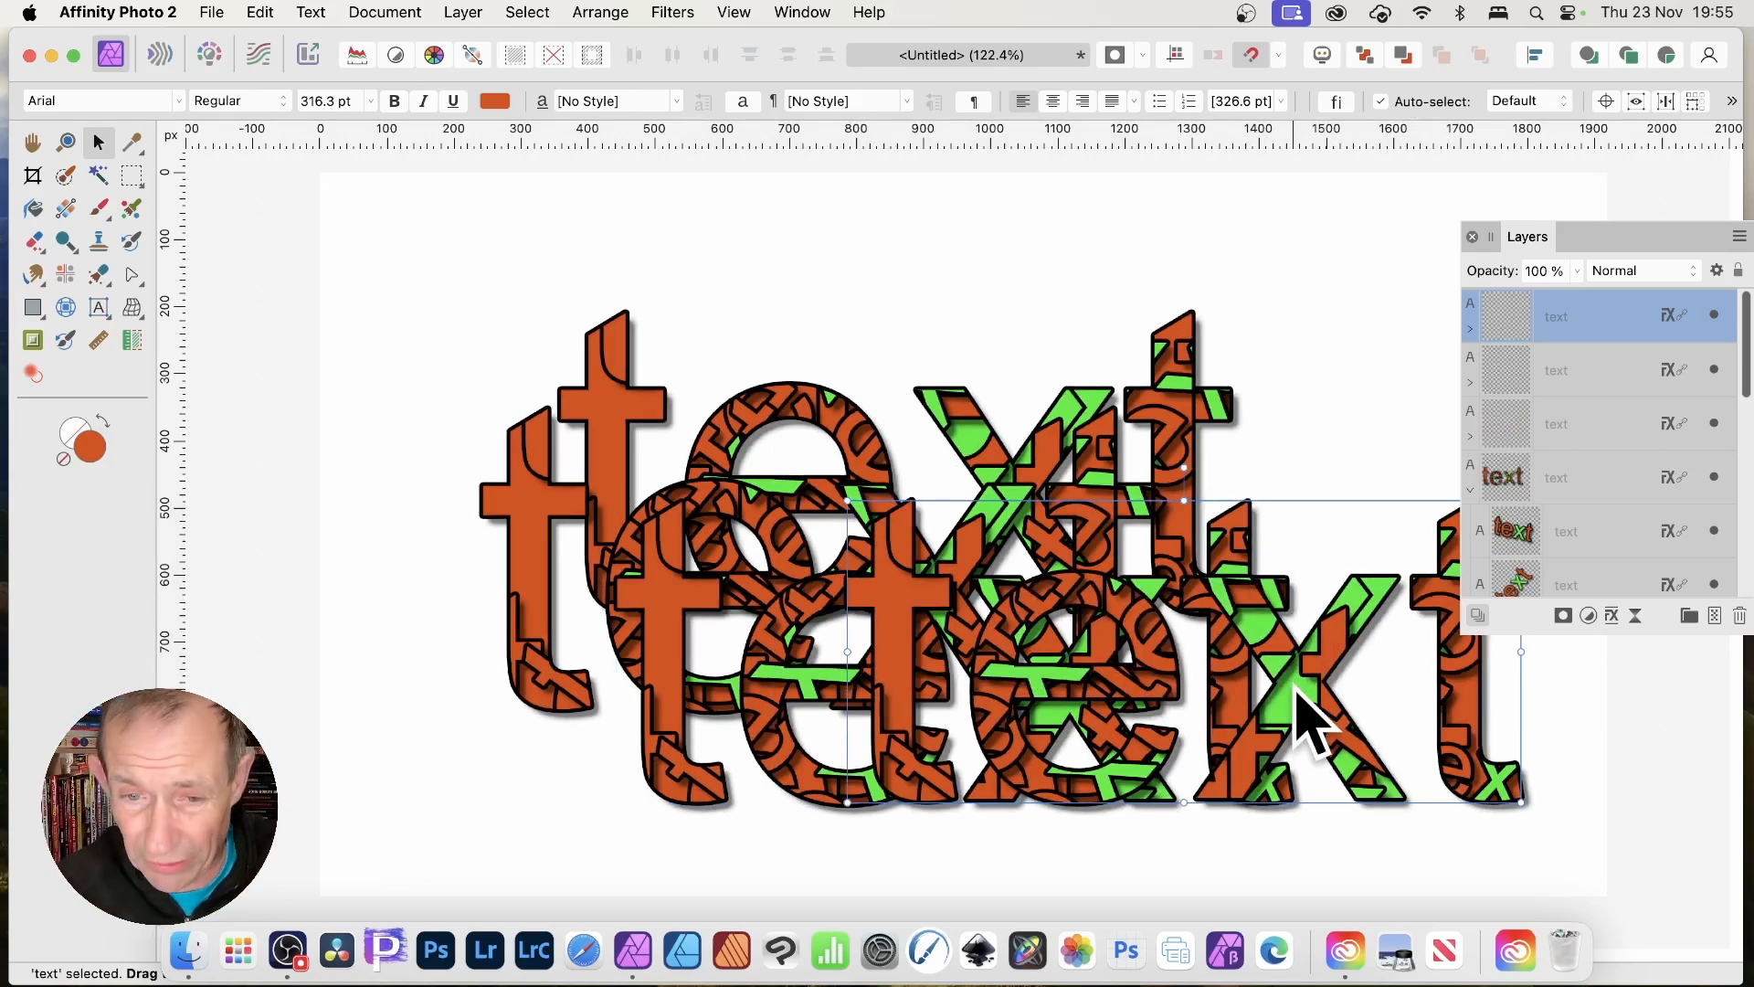
# Select the linked fragment layer and retype its text as 'wOR' so copies read wORD.
pyautogui.click(1522, 535)
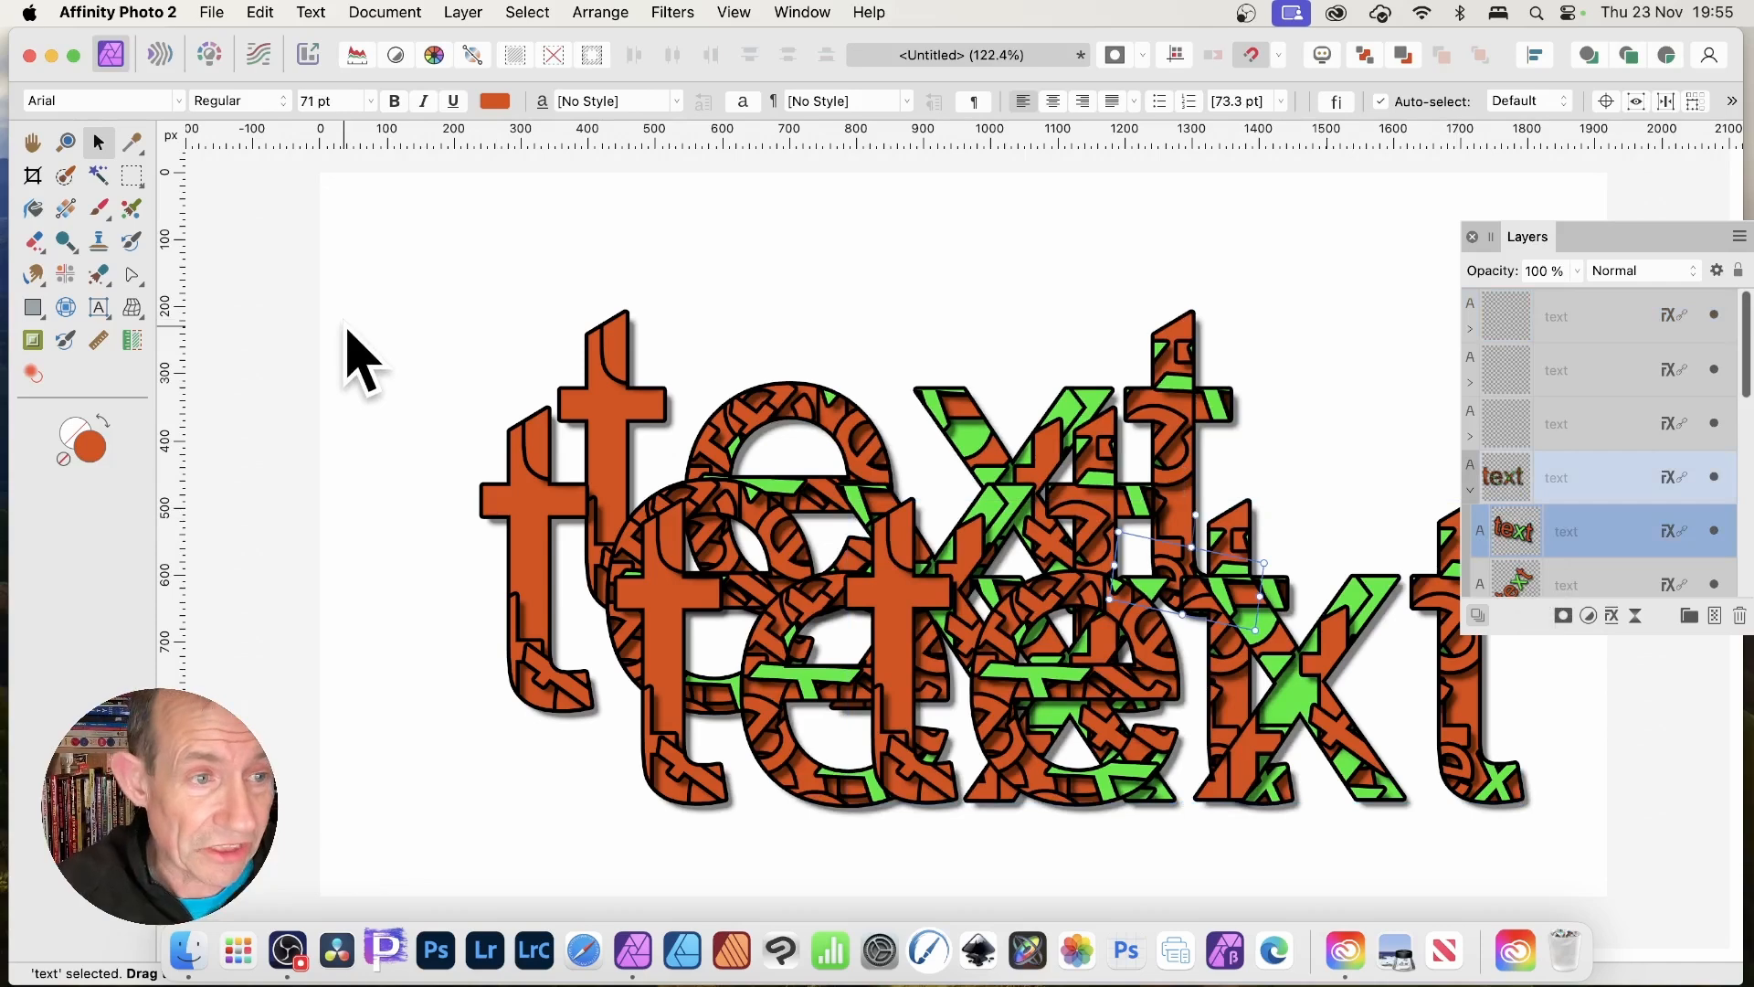
pyautogui.click(100, 309)
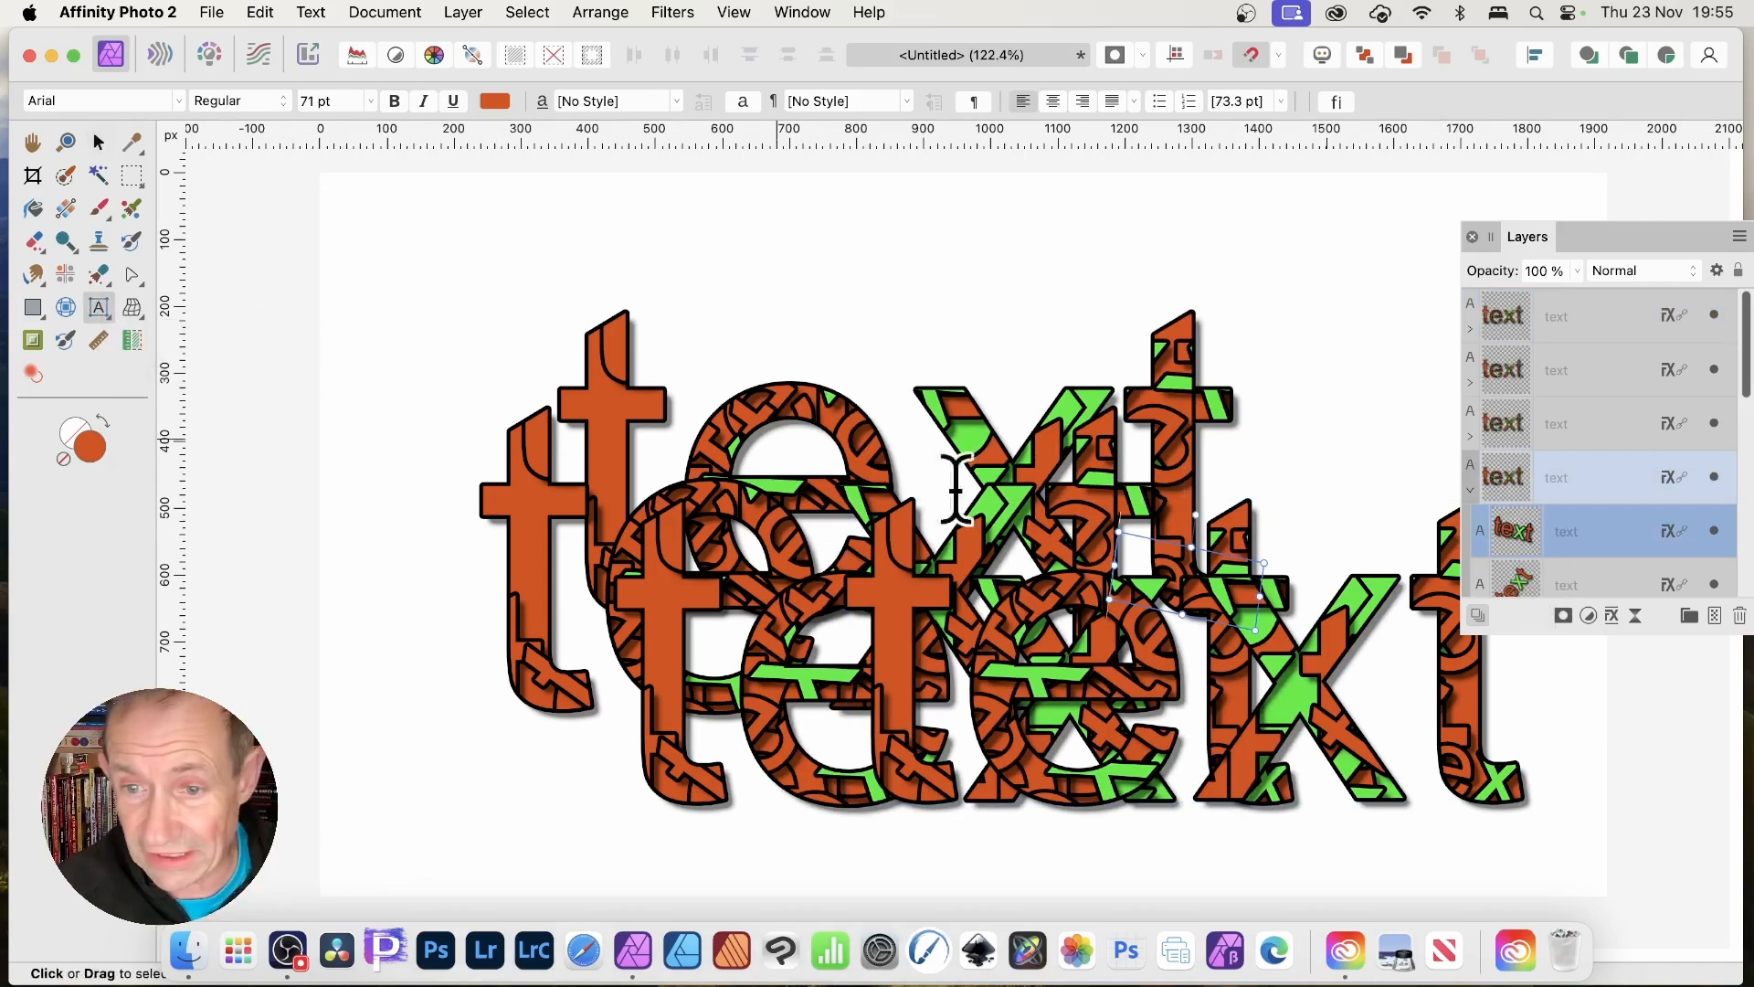
pyautogui.moveTo(1254, 594); pyautogui.dragTo(1031, 548)
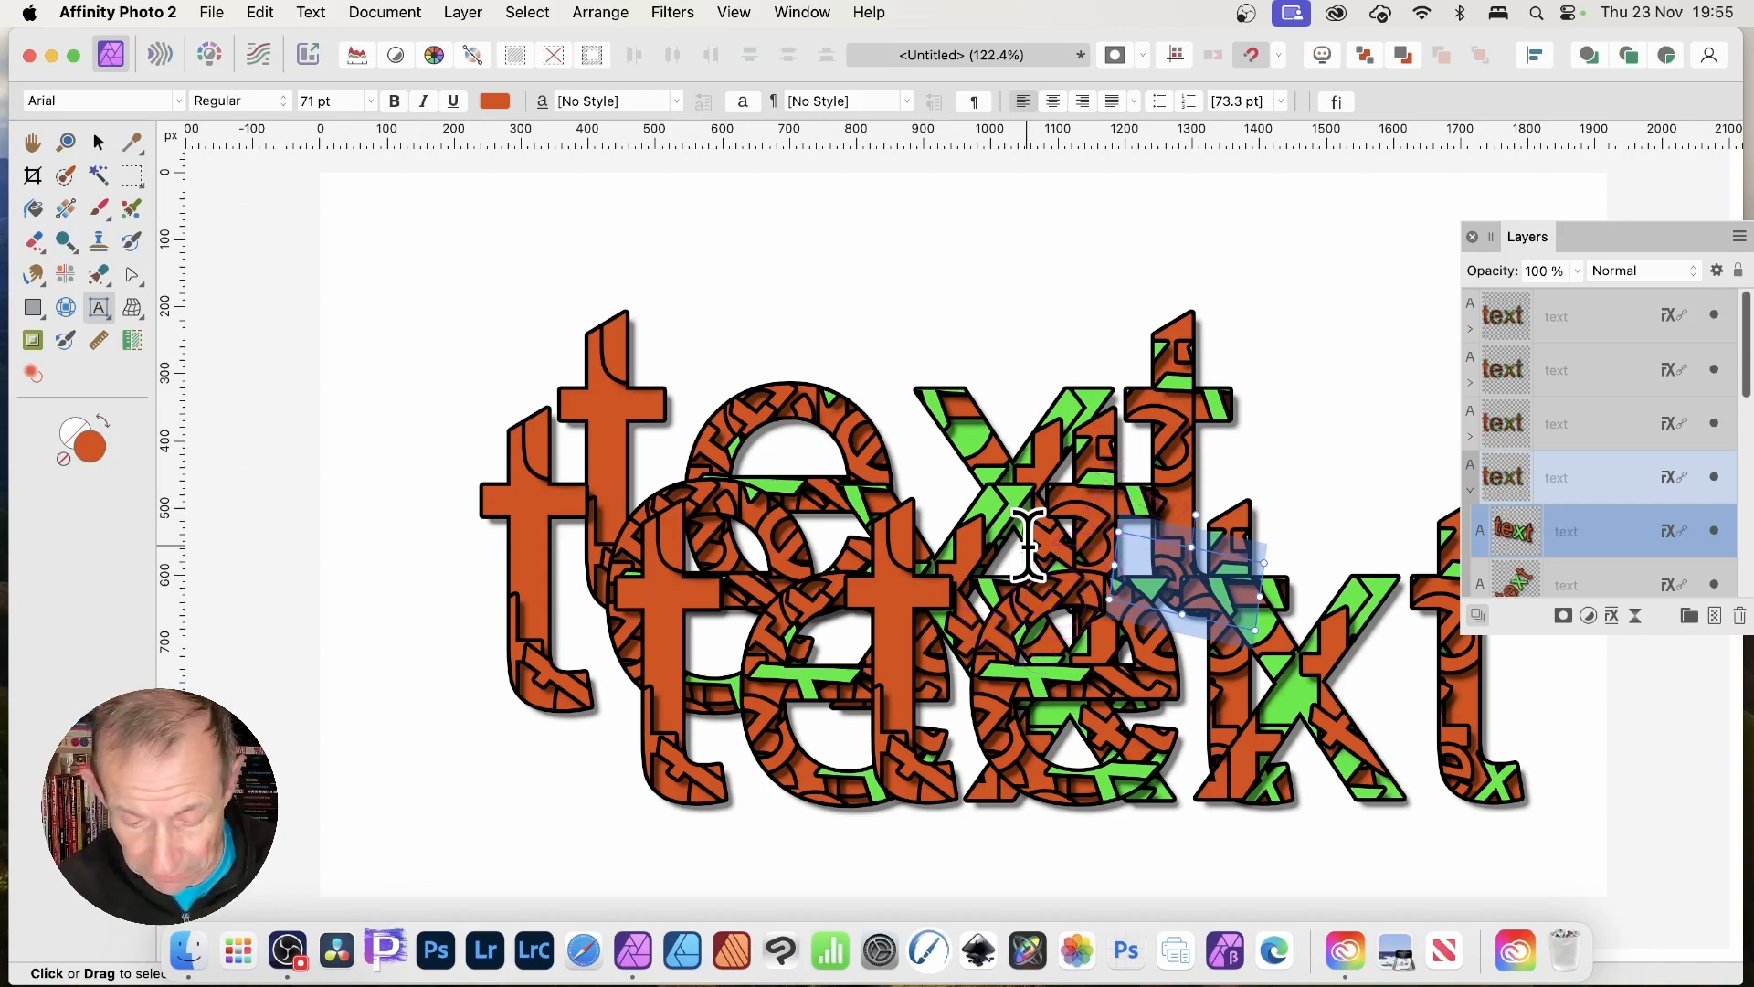
pyautogui.write('wORD')
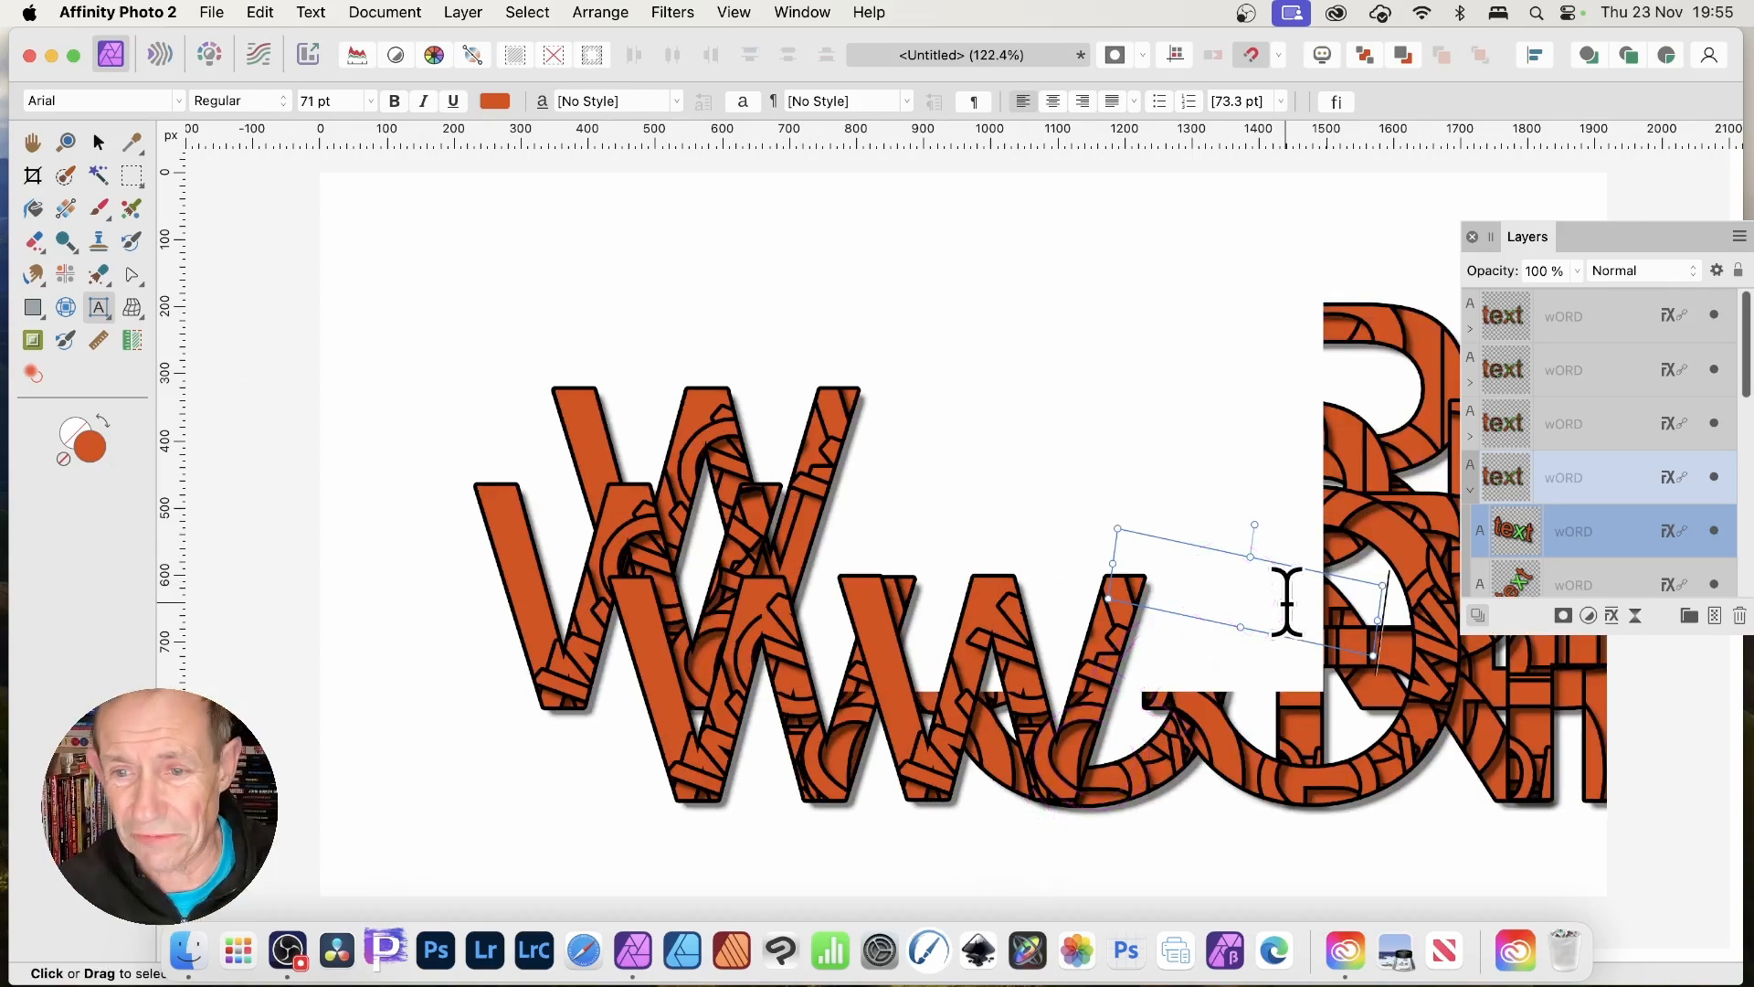
# Make the fragment's wORD text bright green (R 34, G 255, B 49), then deselect.
pyautogui.moveTo(1308, 603); pyautogui.dragTo(1237, 588)
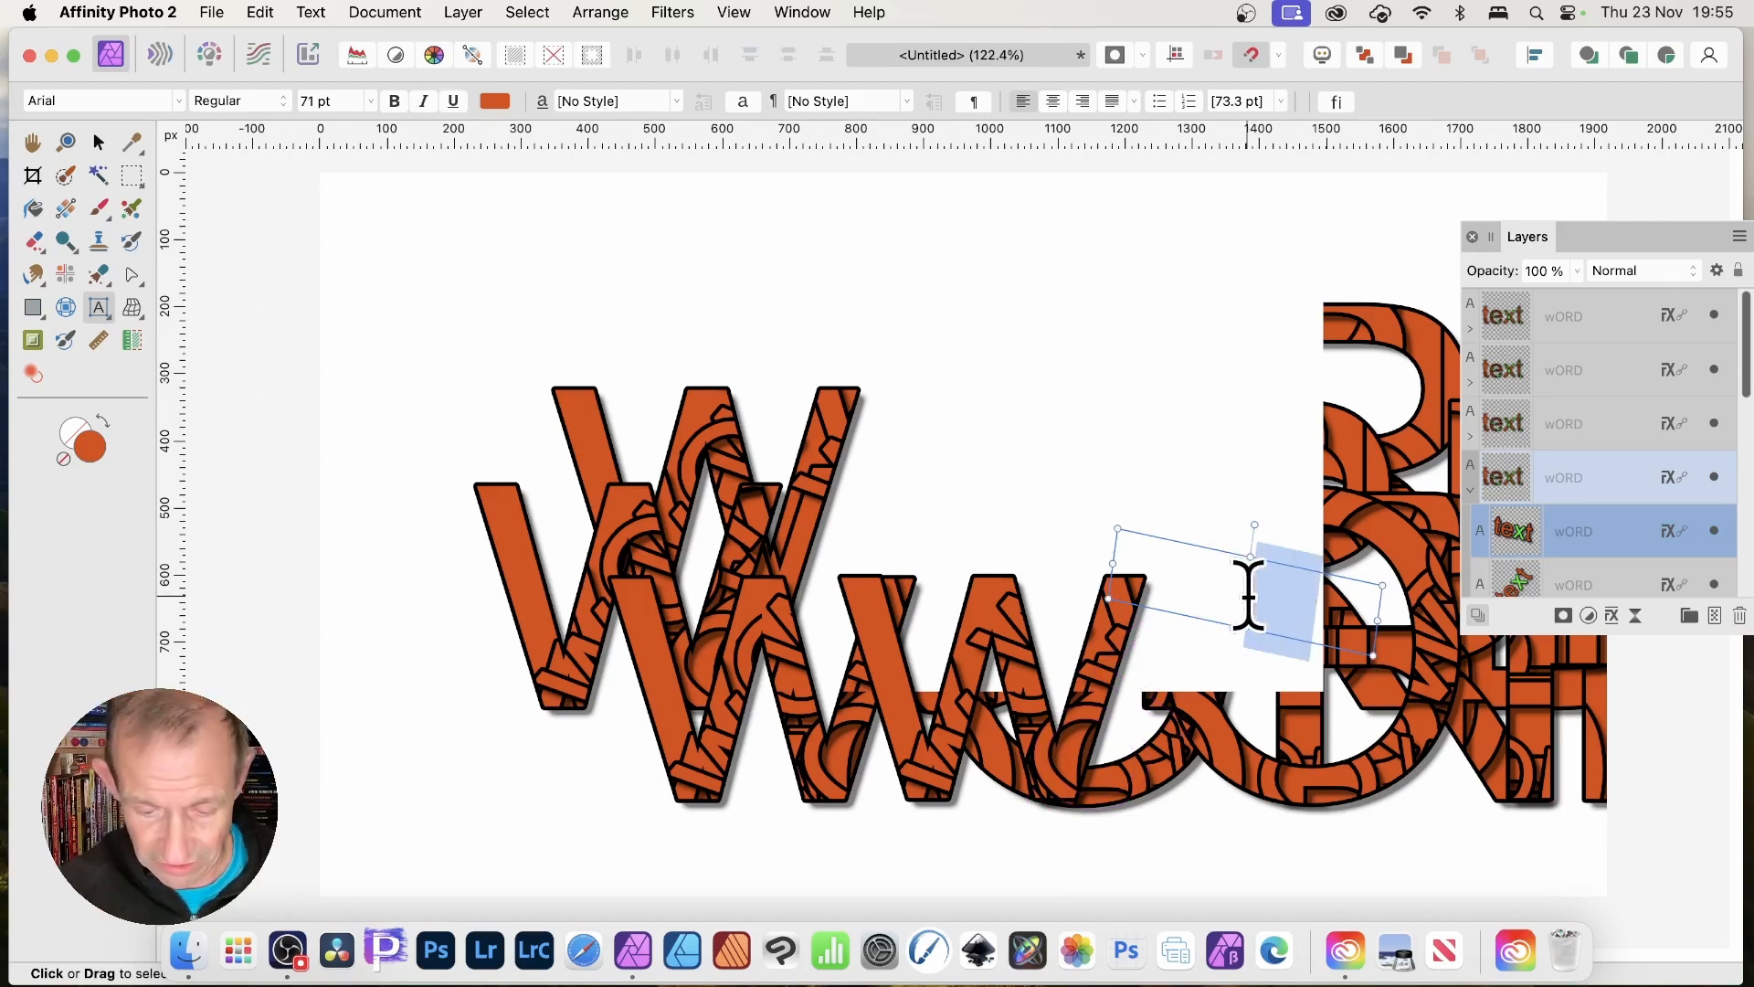
pyautogui.click(497, 102)
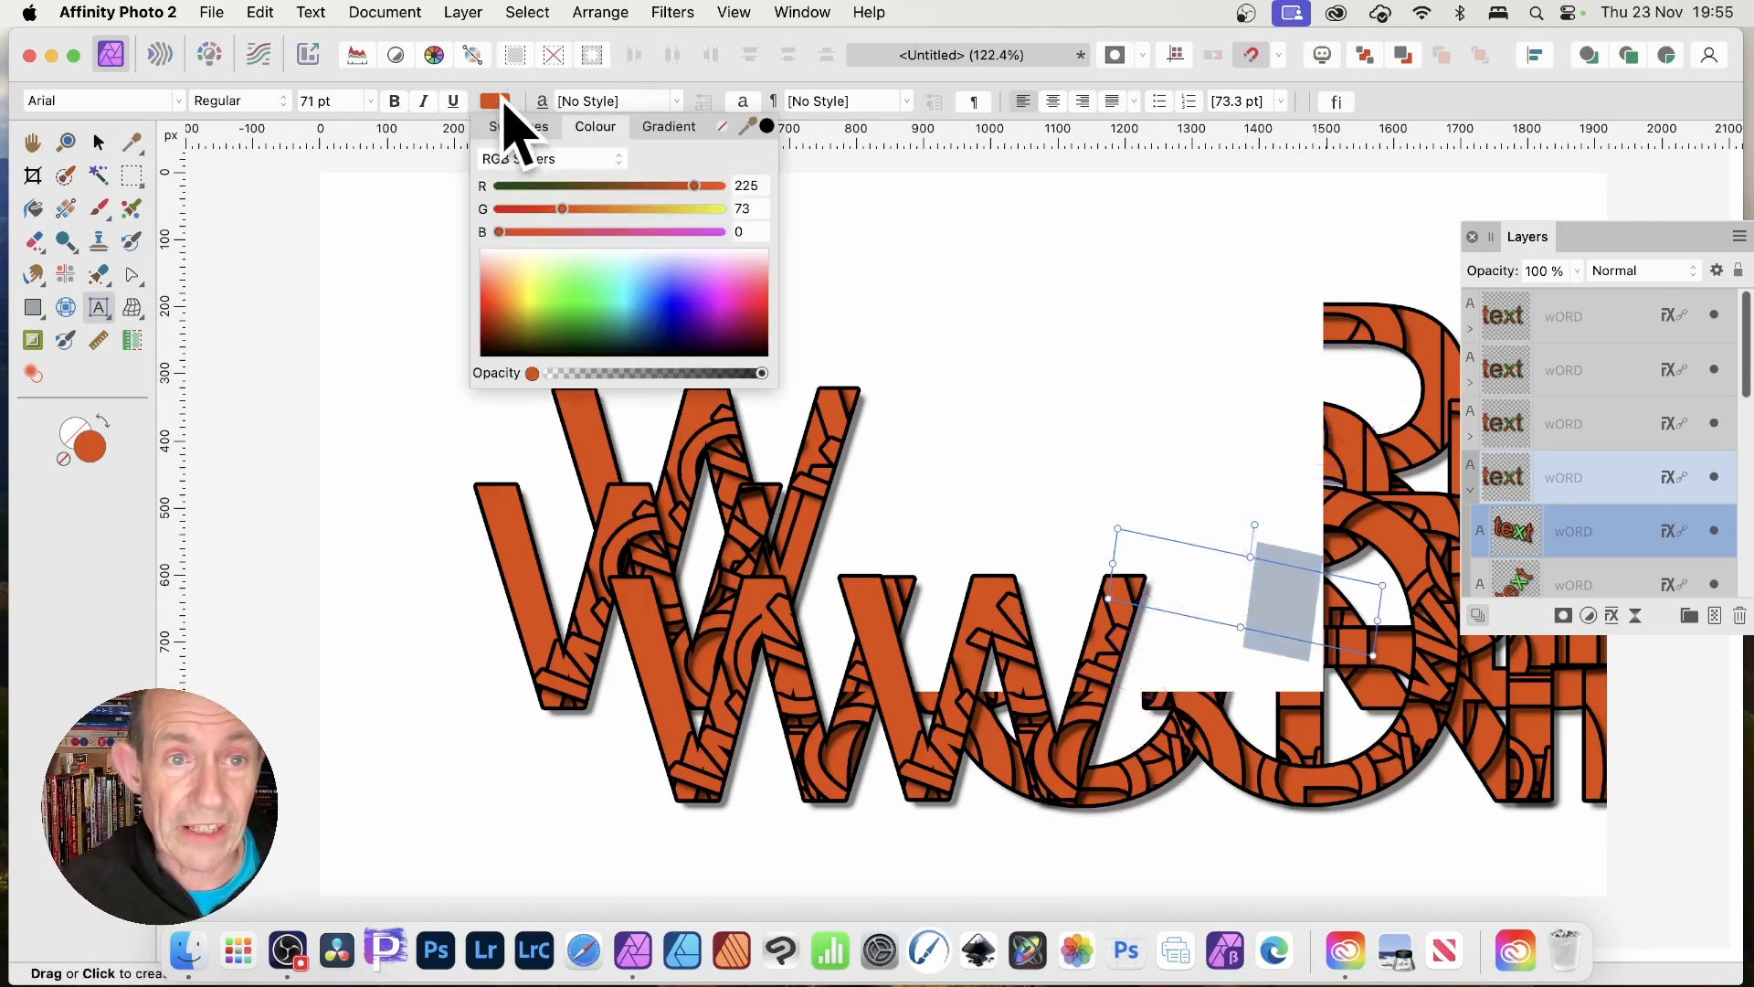
pyautogui.click(625, 292)
pyautogui.click(588, 320)
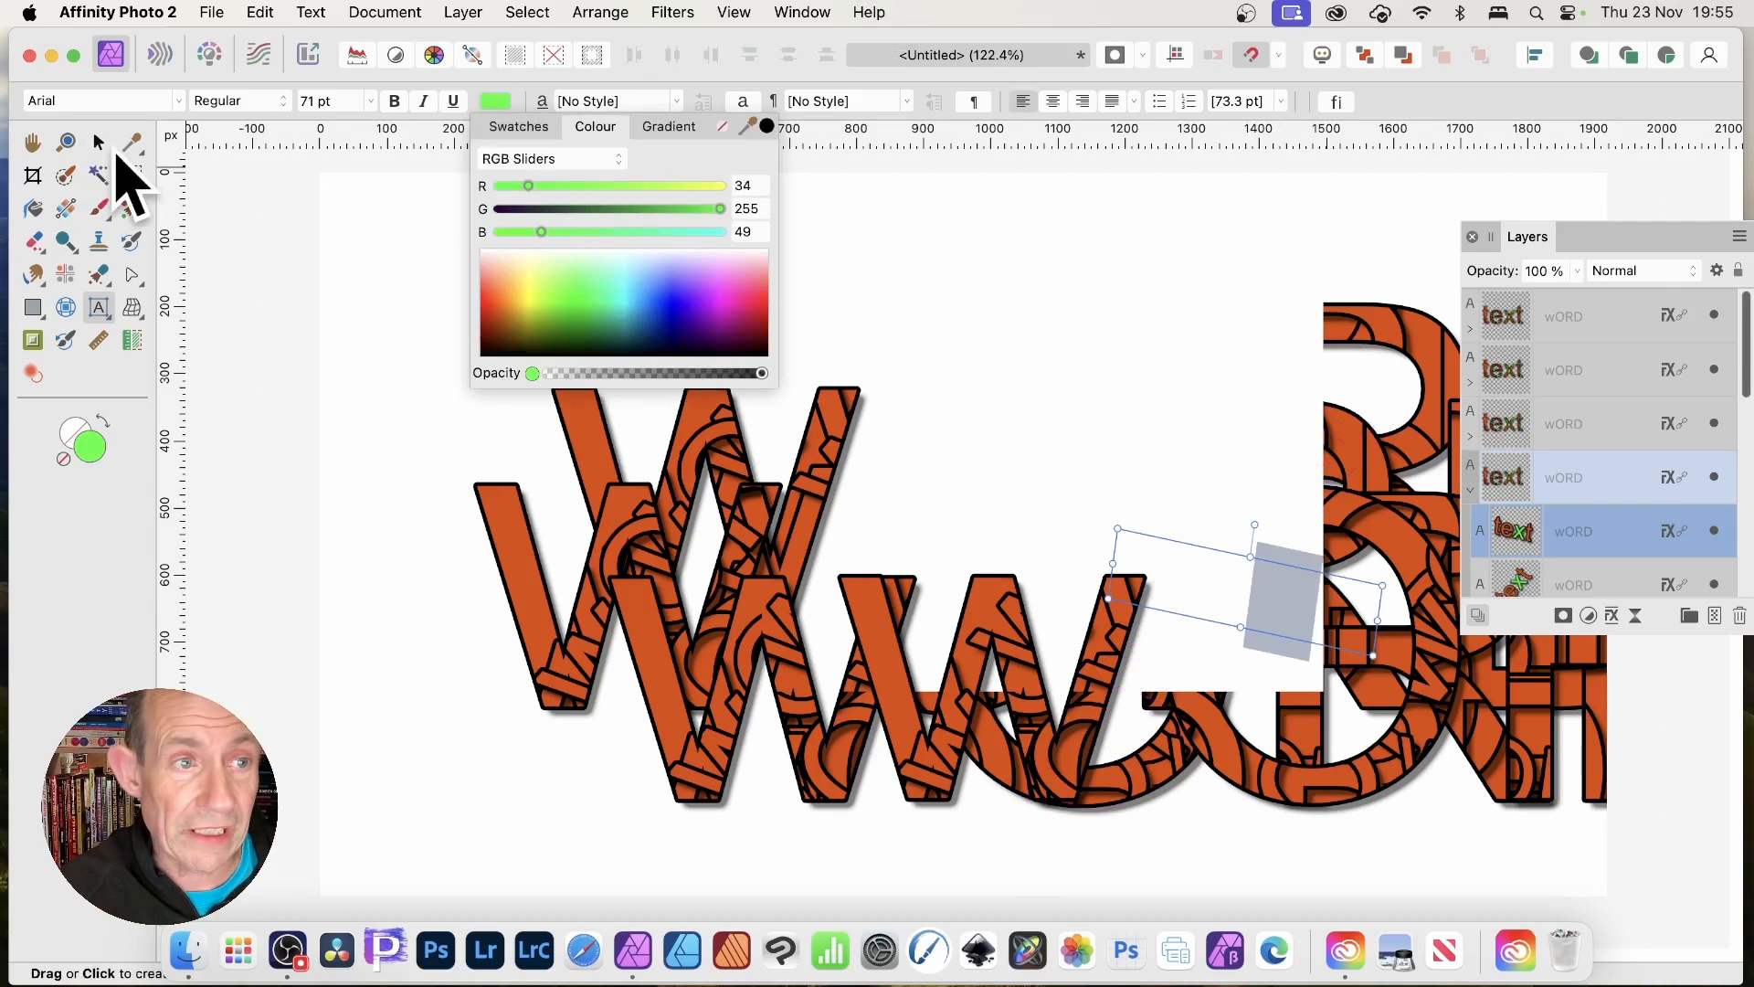
pyautogui.click(98, 144)
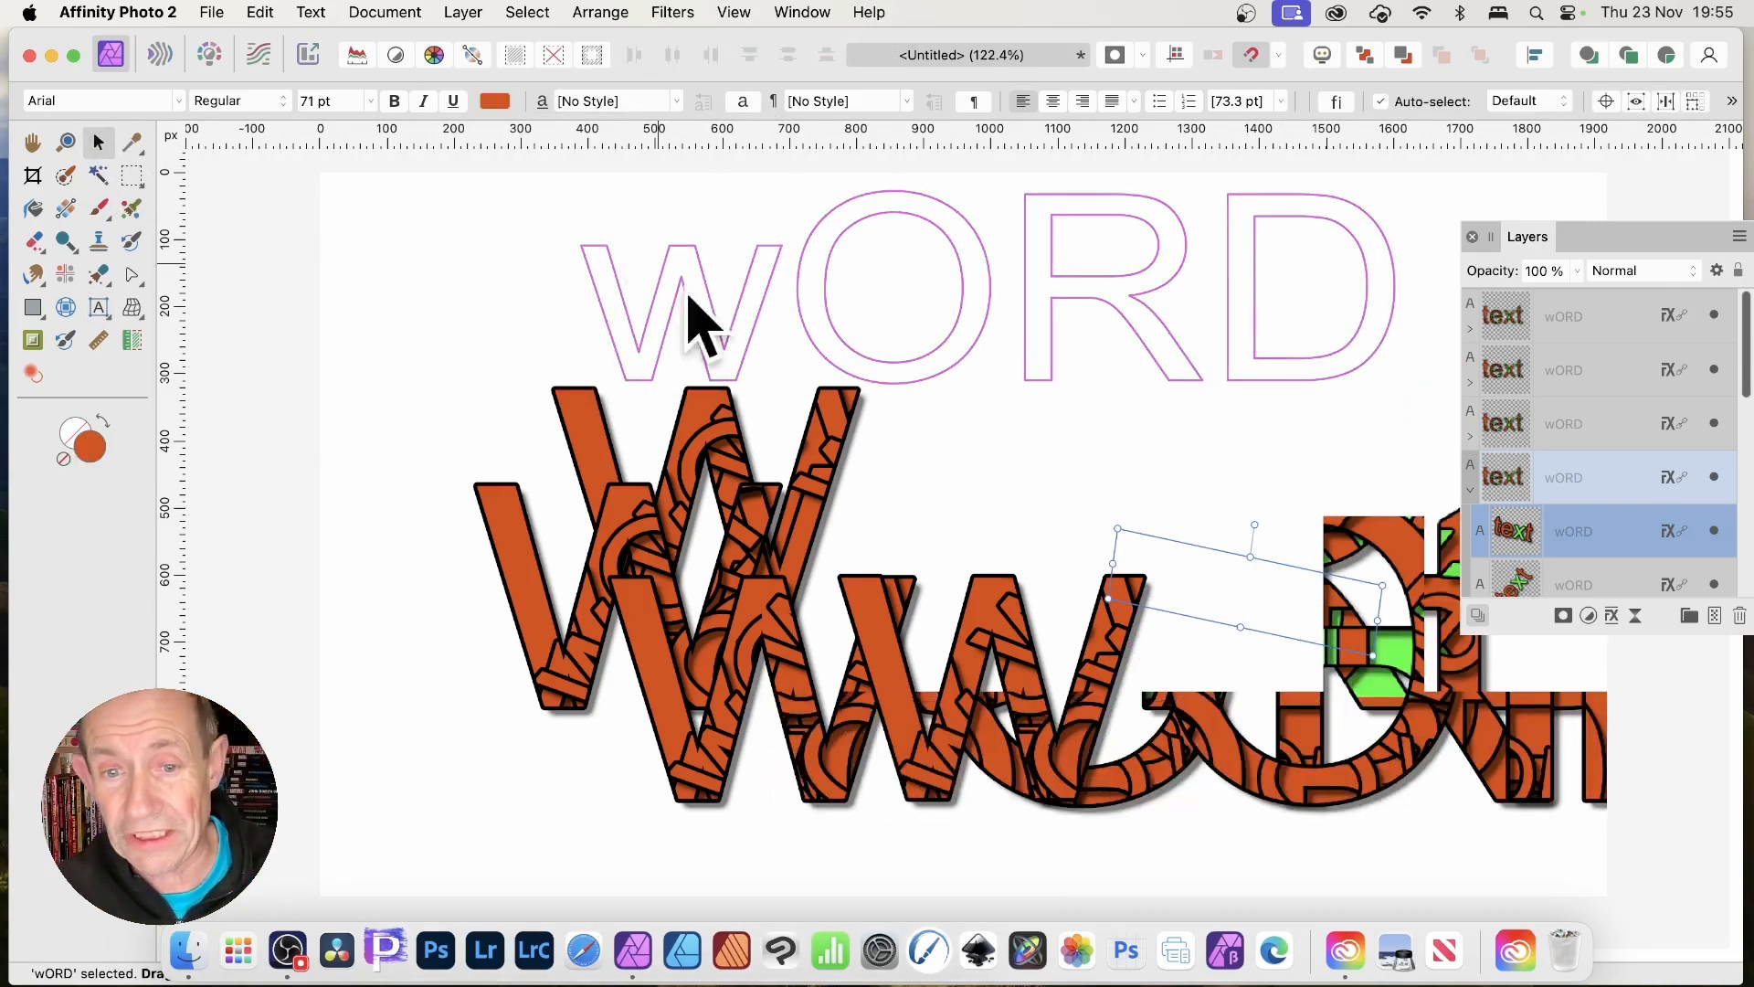
pyautogui.click(442, 692)
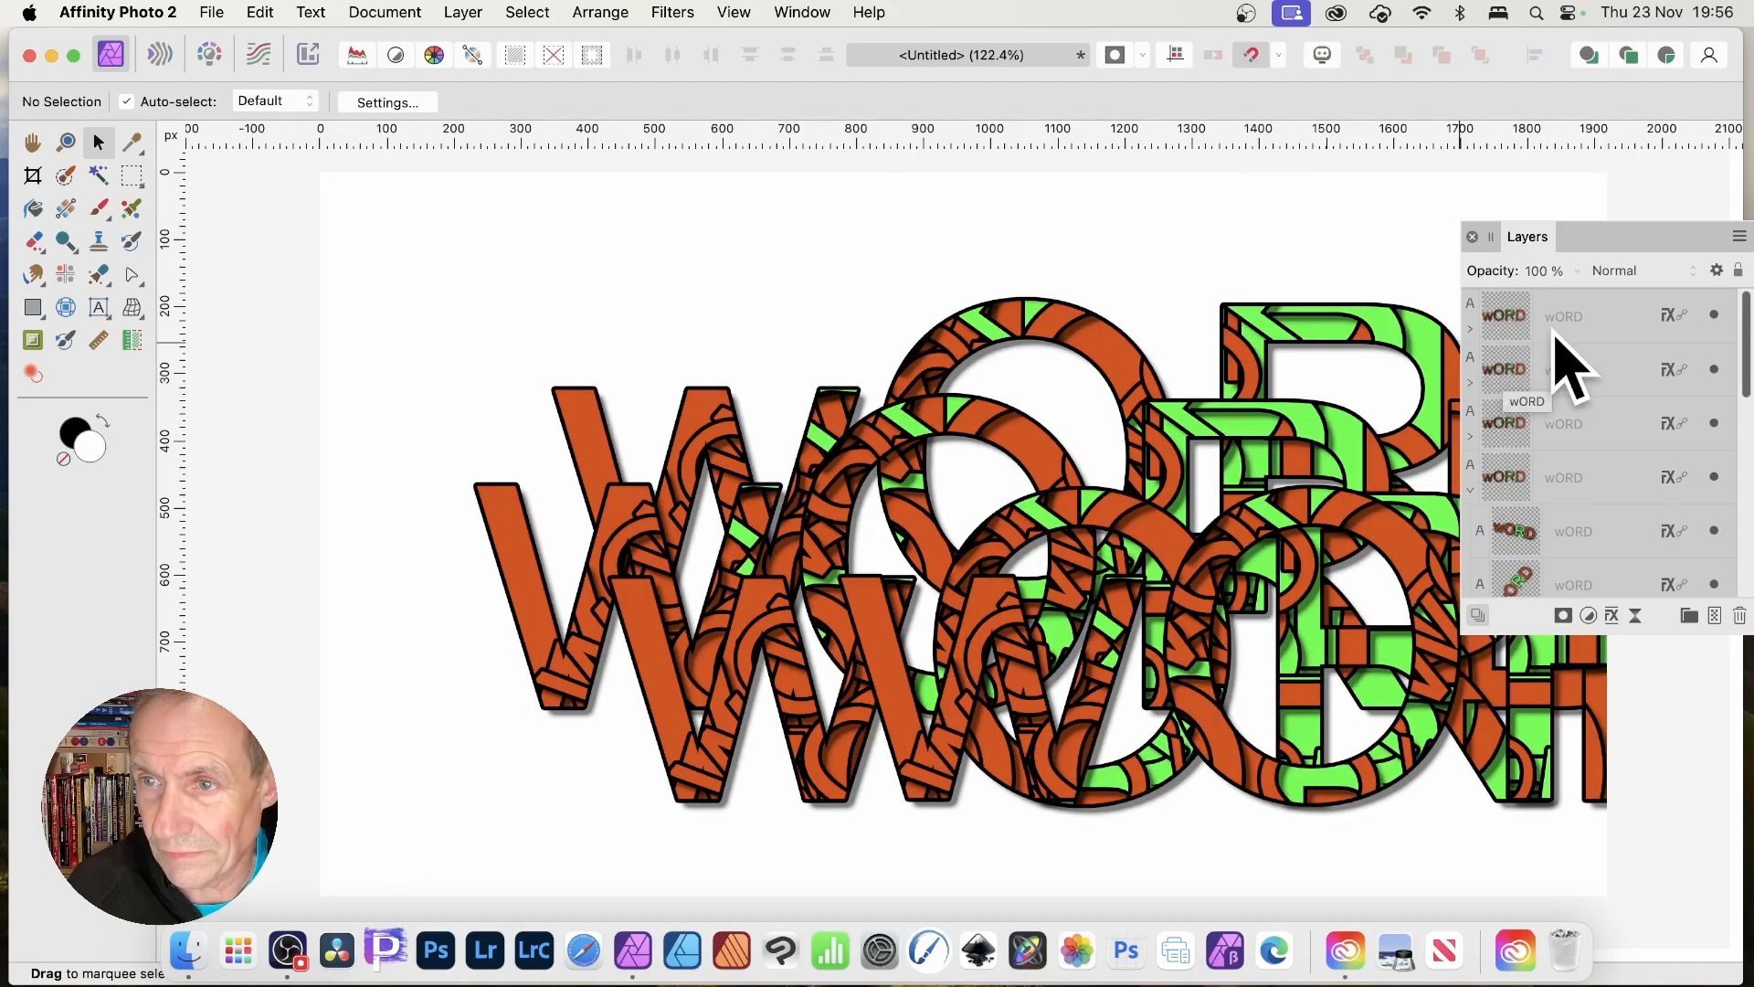
# Select the top wORD layer and expand the context toolbar's extra options.
pyautogui.click(1519, 322)
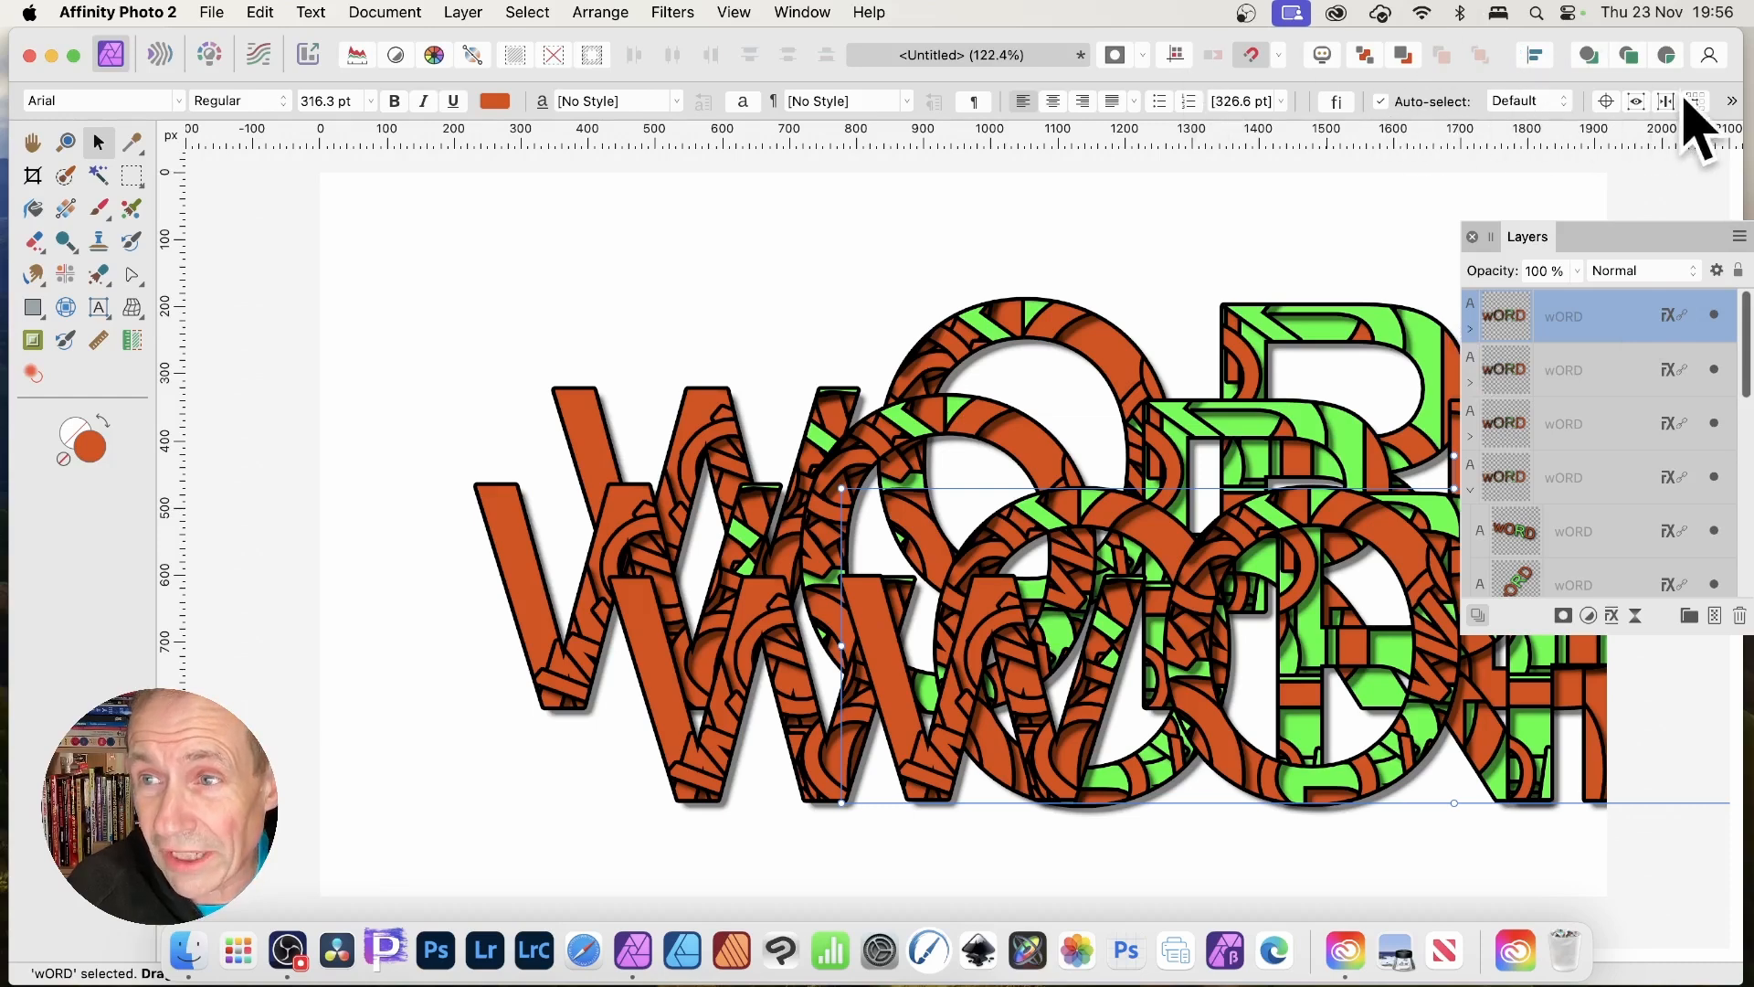
pyautogui.click(1733, 101)
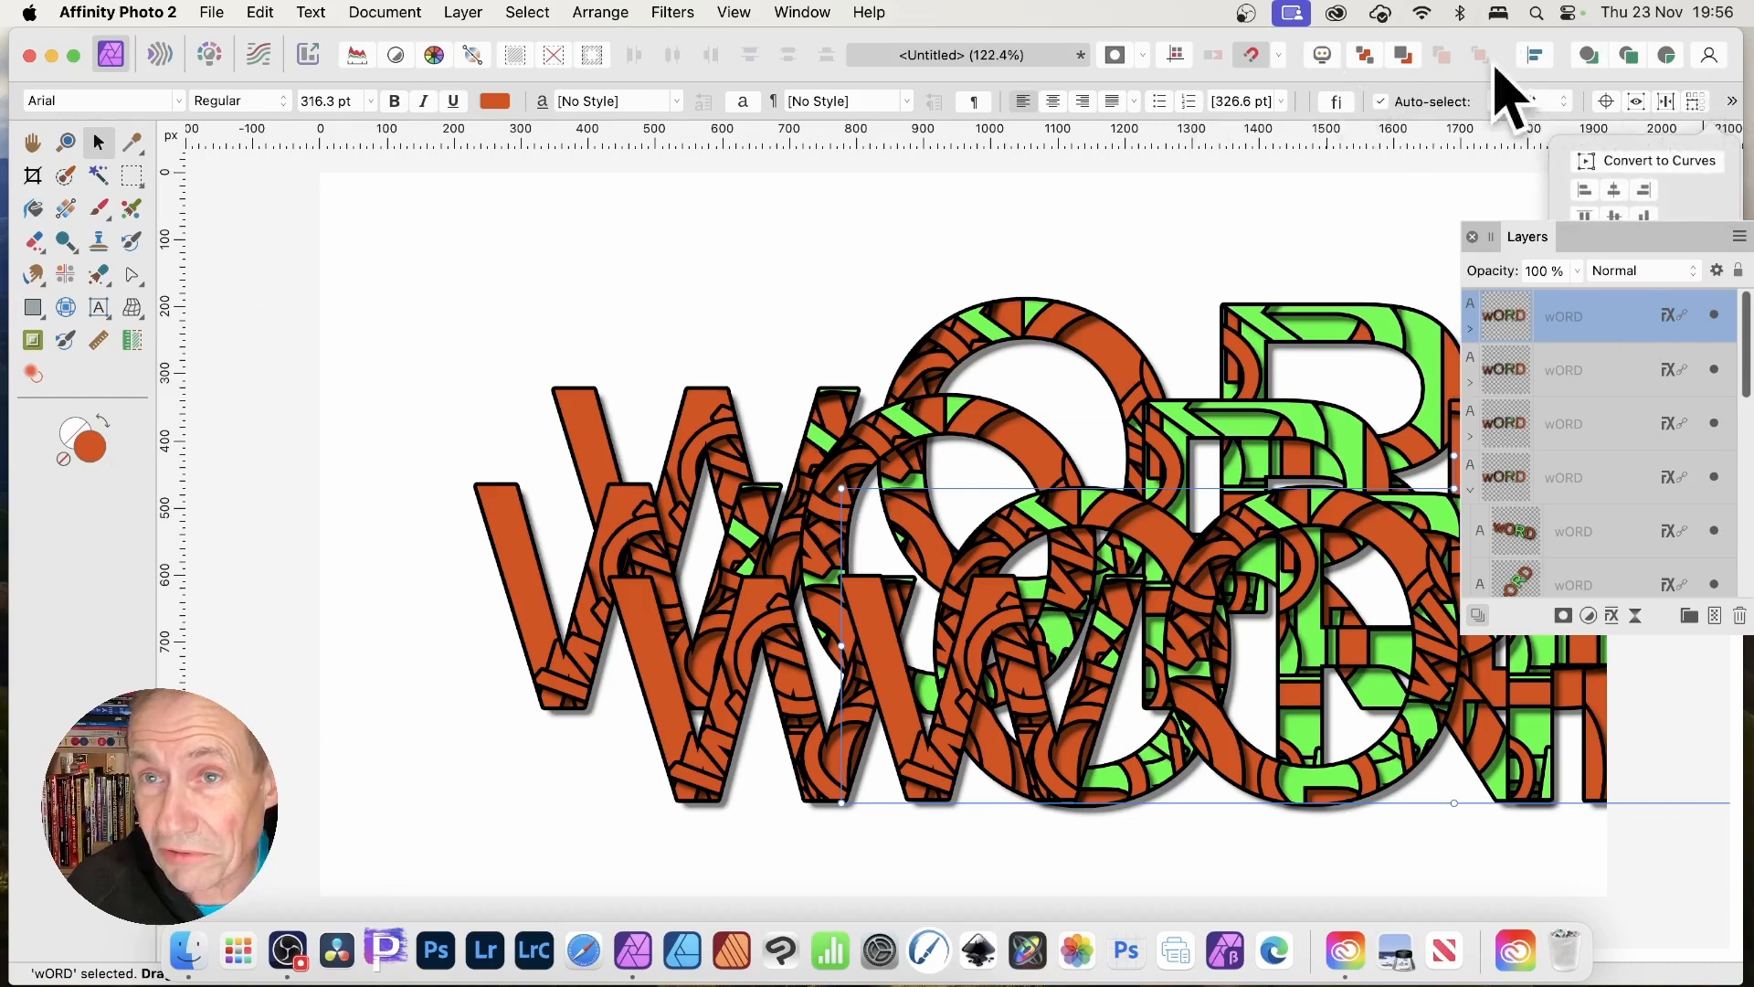
# Convert the top wORD to curves and expand its group to show the letter shapes.
pyautogui.click(1649, 164)
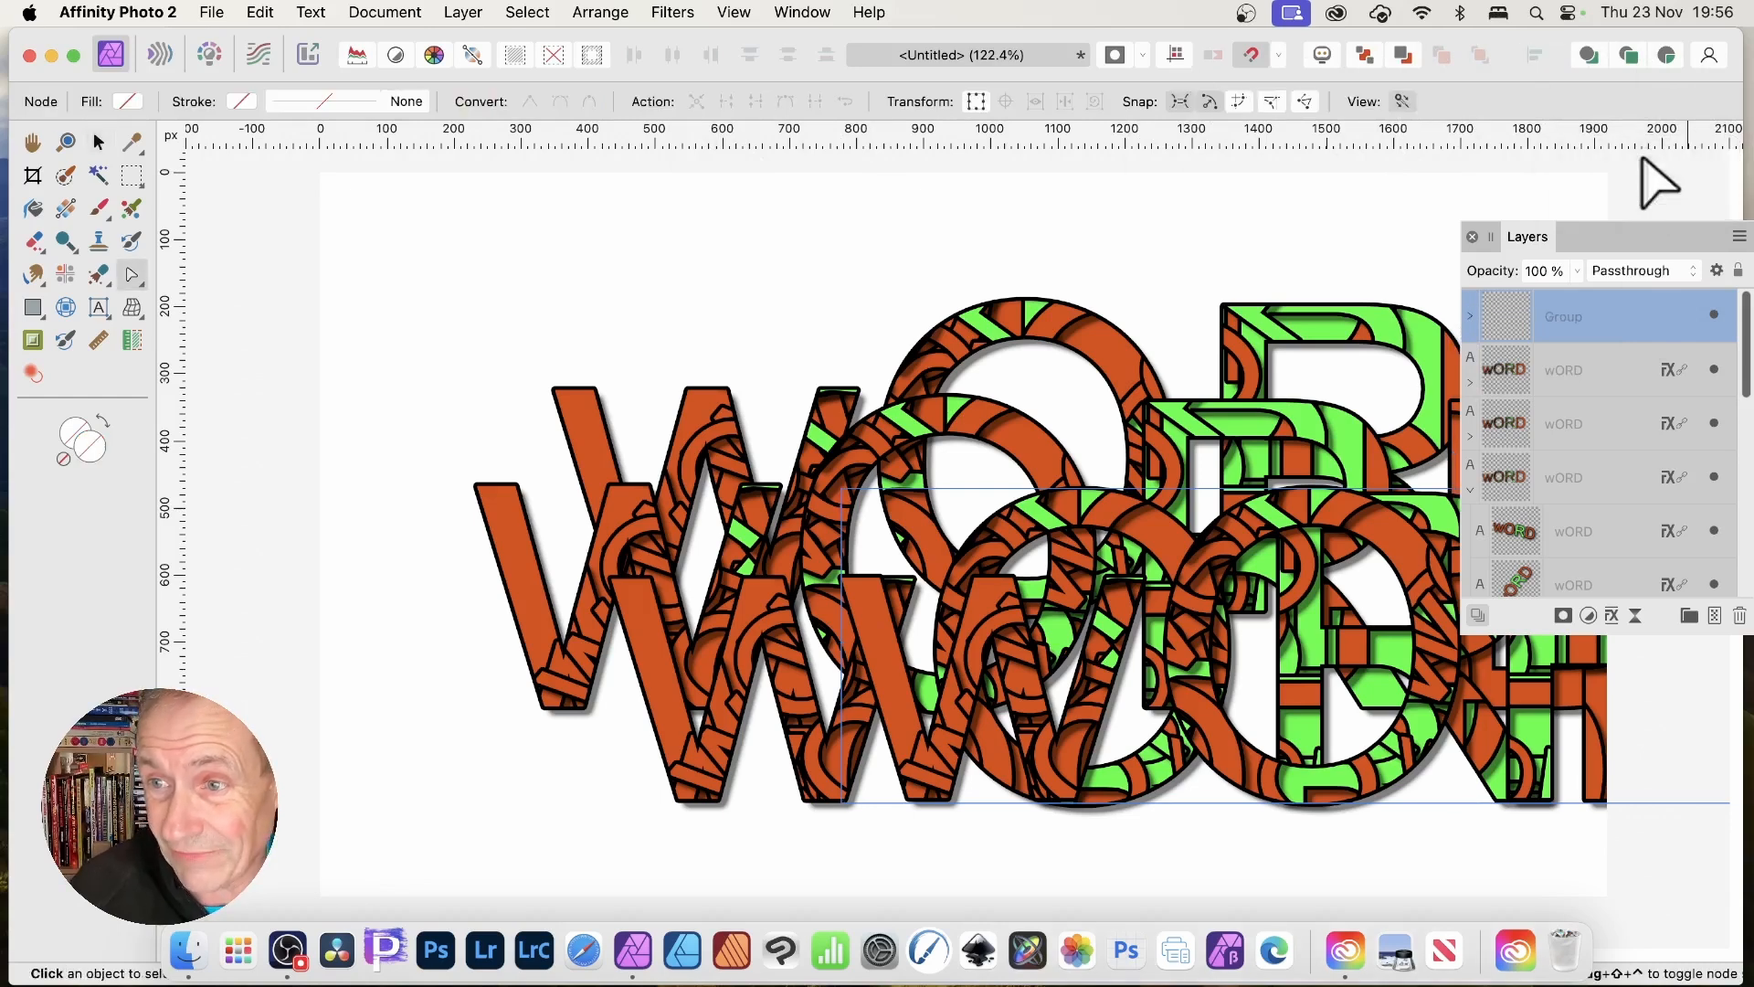
pyautogui.click(1471, 316)
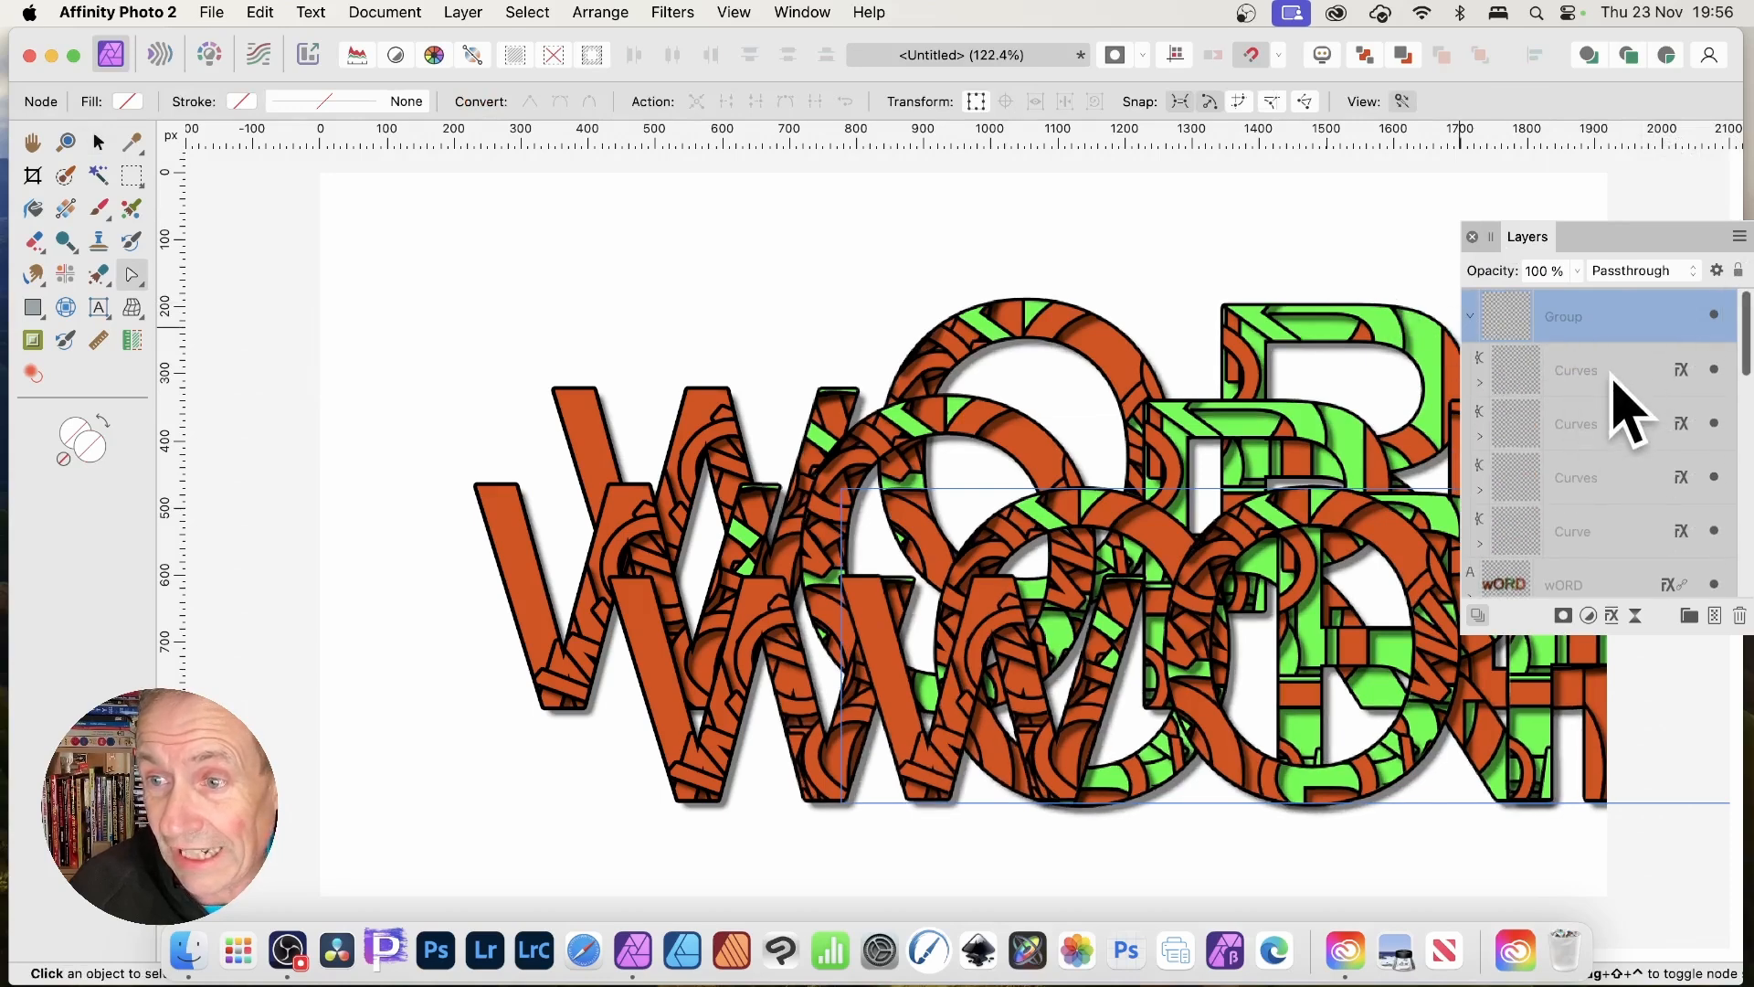